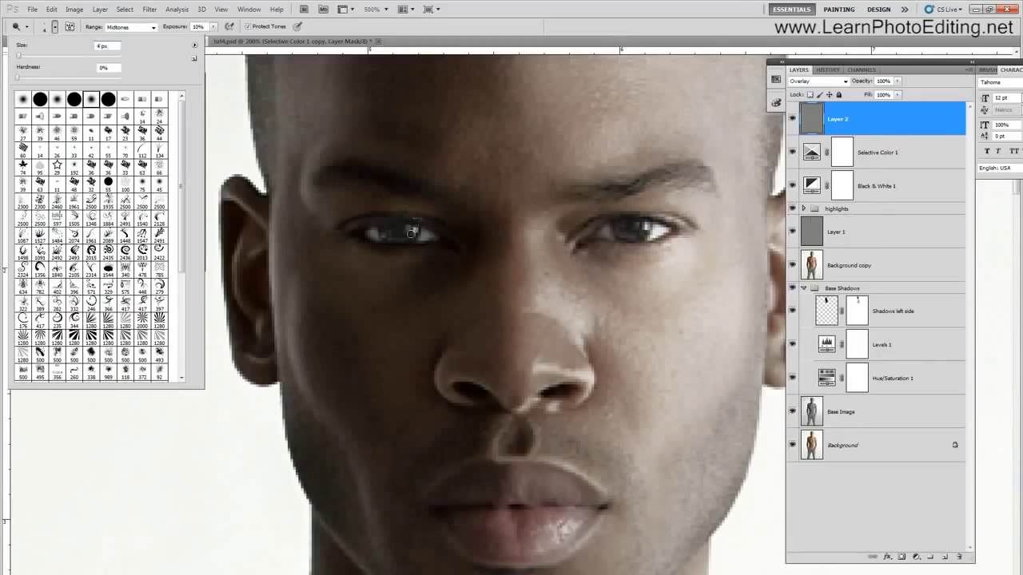
Set the top gray layer's blend mode to Linear Light and brighten both irises with a 4 px Dodge tool.
{"action": "left_click", "coordinate": [408, 229]}
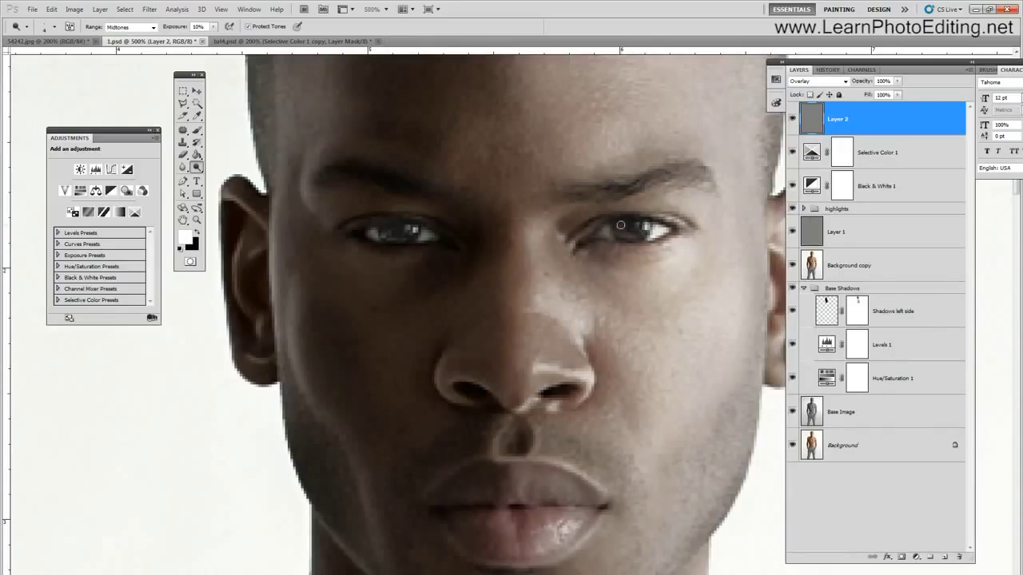
{"action": "left_click", "coordinate": [824, 81]}
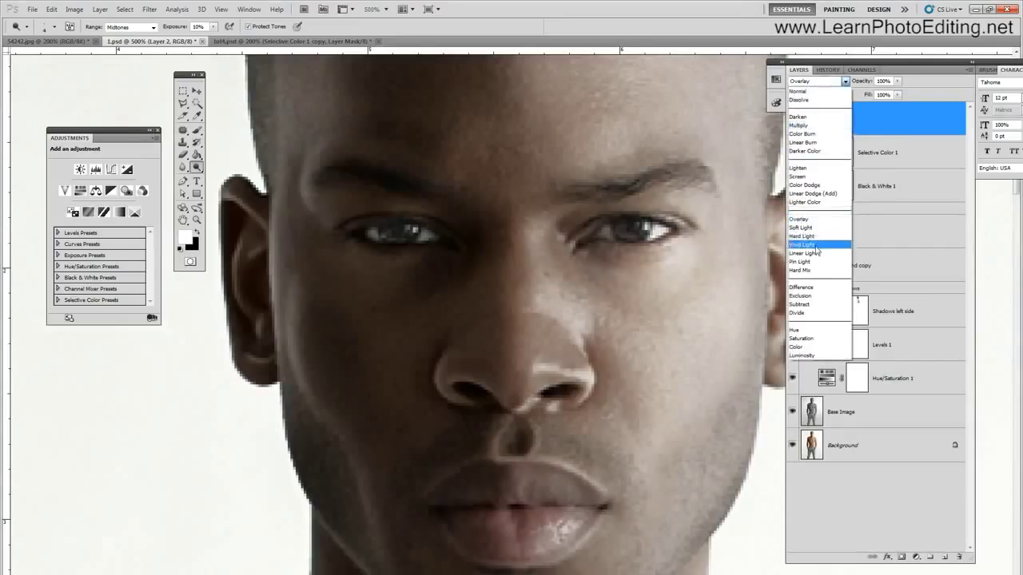
{"action": "left_click", "coordinate": [814, 253]}
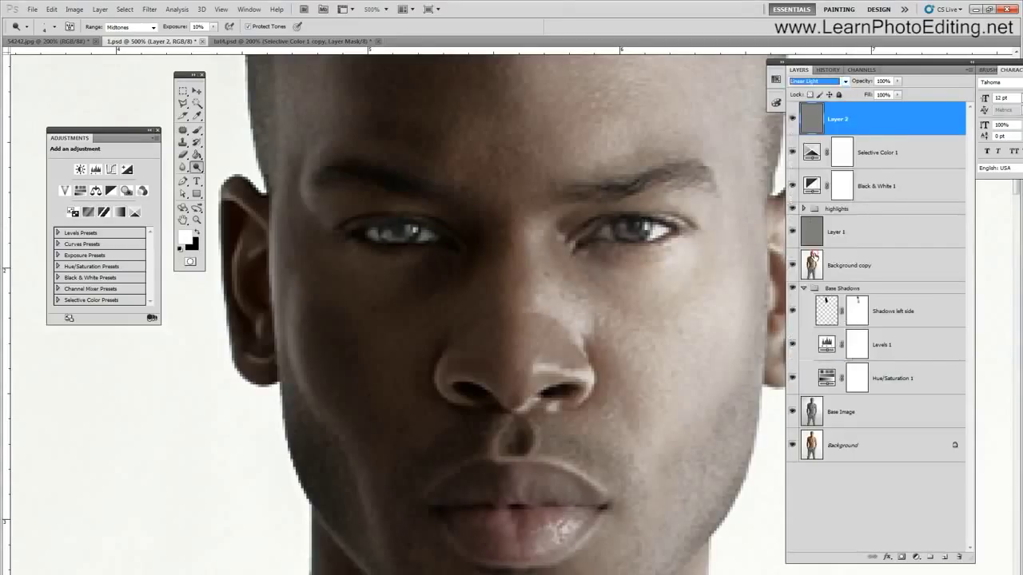
{"action": "left_click", "coordinate": [620, 228]}
{"action": "mouse_move", "coordinate": [621, 227]}
{"action": "left_mouse_down"}
{"action": "mouse_move", "coordinate": [626, 235]}
{"action": "mouse_move", "coordinate": [645, 225]}
{"action": "left_mouse_up"}
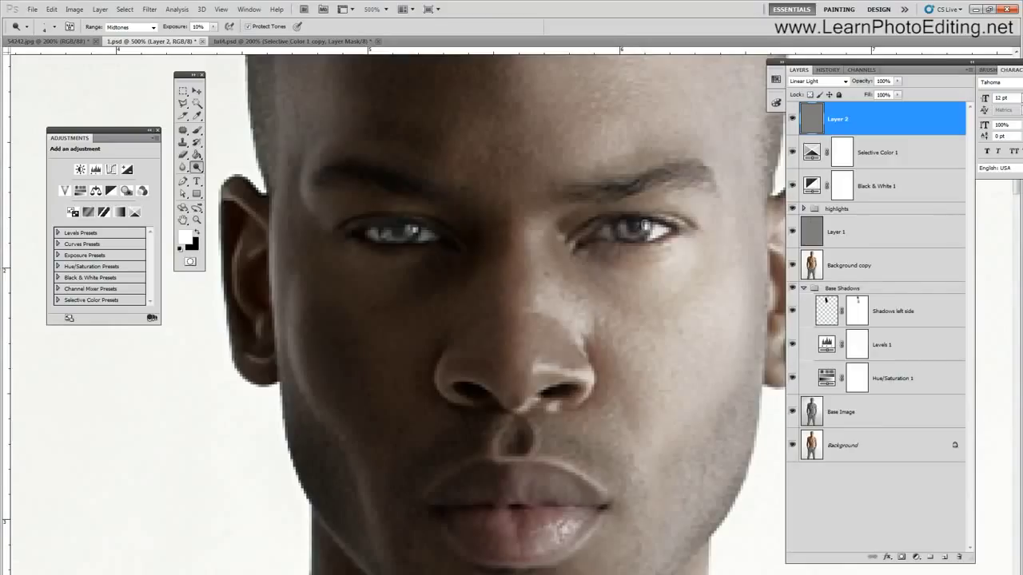
{"action": "left_click_drag", "start_coordinate": [385, 235], "coordinate": [437, 234]}
{"action": "left_click", "coordinate": [197, 130]}
{"action": "left_click_drag", "start_coordinate": [196, 167], "coordinate": [212, 175]}
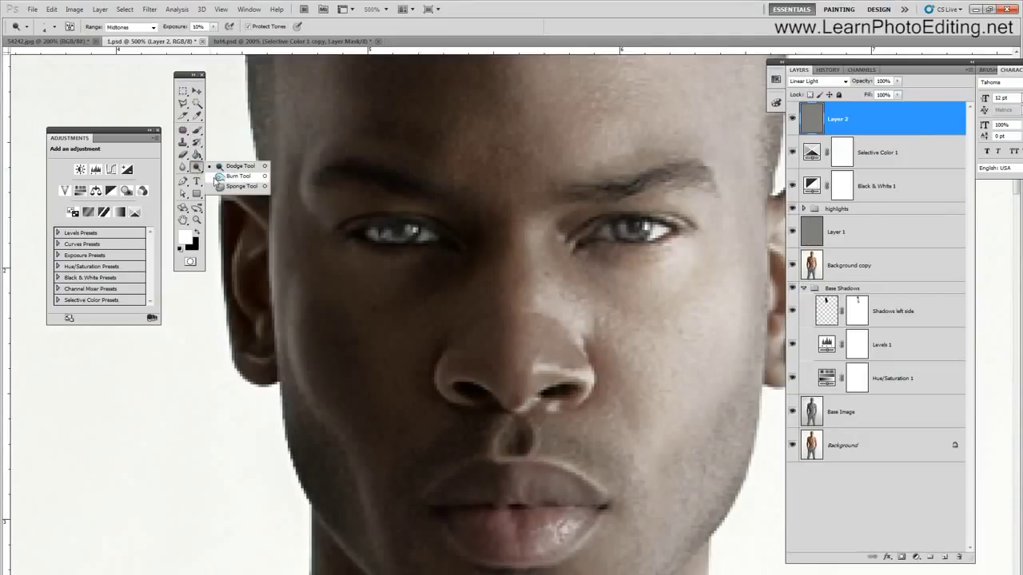
{"action": "left_click", "coordinate": [272, 3]}
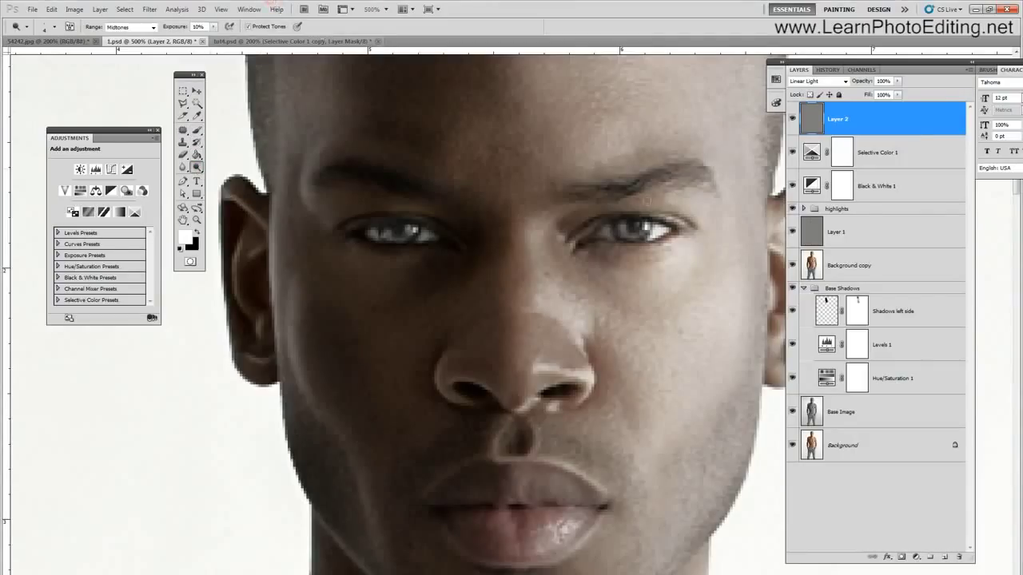
Rename the top gray layer to "eyes dodge".
{"action": "double_click", "coordinate": [835, 119]}
{"action": "type", "text": "ey"}
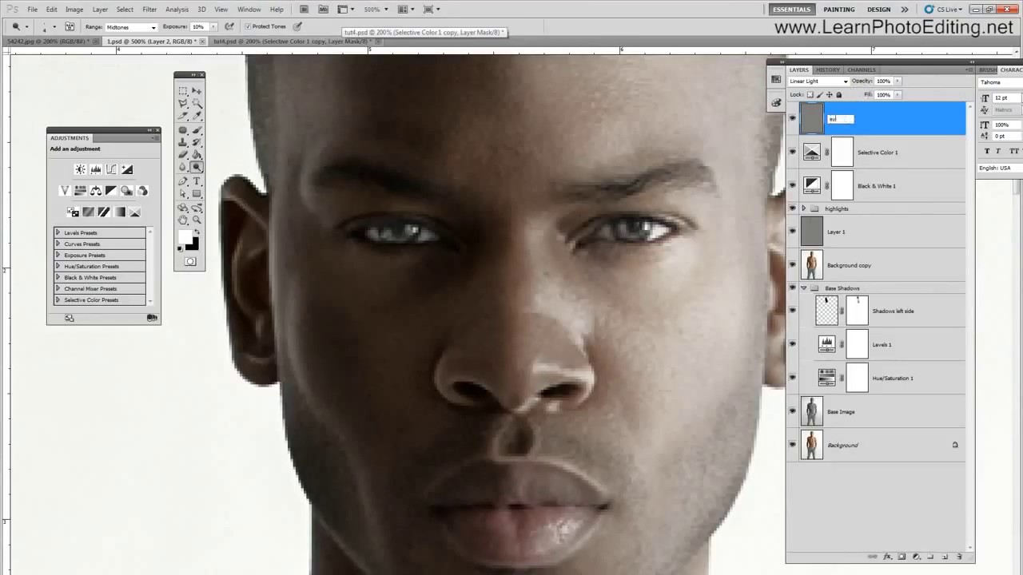
{"action": "type", "text": "es dodge"}
{"action": "key", "text": "Return"}
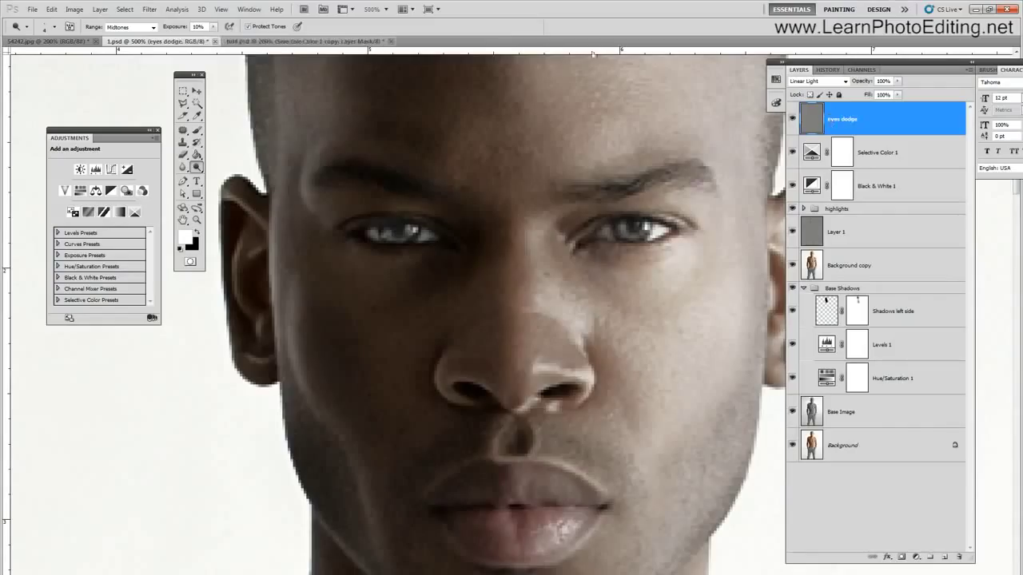
Add a new layer above eyes dodge in Linear Light mode, filled with the 50% gray neutral color.
{"action": "left_click", "coordinate": [100, 9]}
{"action": "mouse_move", "coordinate": [106, 20]}
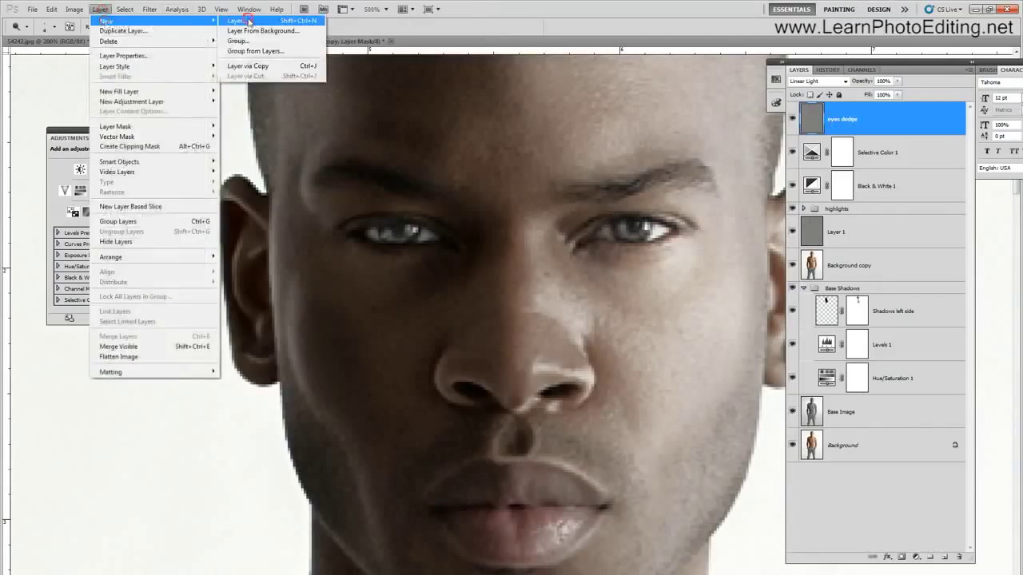
{"action": "left_click", "coordinate": [248, 21]}
{"action": "left_click", "coordinate": [413, 119]}
{"action": "left_click", "coordinate": [399, 137]}
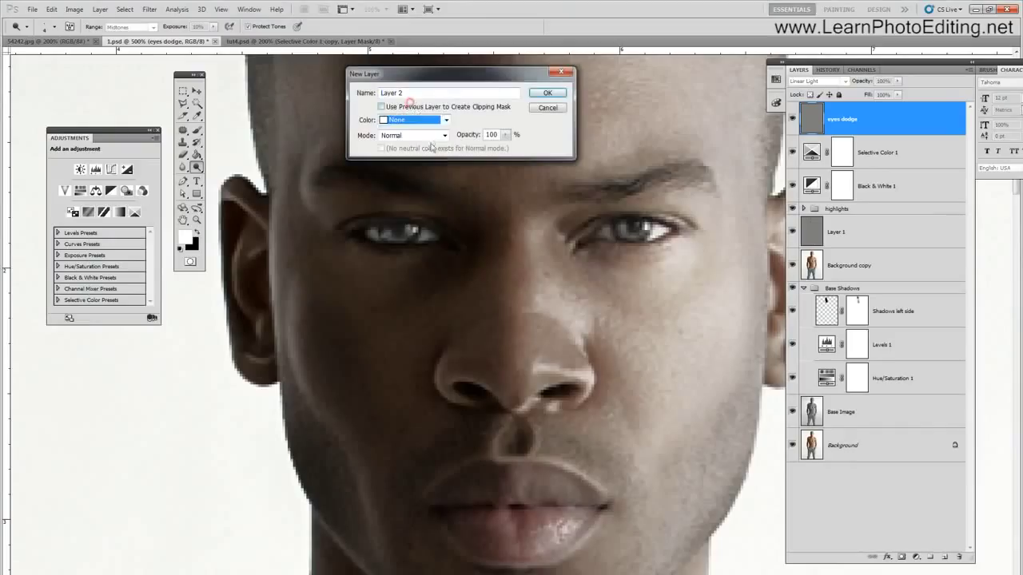
{"action": "left_click", "coordinate": [423, 135]}
{"action": "left_click", "coordinate": [410, 304]}
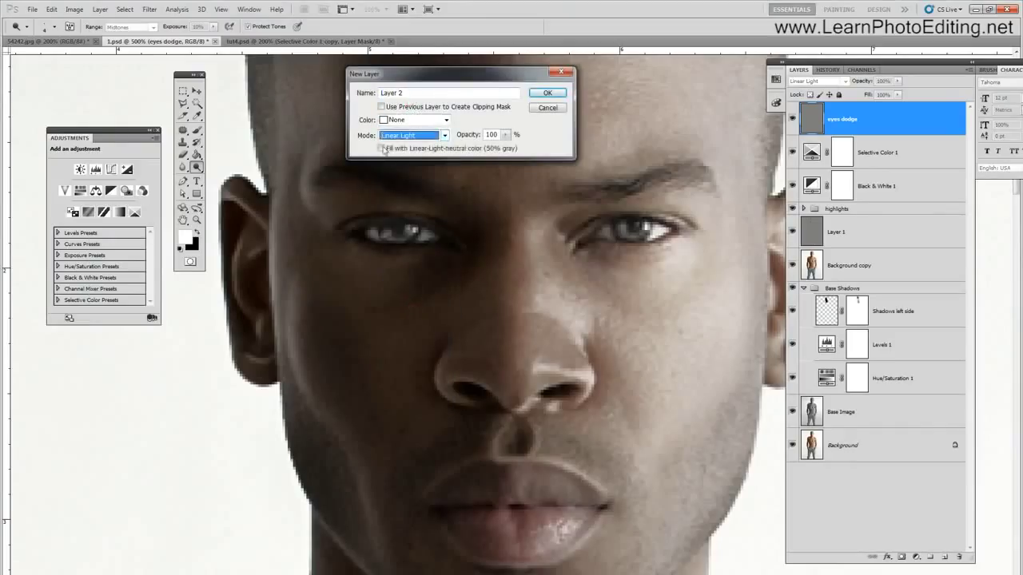
{"action": "left_click", "coordinate": [383, 149]}
{"action": "left_click", "coordinate": [548, 93]}
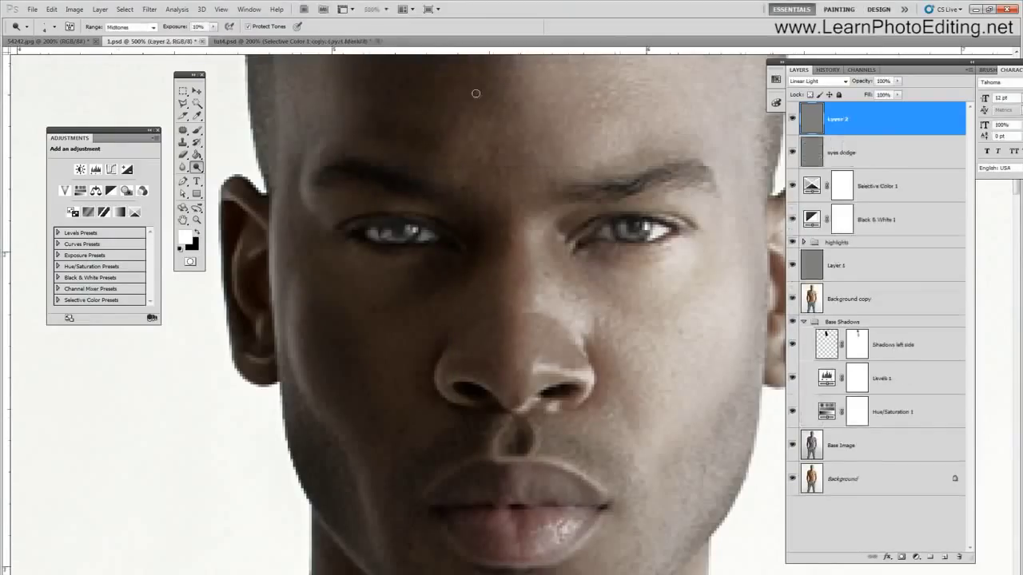
Rename the new gray layer to "eye burn".
{"action": "double_click", "coordinate": [837, 119]}
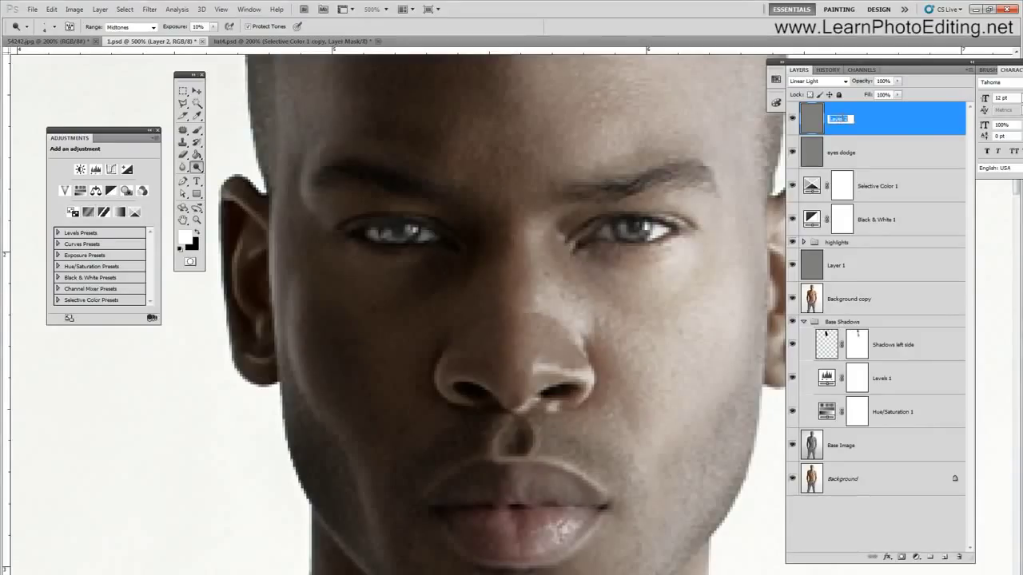
{"action": "type", "text": "eye brun"}
{"action": "key", "text": "Return"}
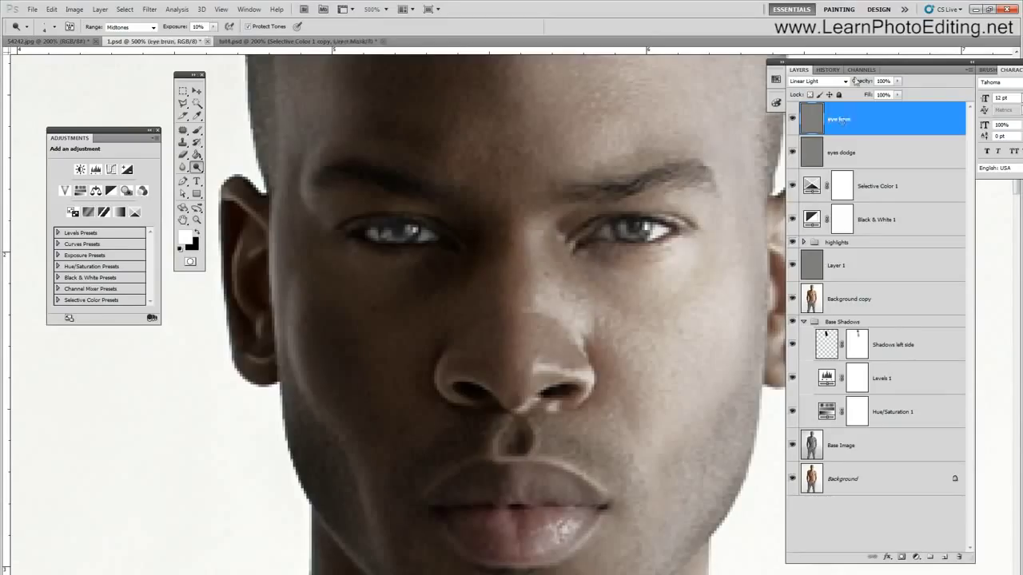
{"action": "double_click", "coordinate": [845, 117]}
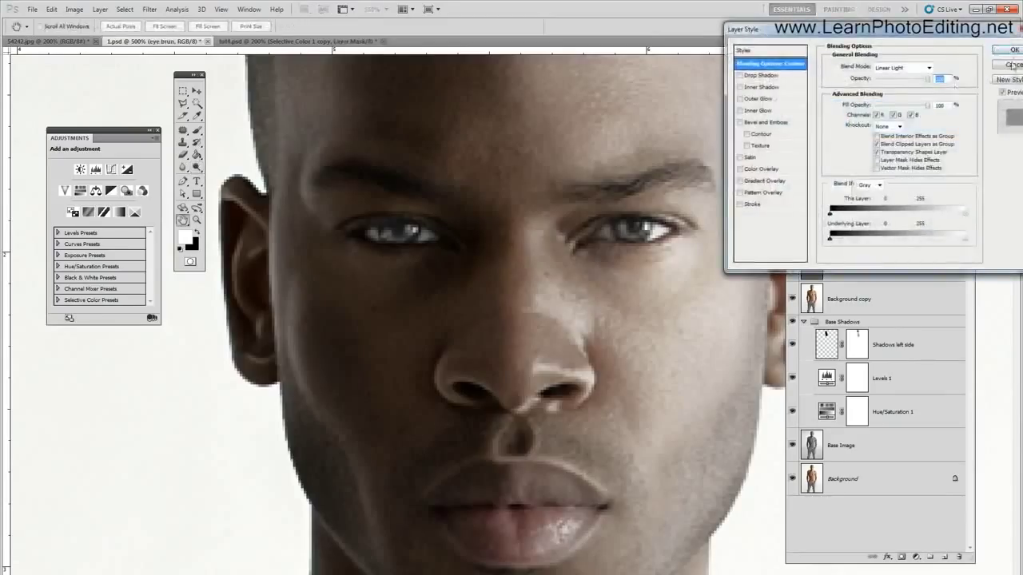
{"action": "key", "text": "Escape"}
{"action": "double_click", "coordinate": [846, 120]}
{"action": "left_click_drag", "start_coordinate": [852, 119], "coordinate": [843, 119]}
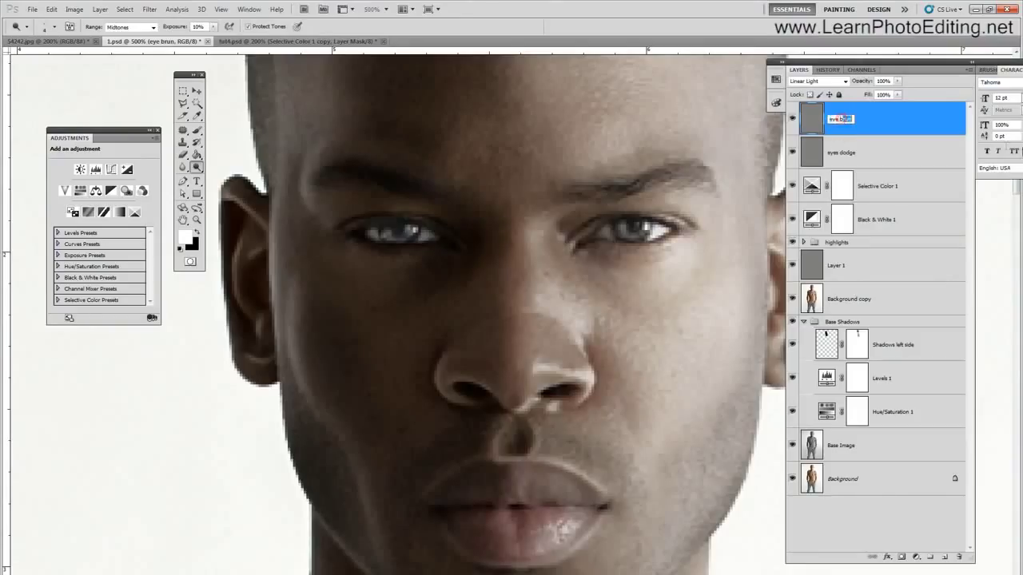
{"action": "type", "text": "bur"}
{"action": "key", "text": "Return"}
{"action": "left_click", "coordinate": [221, 9]}
{"action": "left_click", "coordinate": [255, 85]}
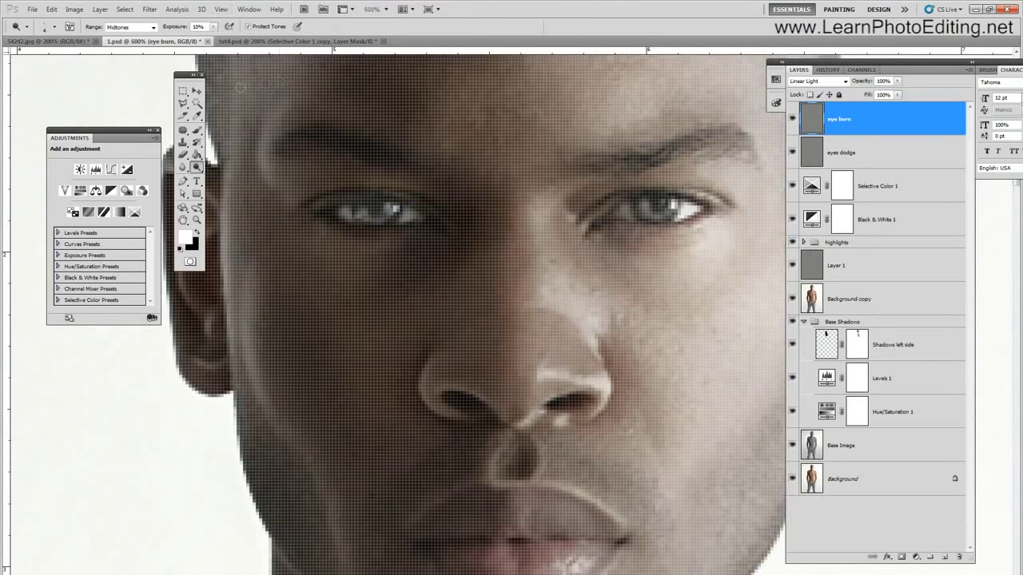
{"action": "left_click", "coordinate": [221, 8]}
{"action": "left_click", "coordinate": [243, 94]}
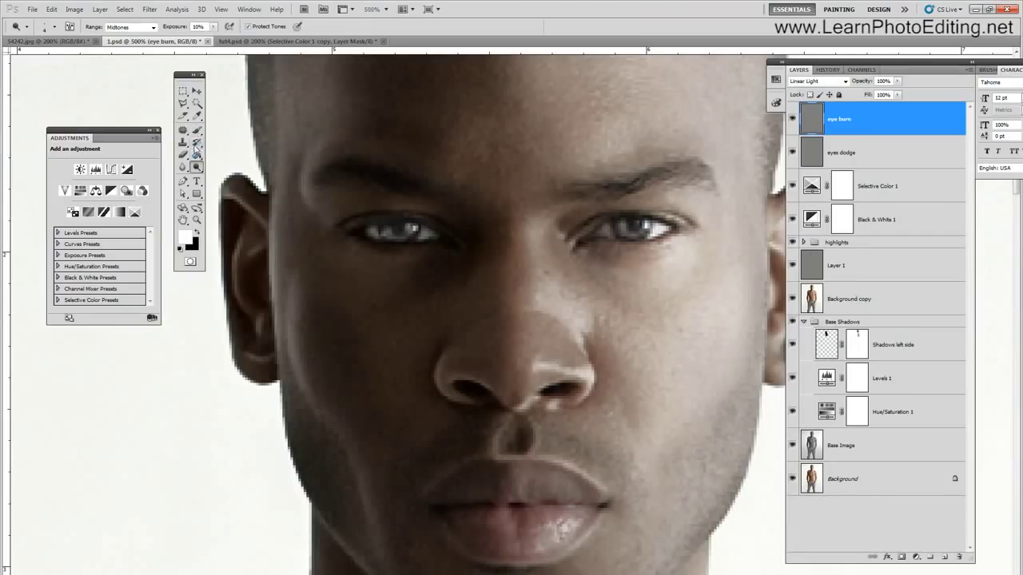
Switch to the Burn tool and set its brush size to 2 px.
{"action": "left_click", "coordinate": [196, 130]}
{"action": "left_click", "coordinate": [54, 26]}
{"action": "left_click", "coordinate": [120, 4]}
{"action": "left_click", "coordinate": [196, 166]}
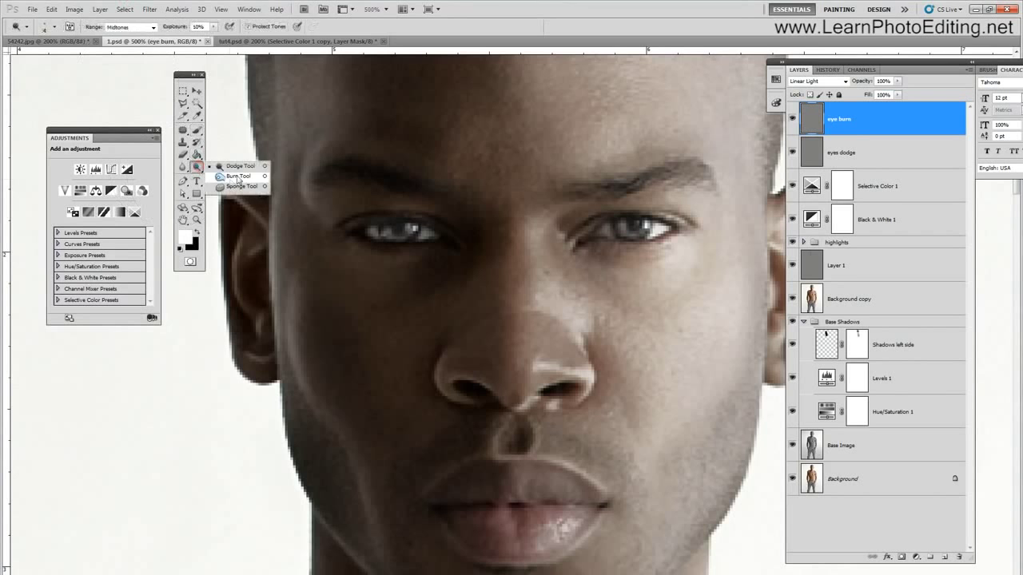
{"action": "left_click", "coordinate": [238, 176]}
{"action": "left_click", "coordinate": [54, 27]}
{"action": "left_click_drag", "start_coordinate": [106, 45], "coordinate": [42, 46]}
{"action": "type", "text": "3"}
{"action": "type", "text": "2"}
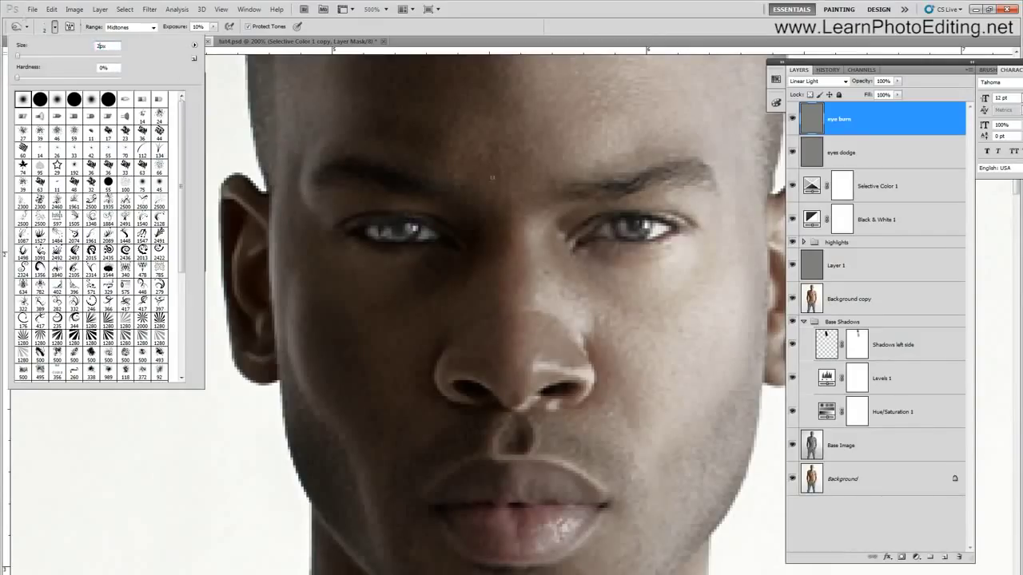
Burn the inner corner, iris, pupil and outer lash line of the eye on the brighter side of the face.
{"action": "left_click", "coordinate": [581, 243]}
{"action": "left_click_drag", "start_coordinate": [581, 243], "coordinate": [589, 234]}
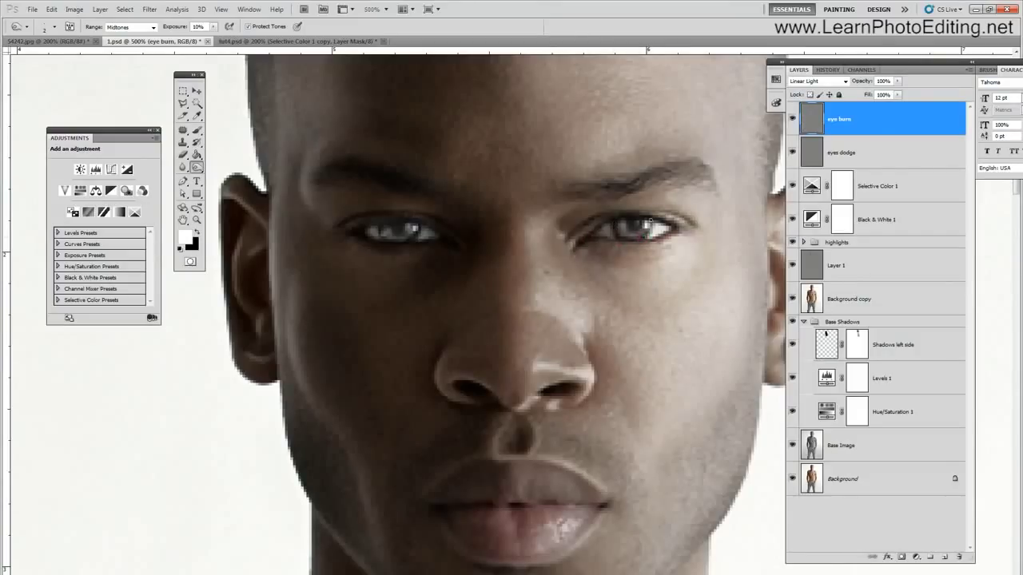
{"action": "left_click", "coordinate": [647, 226]}
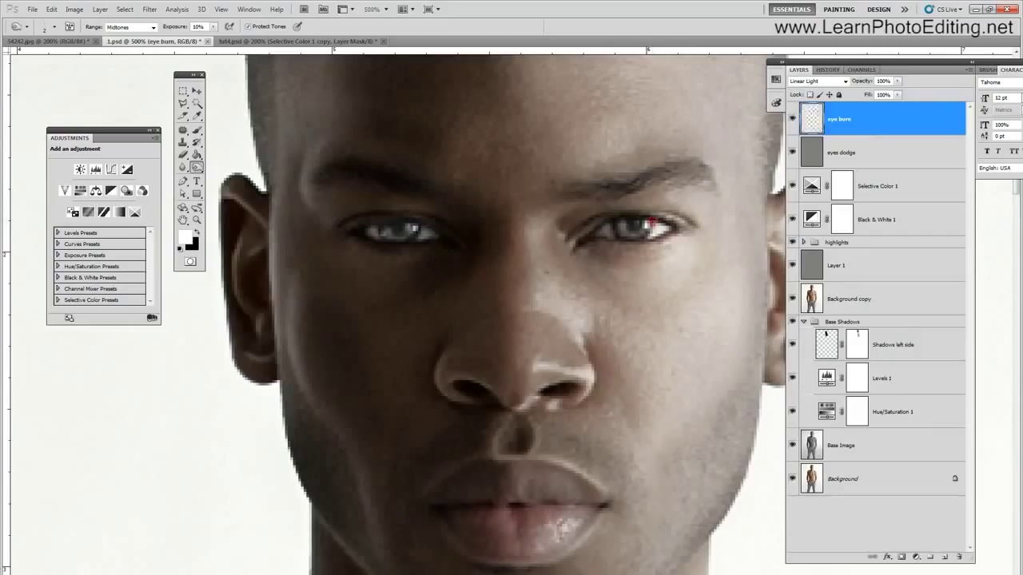
{"action": "left_click", "coordinate": [634, 224]}
{"action": "left_click", "coordinate": [636, 226]}
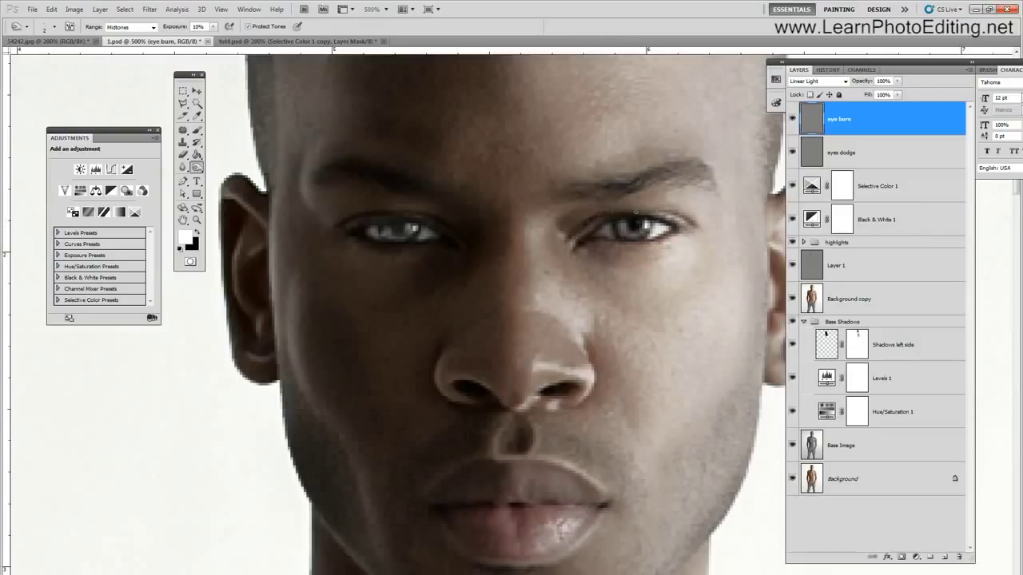
{"action": "left_click", "coordinate": [695, 225]}
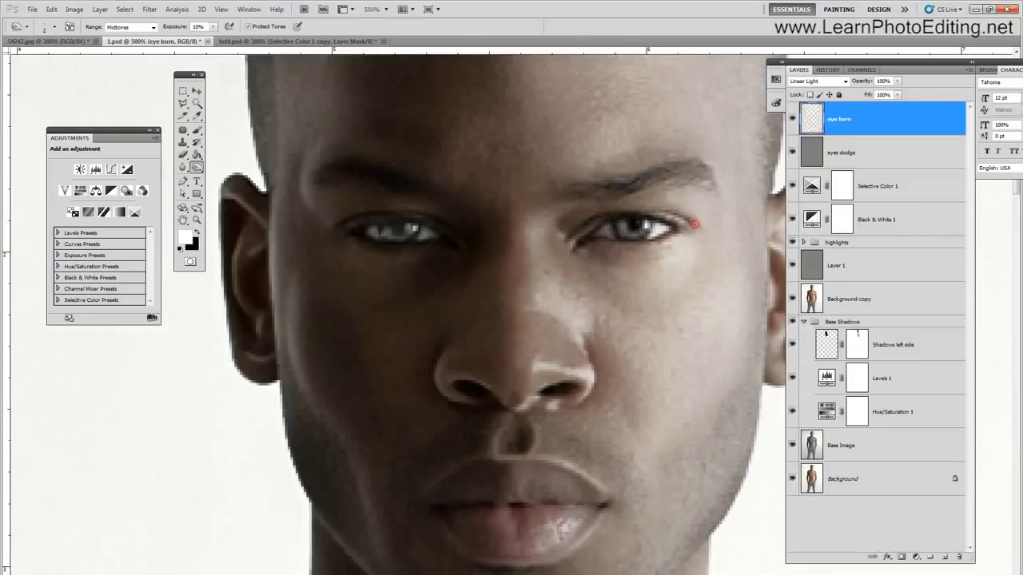
Burn the corners, lid lines and iris edge of the eye on the shadowed side of the face.
{"action": "left_click", "coordinate": [452, 242]}
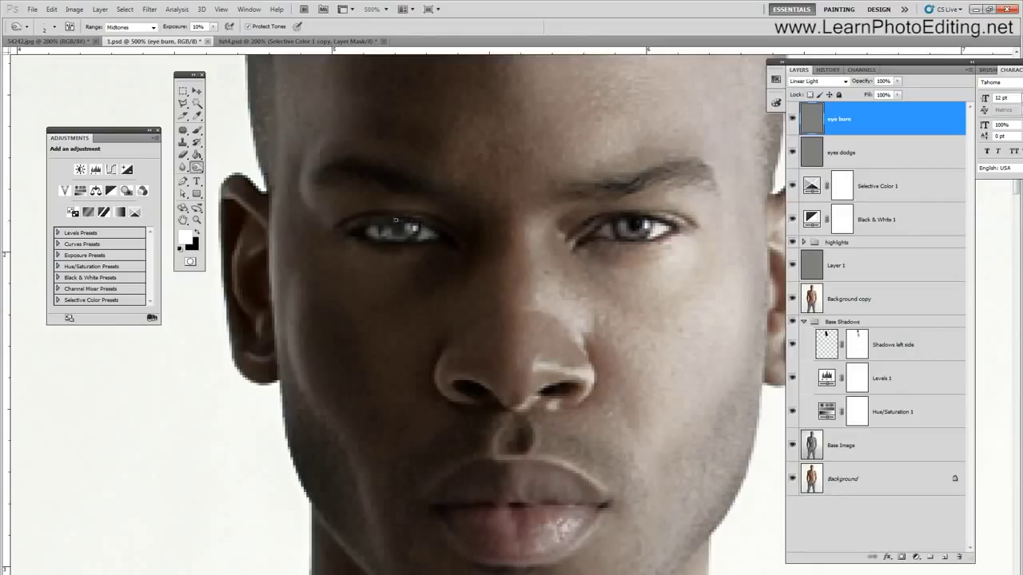
{"action": "left_click", "coordinate": [356, 230]}
{"action": "left_click", "coordinate": [445, 238]}
{"action": "left_click", "coordinate": [411, 239]}
{"action": "left_click", "coordinate": [407, 241]}
{"action": "left_click", "coordinate": [386, 241]}
{"action": "left_click", "coordinate": [384, 237]}
{"action": "left_click", "coordinate": [396, 222]}
{"action": "left_click", "coordinate": [460, 241]}
{"action": "left_click", "coordinate": [342, 219]}
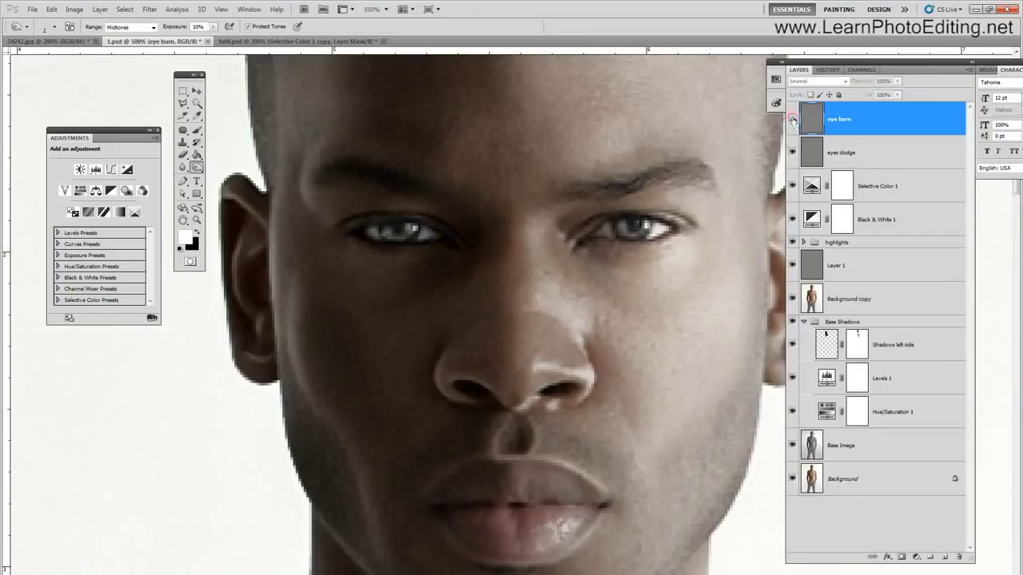
Compare the eyes with the dodge and burn layers hidden and shown, and examine the portrait at several magnifications.
{"action": "left_click", "coordinate": [792, 152]}
{"action": "left_click", "coordinate": [792, 152]}
{"action": "left_click", "coordinate": [220, 9]}
{"action": "left_click", "coordinate": [241, 118]}
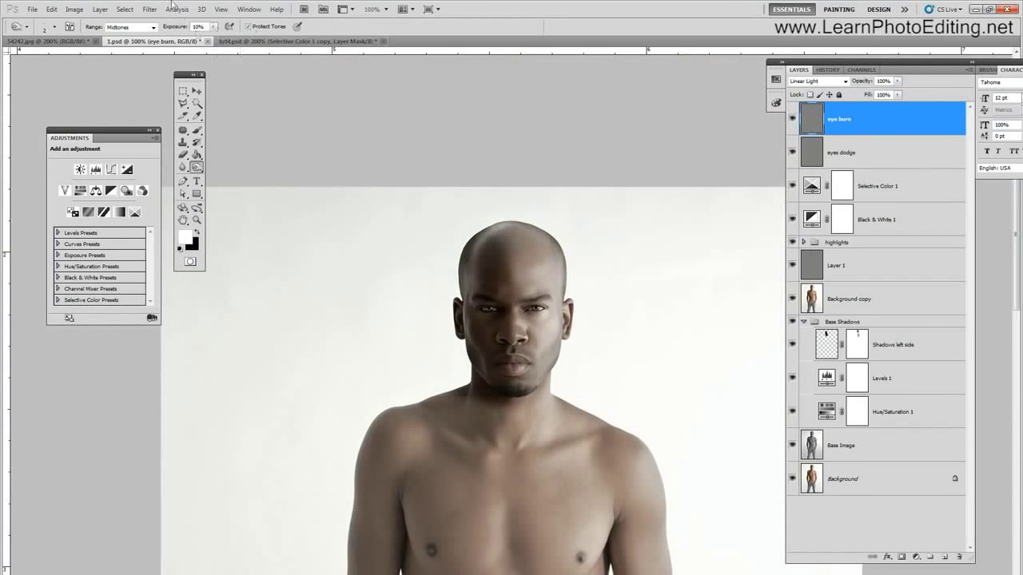
{"action": "left_click", "coordinate": [220, 8]}
{"action": "left_click", "coordinate": [238, 86]}
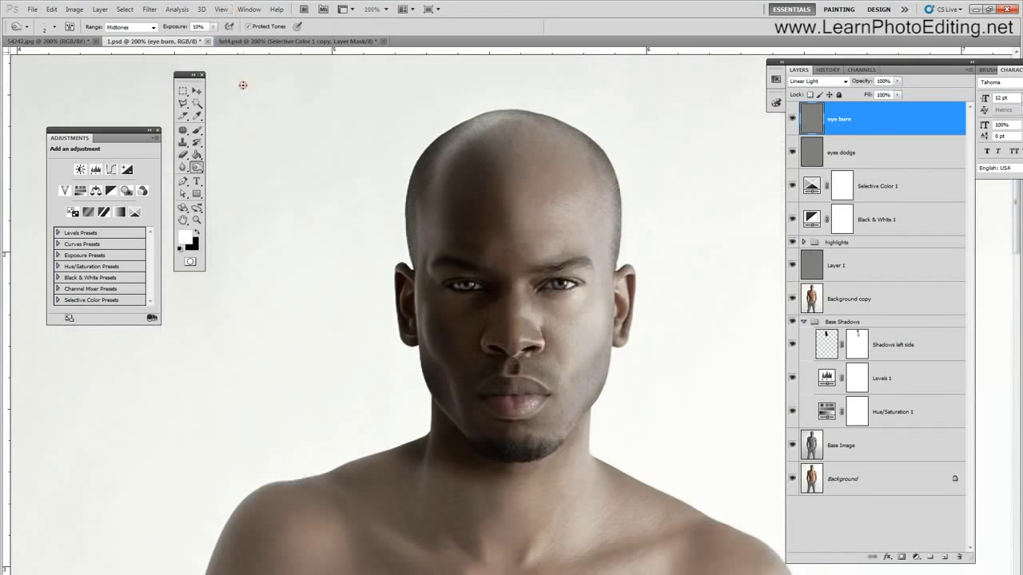
{"action": "left_click", "coordinate": [222, 10]}
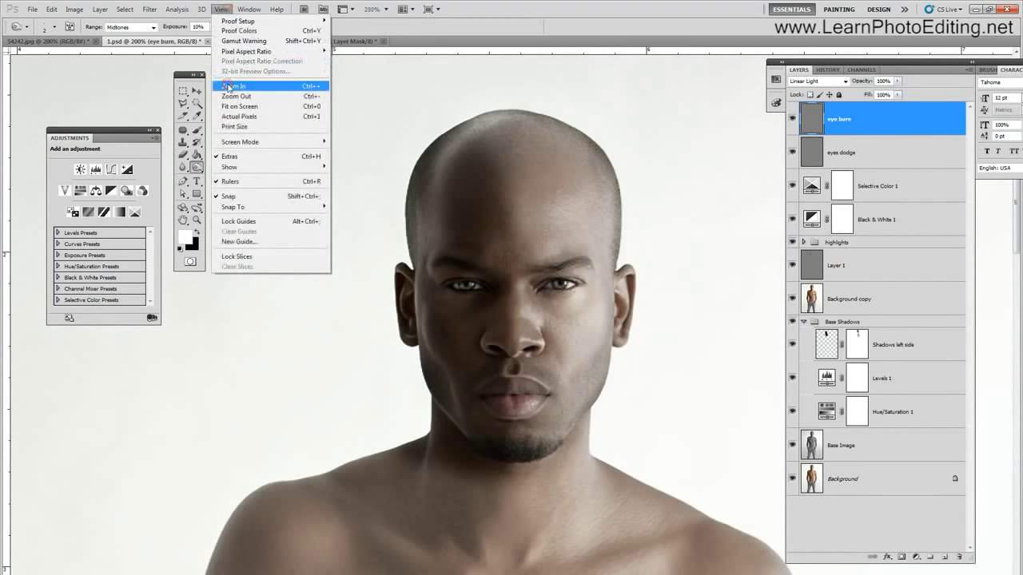
{"action": "left_click", "coordinate": [228, 87]}
Add an empty layer above Selective Color 1, set its blend mode to Soft Light and choose the Brush tool.
{"action": "left_click", "coordinate": [875, 177]}
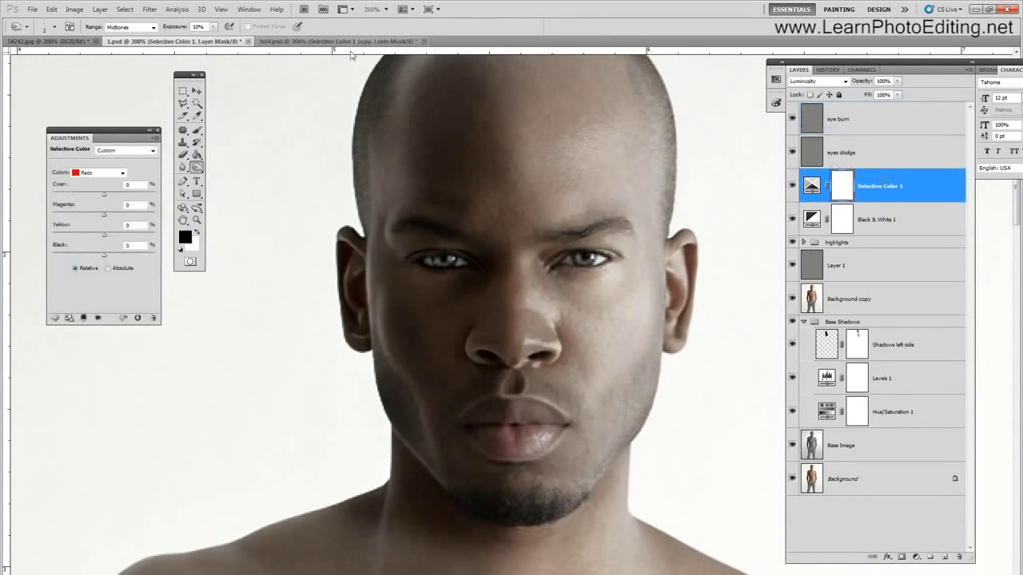
{"action": "left_click", "coordinate": [103, 10]}
{"action": "mouse_move", "coordinate": [112, 20]}
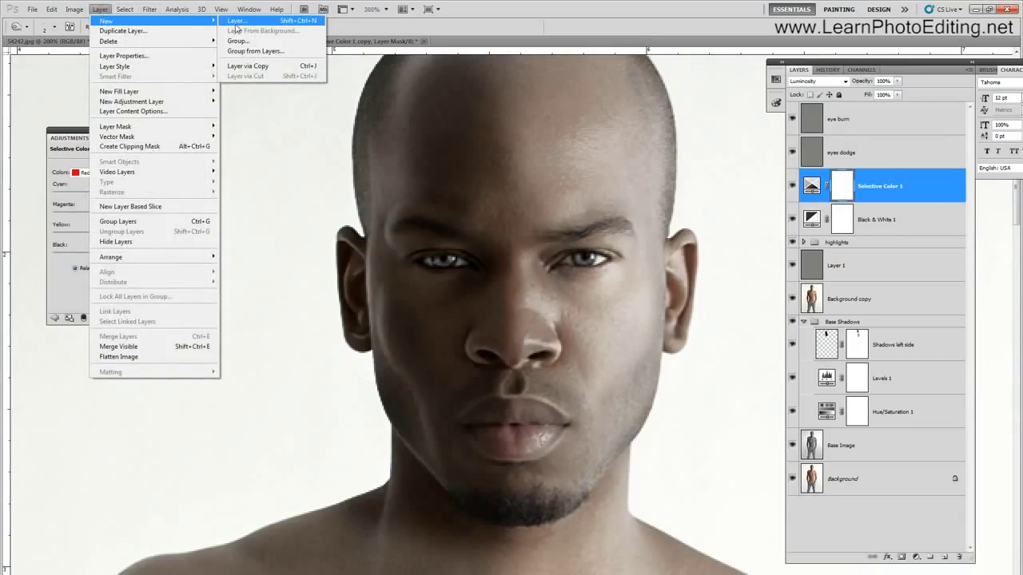
{"action": "left_click", "coordinate": [235, 28]}
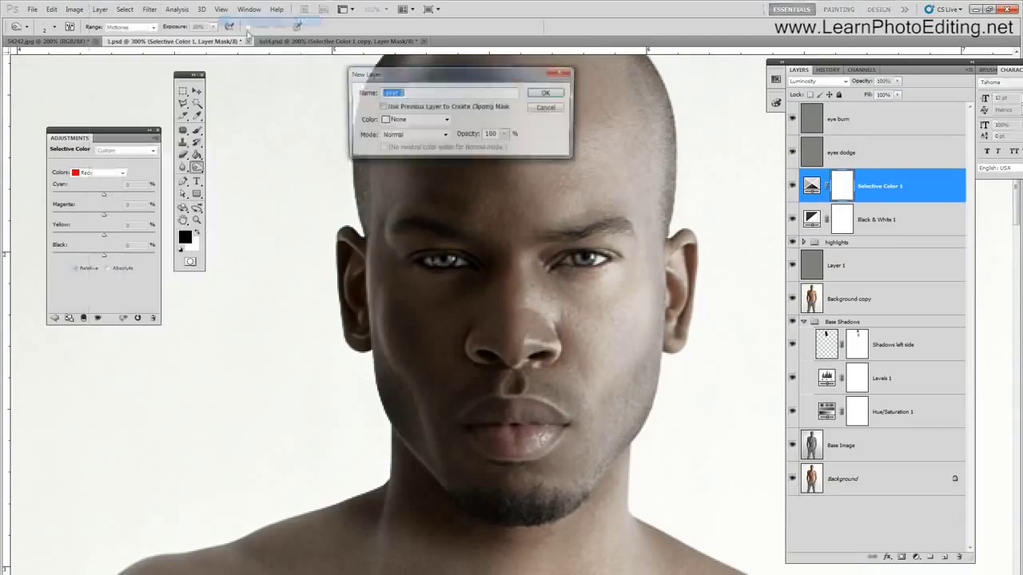
{"action": "left_click", "coordinate": [544, 94]}
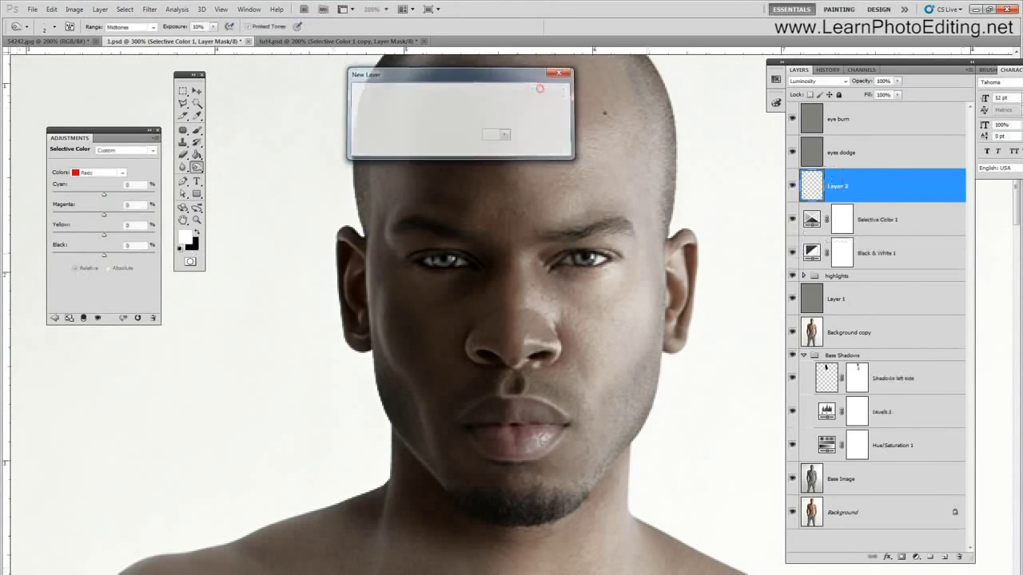
{"action": "left_click", "coordinate": [827, 81]}
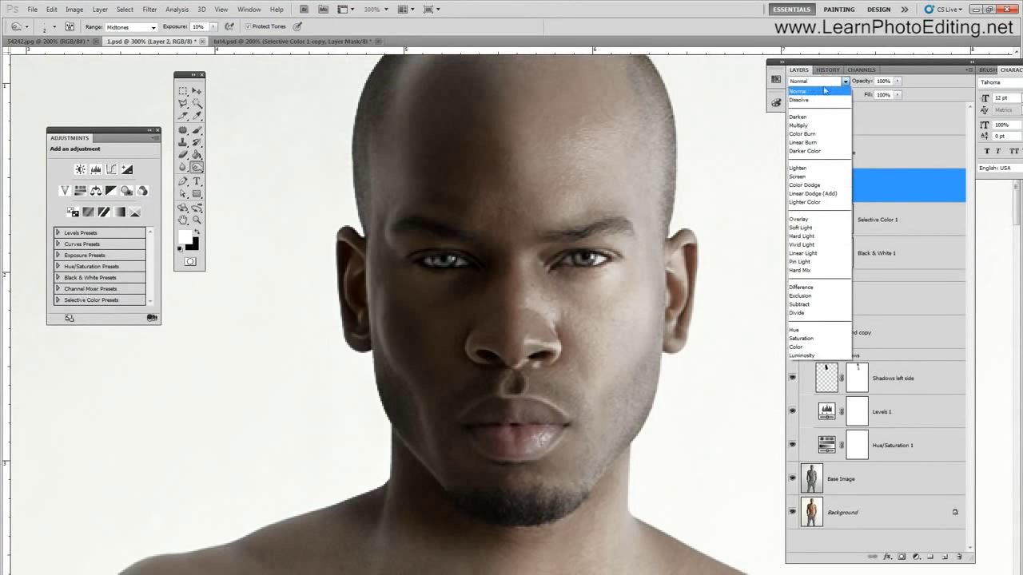
{"action": "left_click", "coordinate": [802, 228]}
{"action": "left_click", "coordinate": [197, 130]}
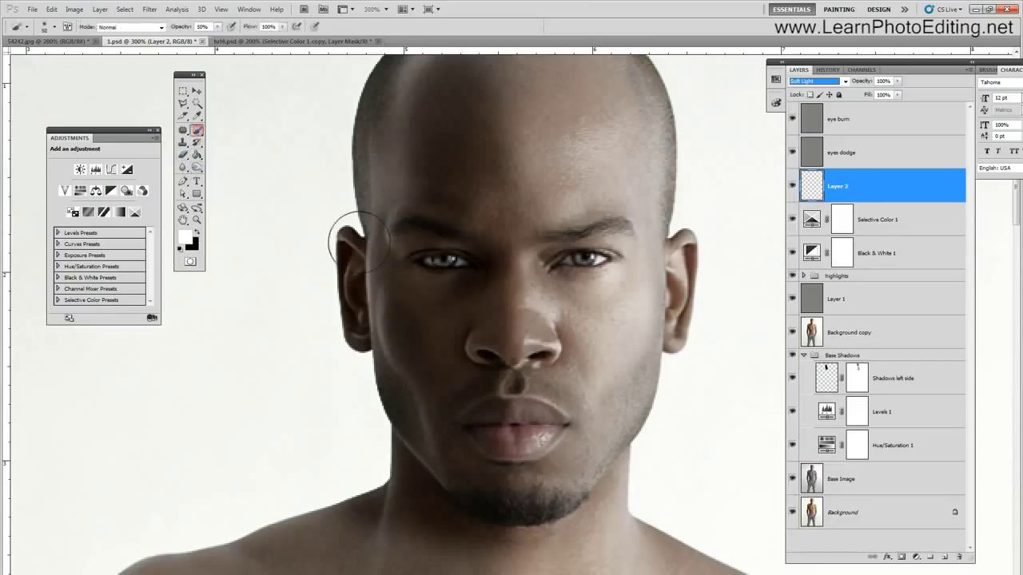
Paint white over the irises of both eyes on Layer 2 with a 6 px soft brush at 0% hardness.
{"action": "left_click", "coordinate": [43, 26]}
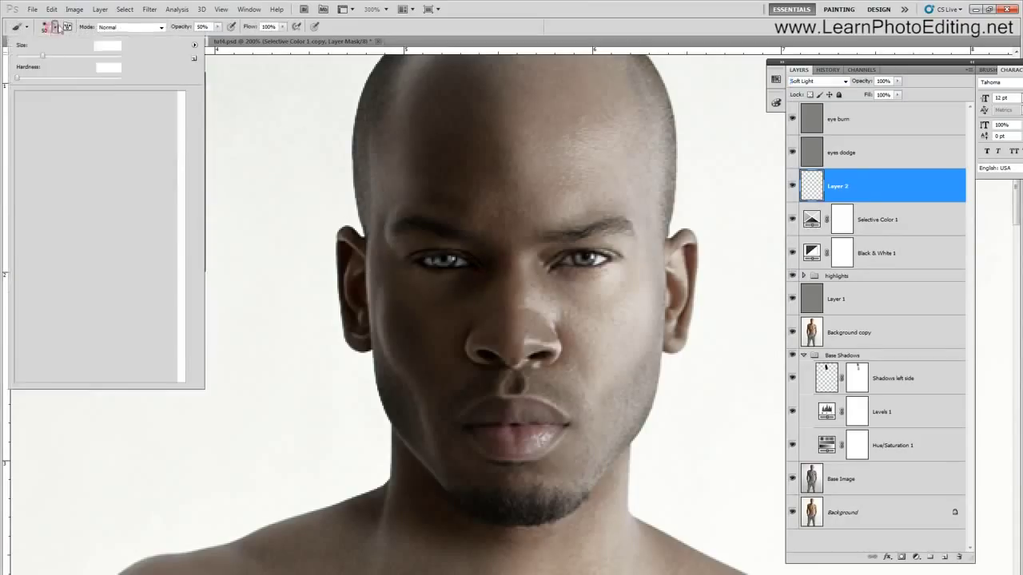
{"action": "type", "text": "100"}
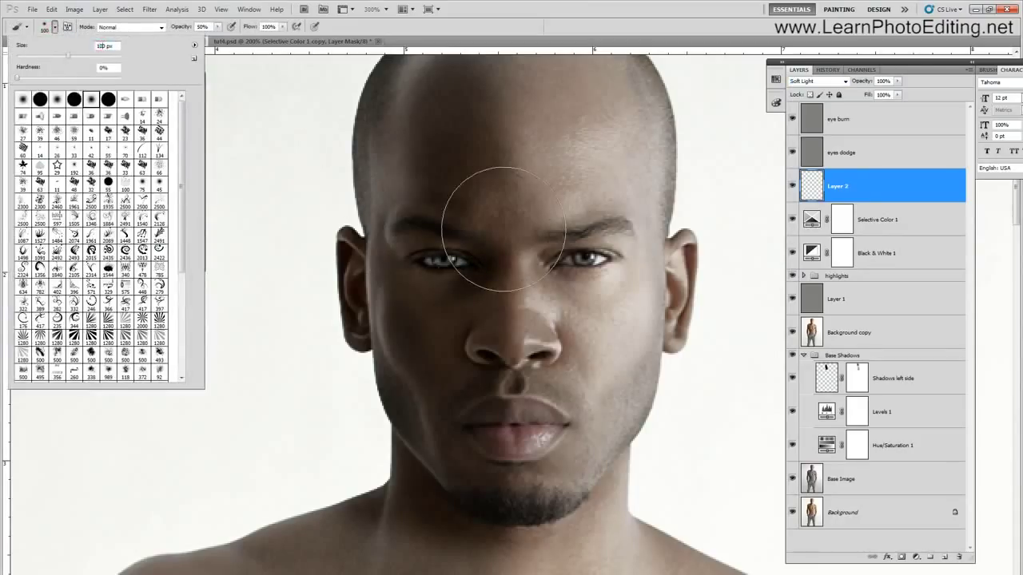
{"action": "left_click_drag", "start_coordinate": [103, 45], "coordinate": [76, 48]}
{"action": "type", "text": "6"}
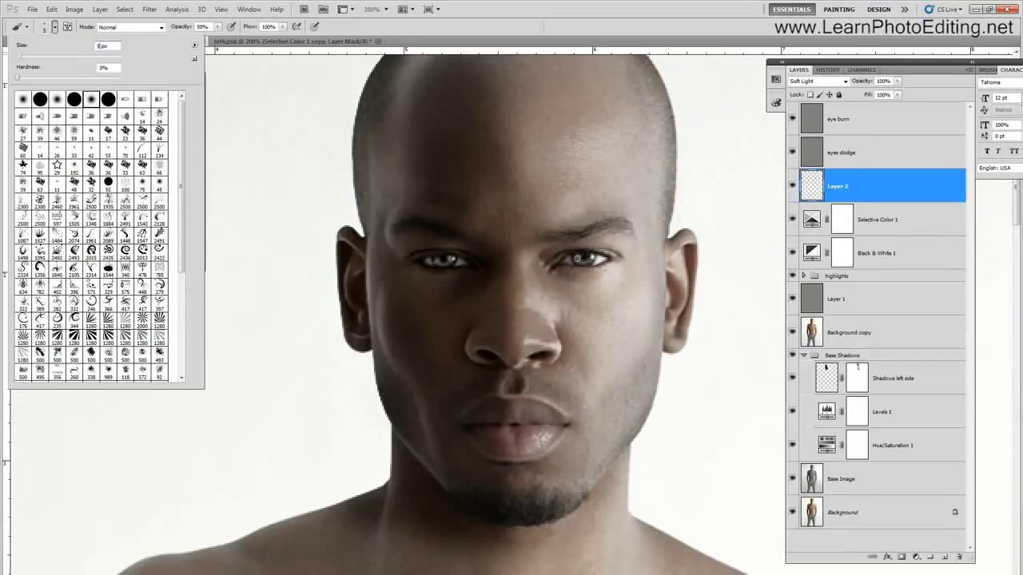
{"action": "key", "text": "Return"}
{"action": "left_click_drag", "start_coordinate": [580, 258], "coordinate": [591, 256]}
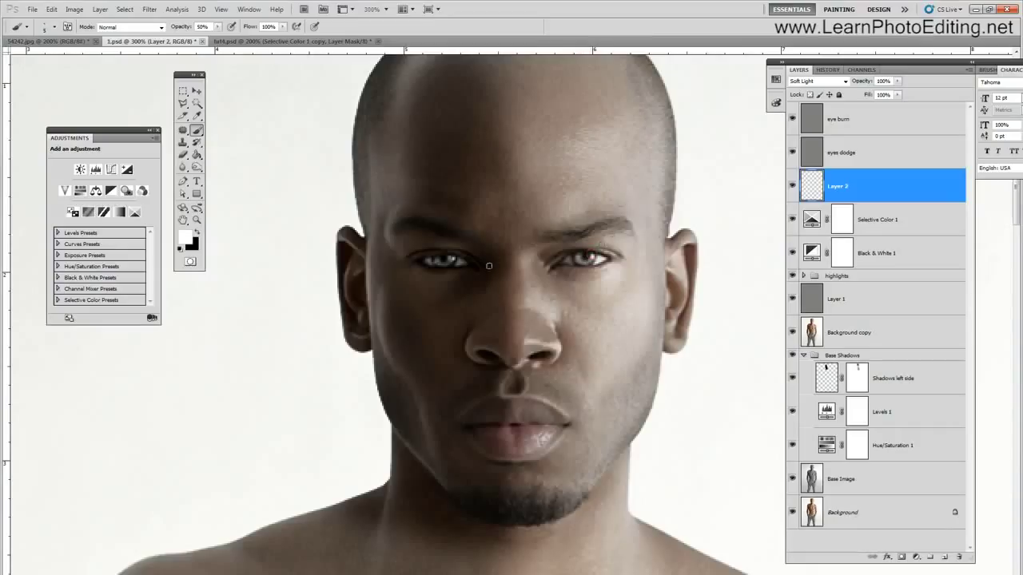
{"action": "left_click_drag", "start_coordinate": [444, 262], "coordinate": [452, 254]}
View the portrait at actual pixels and compare the eyes with Layer 2 hidden and shown.
{"action": "left_click", "coordinate": [222, 9]}
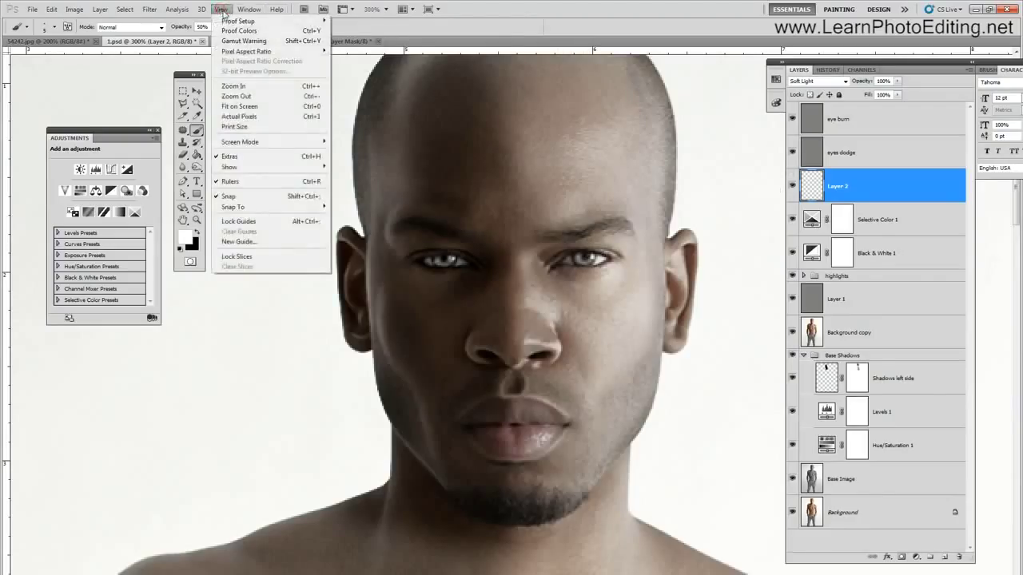
{"action": "left_click", "coordinate": [235, 4]}
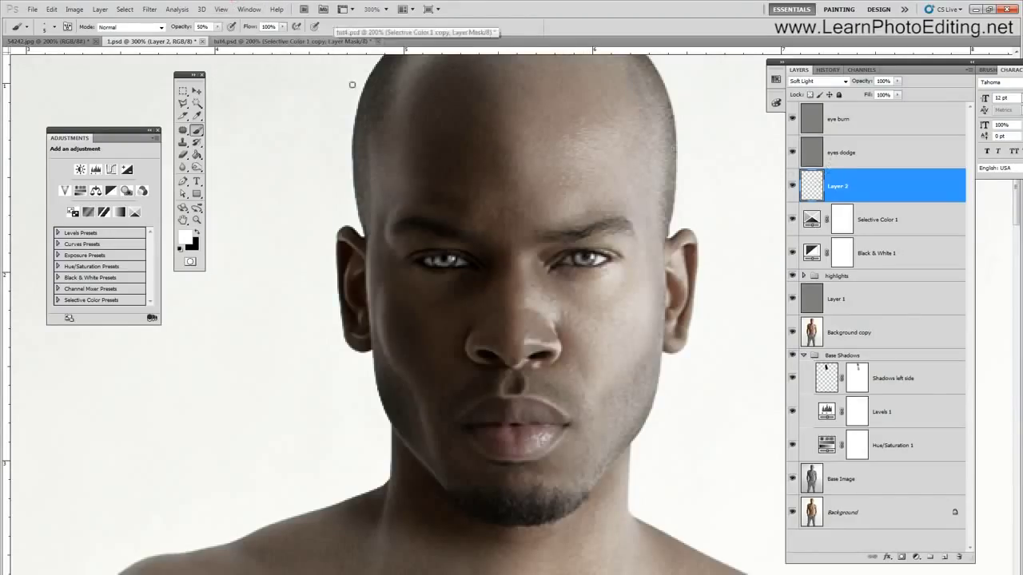
{"action": "left_click", "coordinate": [222, 10]}
{"action": "left_click", "coordinate": [265, 118]}
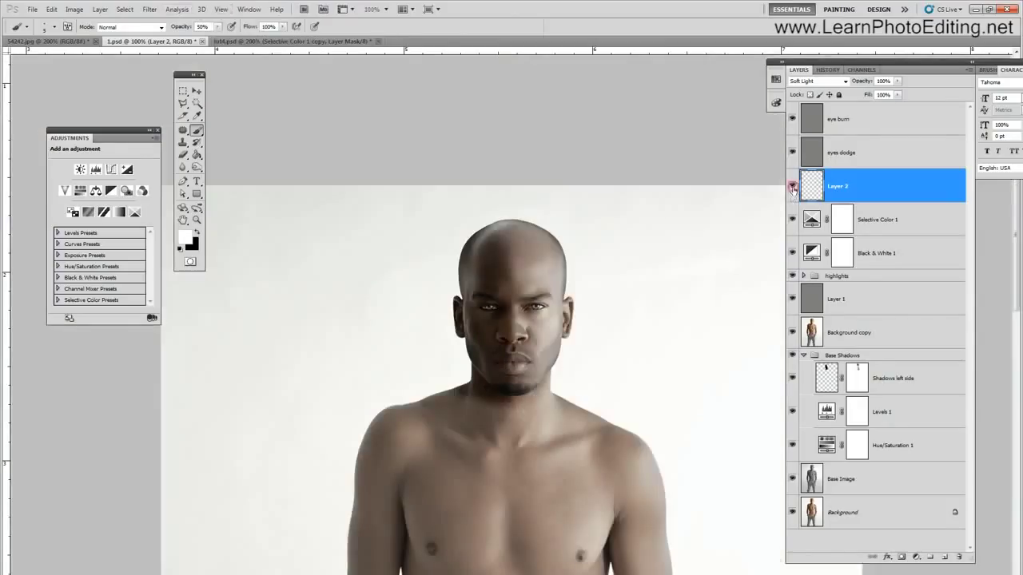
{"action": "left_click", "coordinate": [793, 188]}
{"action": "left_click", "coordinate": [793, 188]}
Set Layer 2's opacity to 30% and compare the eyes with the layer hidden and shown.
{"action": "double_click", "coordinate": [882, 82]}
{"action": "type", "text": "5"}
{"action": "left_click_drag", "start_coordinate": [882, 81], "coordinate": [825, 81]}
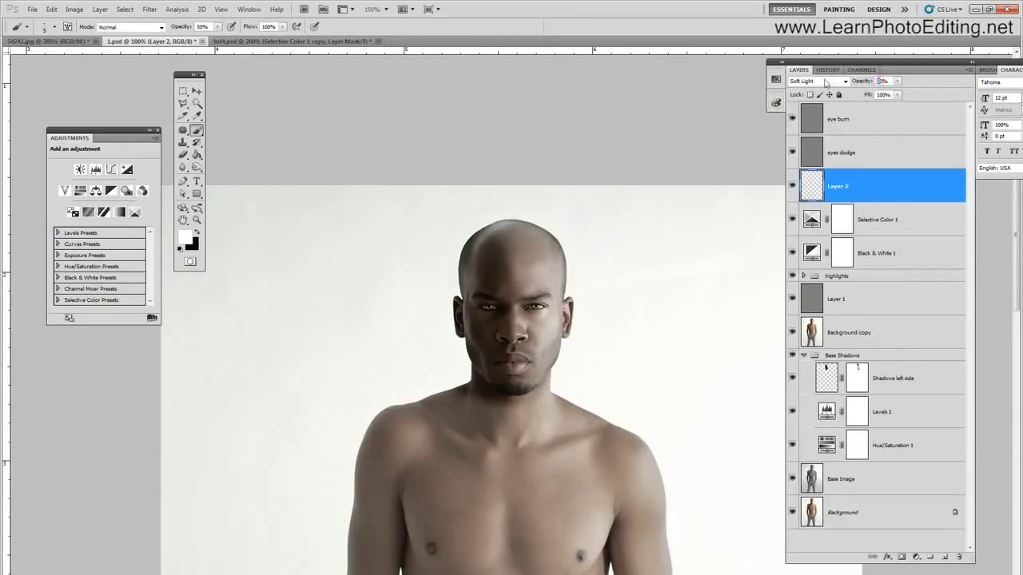
{"action": "type", "text": "30"}
{"action": "key", "text": "Return"}
{"action": "left_click", "coordinate": [792, 187]}
{"action": "left_click", "coordinate": [793, 187]}
{"action": "left_click", "coordinate": [792, 186]}
{"action": "left_click", "coordinate": [793, 187]}
{"action": "left_click", "coordinate": [793, 187]}
{"action": "left_click", "coordinate": [793, 187]}
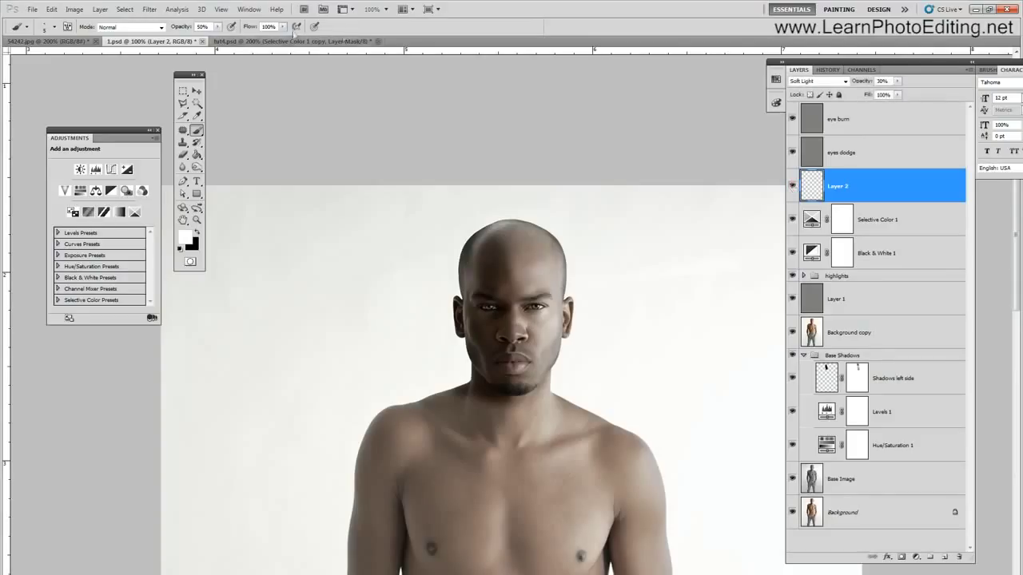
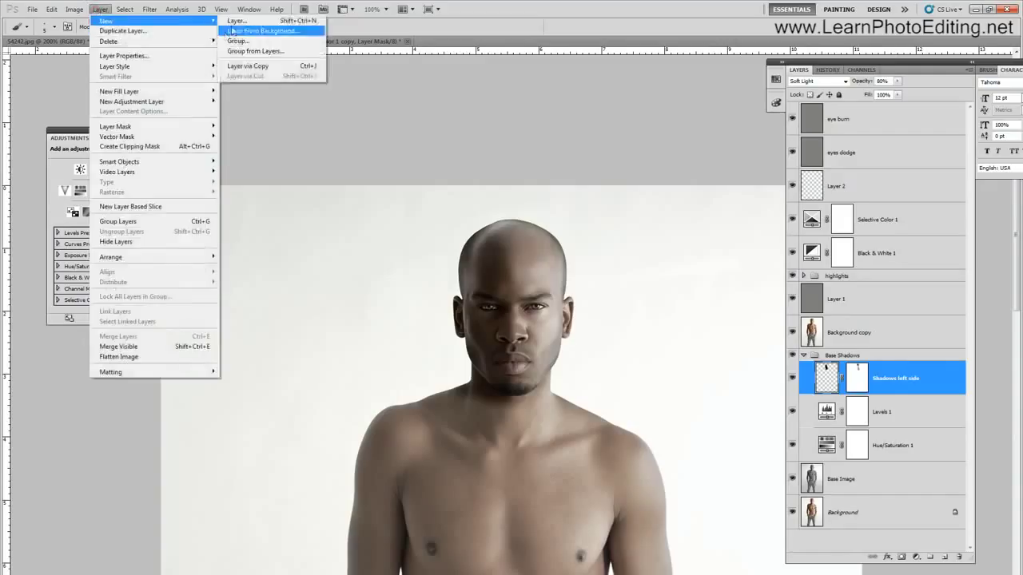
Add an empty layer above Shadows left side and draw a closed Pen path around the shadowed half of the face and neck.
{"action": "left_click", "coordinate": [240, 21]}
{"action": "left_click", "coordinate": [538, 93]}
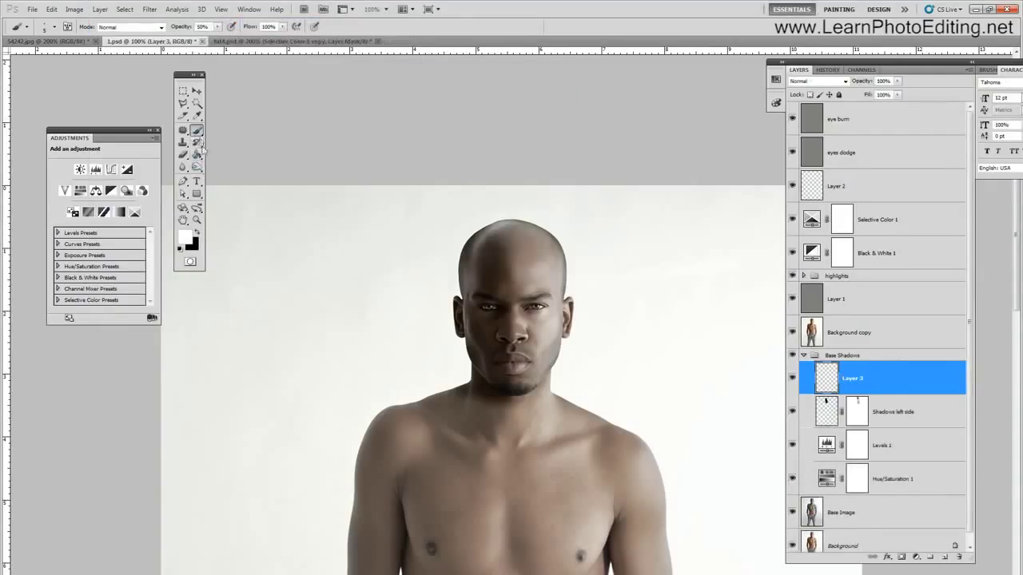
{"action": "left_click", "coordinate": [183, 181]}
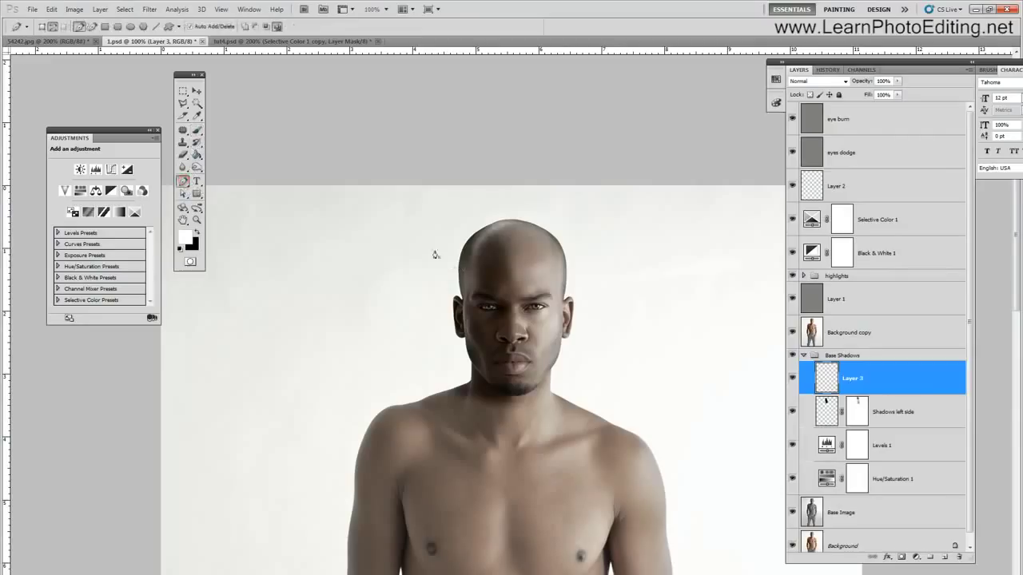
{"action": "left_click", "coordinate": [439, 223]}
{"action": "left_click_drag", "start_coordinate": [418, 375], "coordinate": [418, 342]}
{"action": "left_click_drag", "start_coordinate": [421, 275], "coordinate": [431, 263]}
{"action": "left_click", "coordinate": [439, 223]}
Reshape the path's forehead curve and brow point with the Direct Selection tool, curving it outward over the brighter side's brow.
{"action": "left_click", "coordinate": [221, 9]}
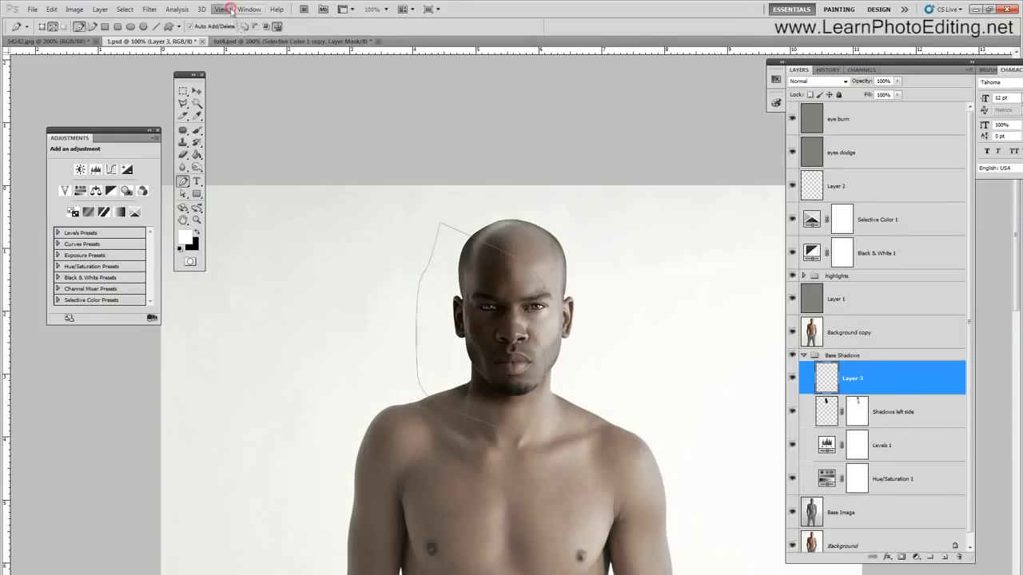
{"action": "left_click", "coordinate": [248, 89]}
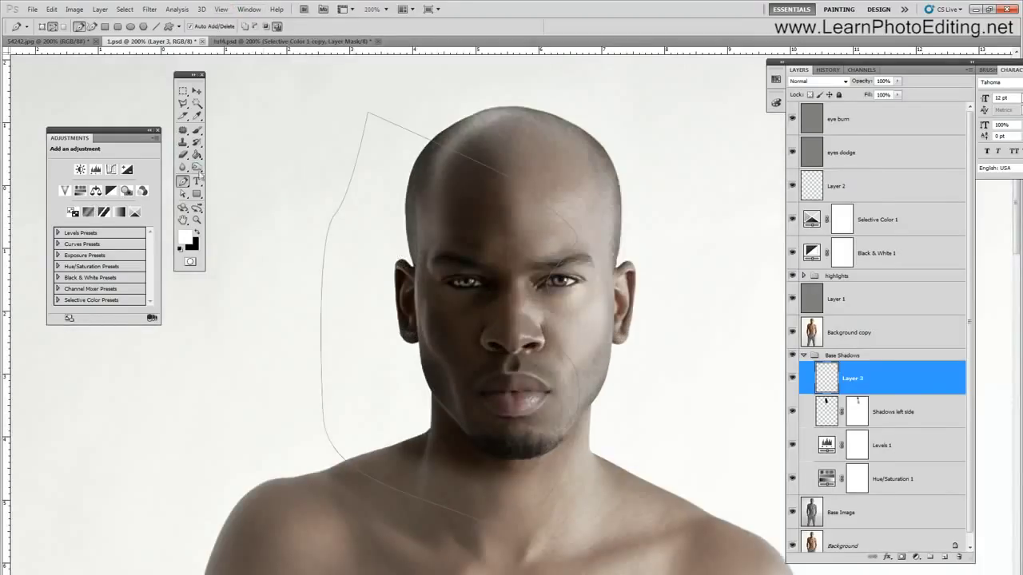
{"action": "left_click", "coordinate": [183, 192]}
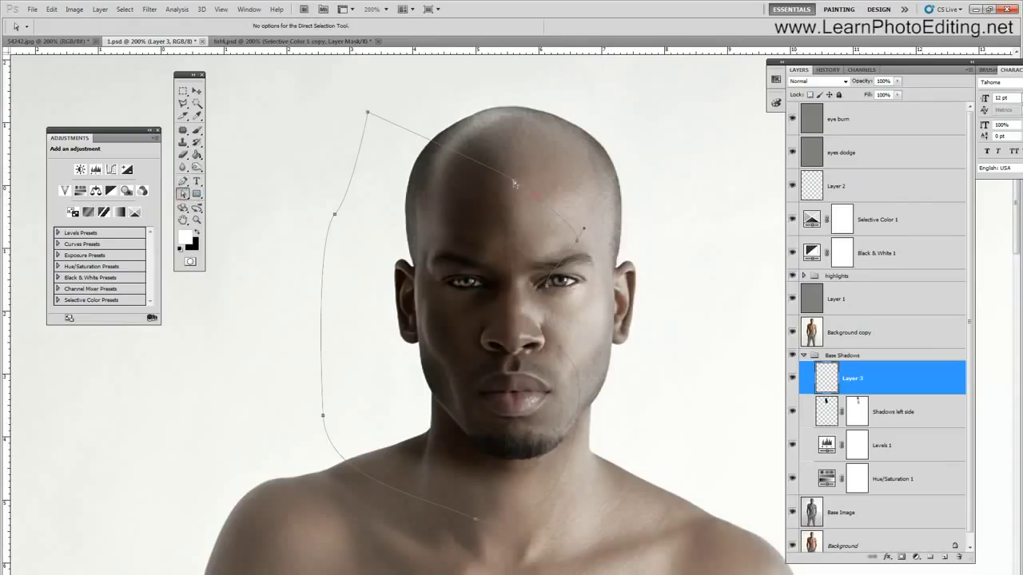
{"action": "left_click_drag", "start_coordinate": [499, 174], "coordinate": [494, 147]}
{"action": "left_click", "coordinate": [576, 238]}
{"action": "left_click_drag", "start_coordinate": [576, 239], "coordinate": [582, 248]}
{"action": "left_click_drag", "start_coordinate": [520, 172], "coordinate": [520, 176]}
{"action": "mouse_move", "coordinate": [519, 182]}
{"action": "left_mouse_down"}
{"action": "mouse_move", "coordinate": [524, 195]}
{"action": "mouse_move", "coordinate": [520, 179]}
{"action": "left_mouse_up"}
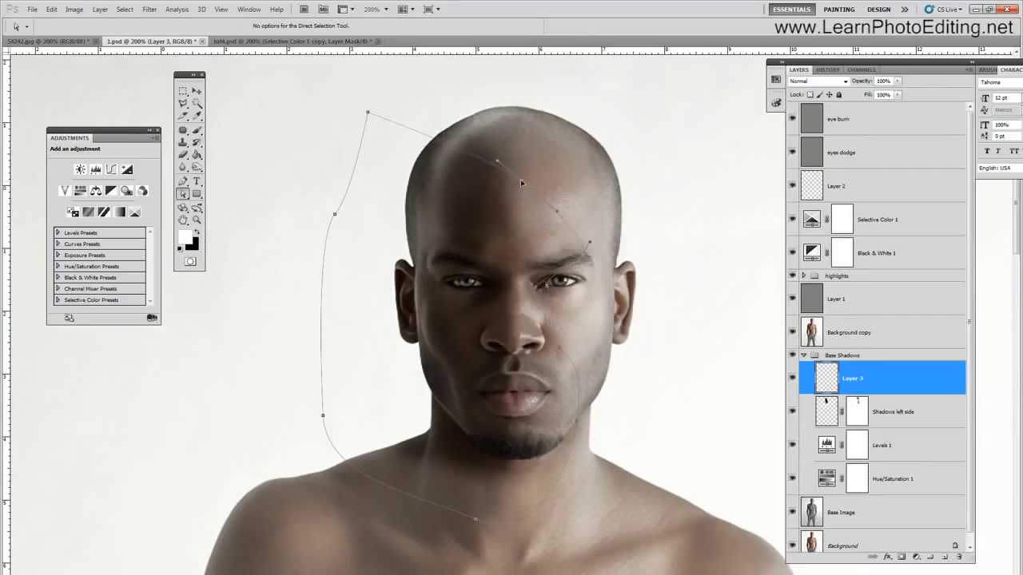
Adjust the path's points at the inner eye corner and jaw and convert the path to a selection.
{"action": "left_click", "coordinate": [544, 284]}
{"action": "left_click", "coordinate": [577, 420]}
{"action": "left_click", "coordinate": [566, 437]}
{"action": "left_click", "coordinate": [540, 286]}
{"action": "key", "text": "ctrl+Return"}
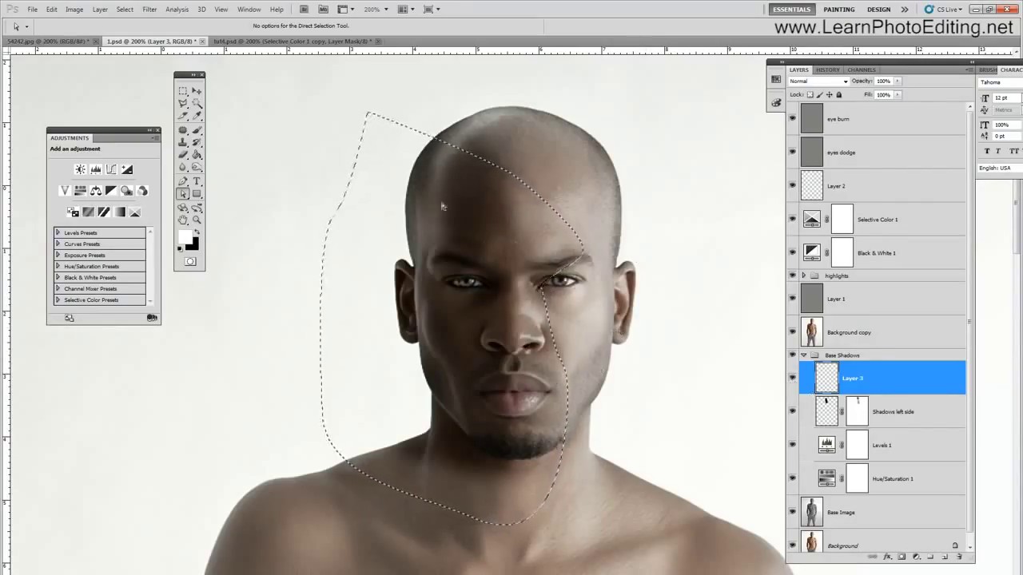
Hide the Shadows left side layer, fill the selection on Layer 3 with black using the Paint Bucket, and deselect.
{"action": "left_click", "coordinate": [792, 411]}
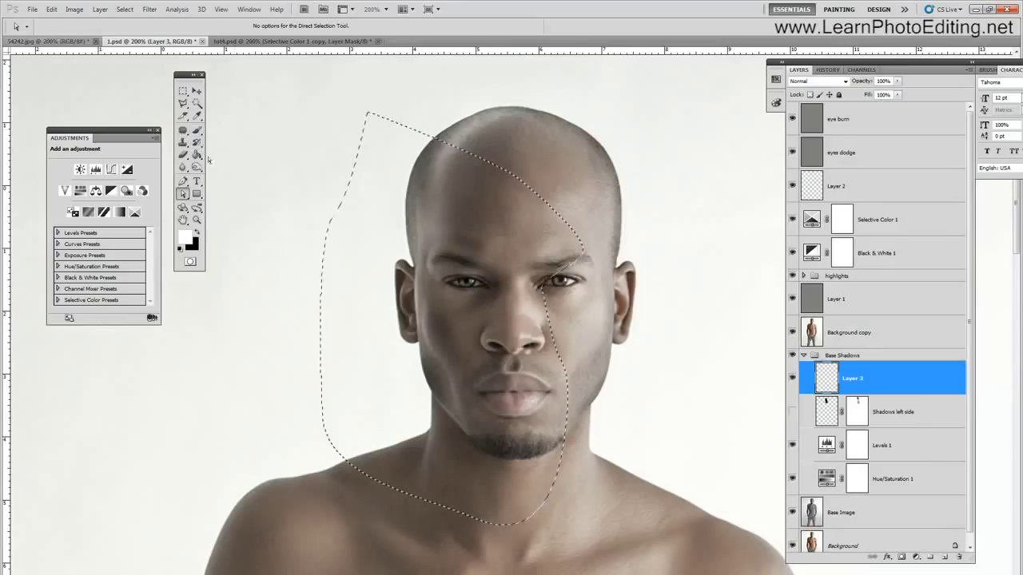
{"action": "left_click", "coordinate": [197, 154]}
{"action": "key", "text": "x"}
{"action": "left_click", "coordinate": [423, 231]}
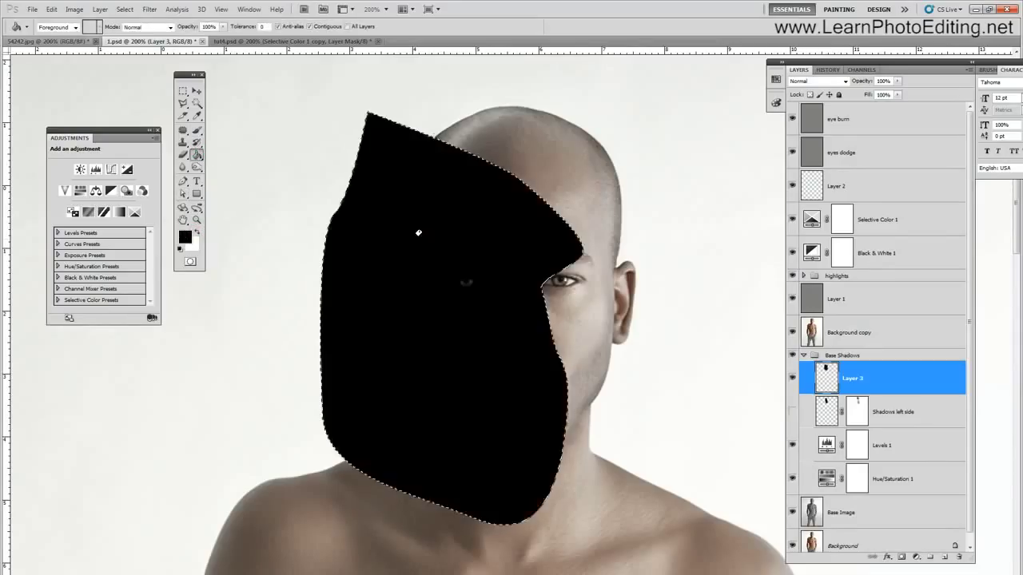
{"action": "left_click", "coordinate": [123, 9]}
{"action": "left_click", "coordinate": [135, 37]}
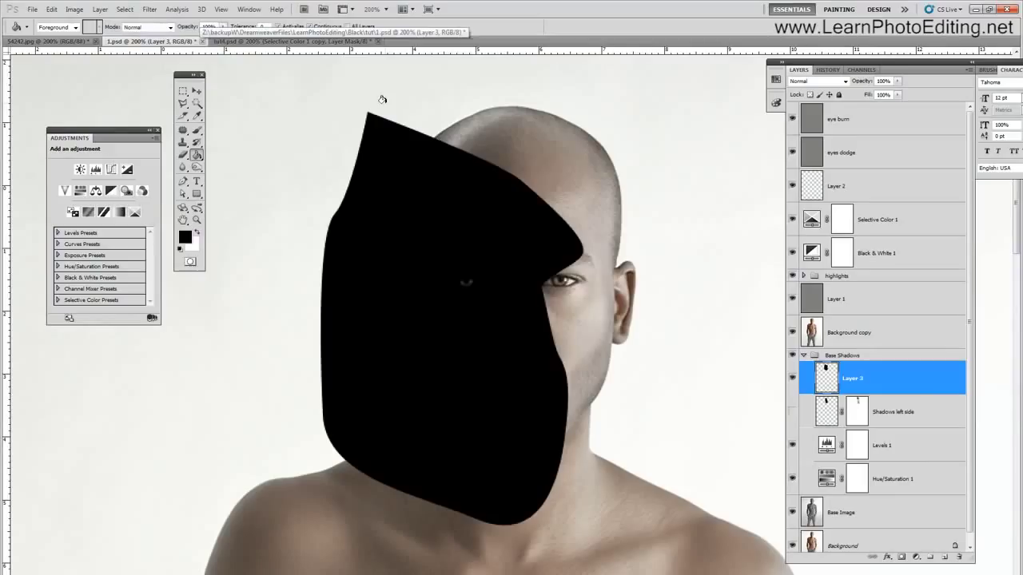
Set Layer 3 to Soft Light at 80% opacity, matching the settings of the Shadows left side layer.
{"action": "left_click", "coordinate": [826, 82]}
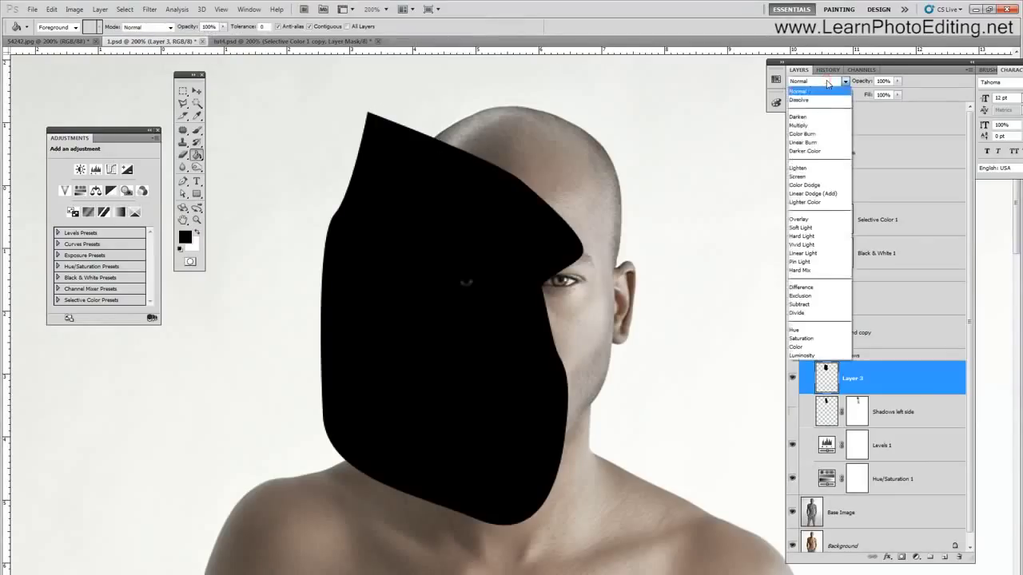
{"action": "left_click", "coordinate": [828, 83]}
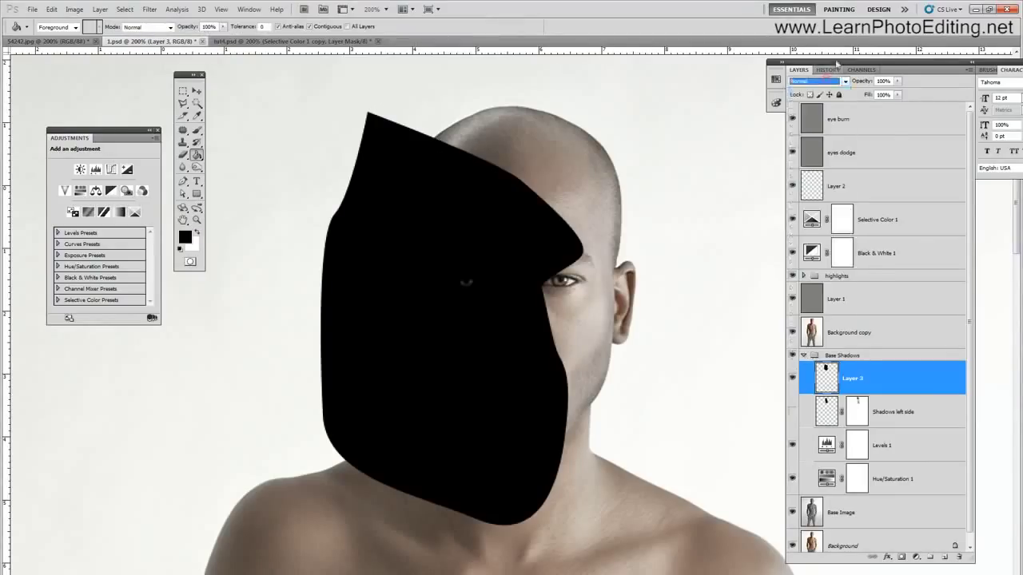
{"action": "left_click", "coordinate": [884, 409]}
{"action": "left_click", "coordinate": [789, 412]}
{"action": "left_click", "coordinate": [790, 412]}
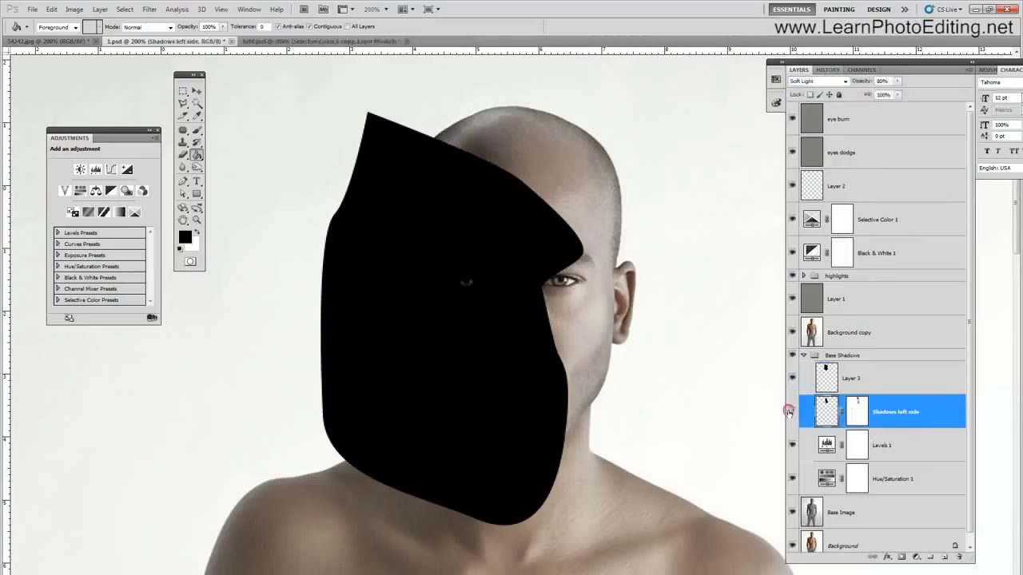
{"action": "left_click", "coordinate": [860, 375]}
{"action": "left_click", "coordinate": [828, 81]}
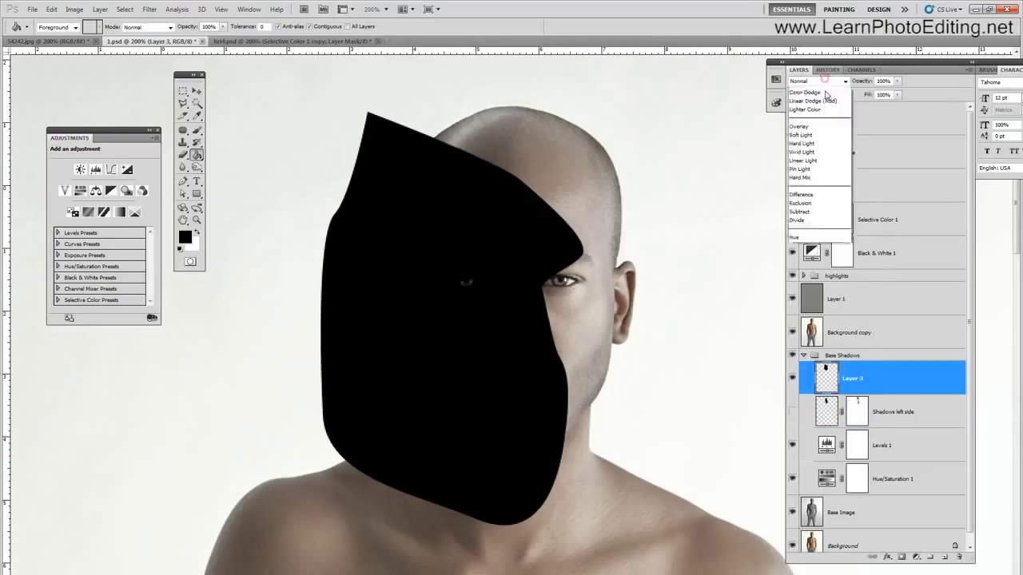
{"action": "left_click", "coordinate": [815, 227]}
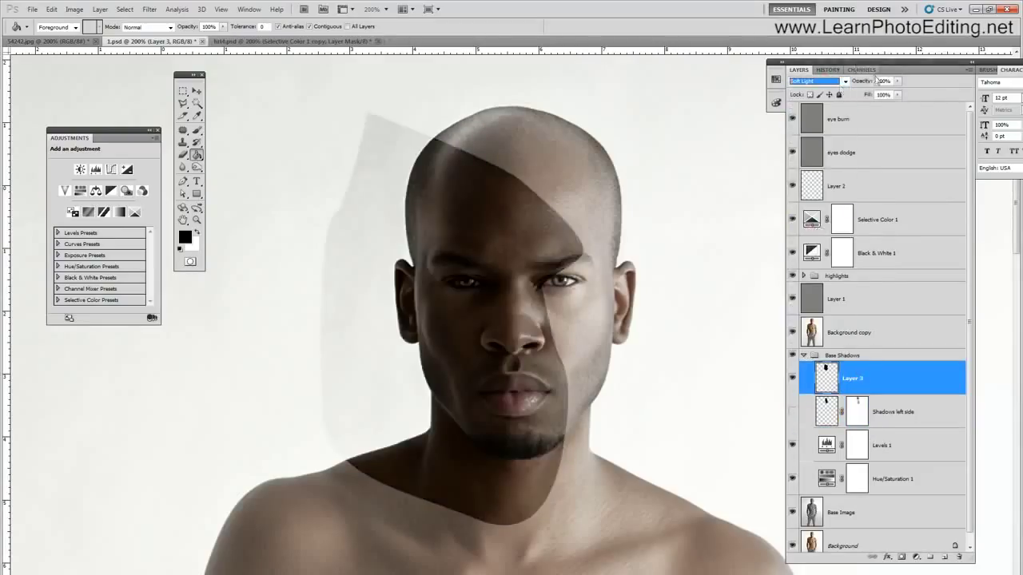
{"action": "left_click", "coordinate": [882, 81]}
{"action": "type", "text": "80"}
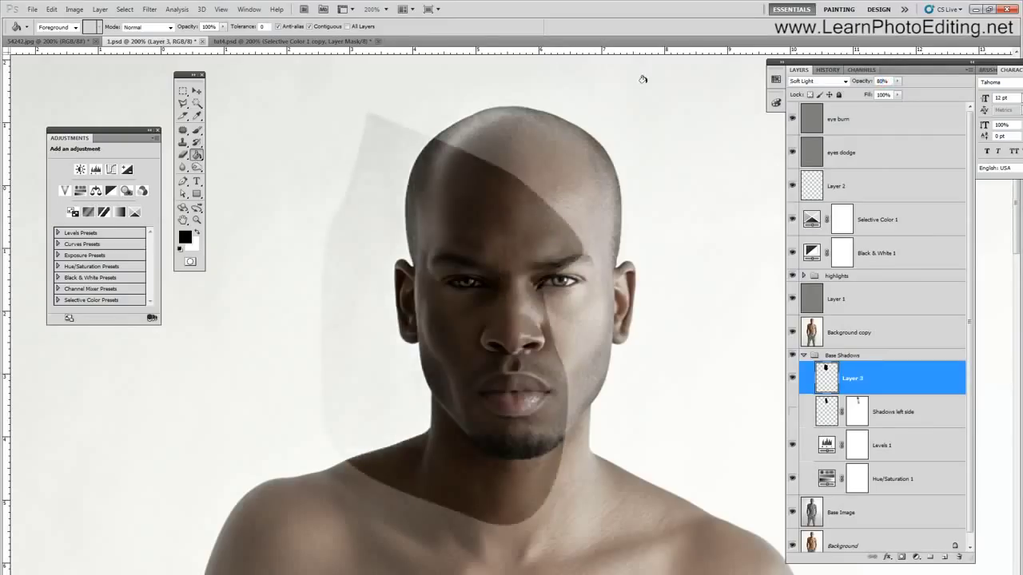
Apply a Gaussian Blur with a radius of 8 pixels to the black shadow shape on Layer 3.
{"action": "left_click", "coordinate": [149, 9]}
{"action": "mouse_move", "coordinate": [174, 107]}
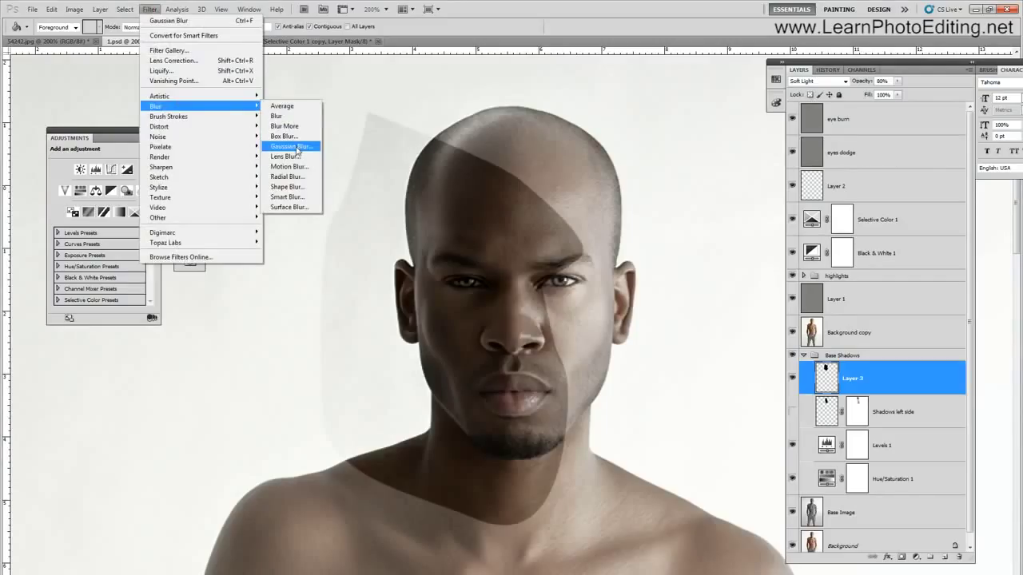
{"action": "left_click", "coordinate": [294, 146]}
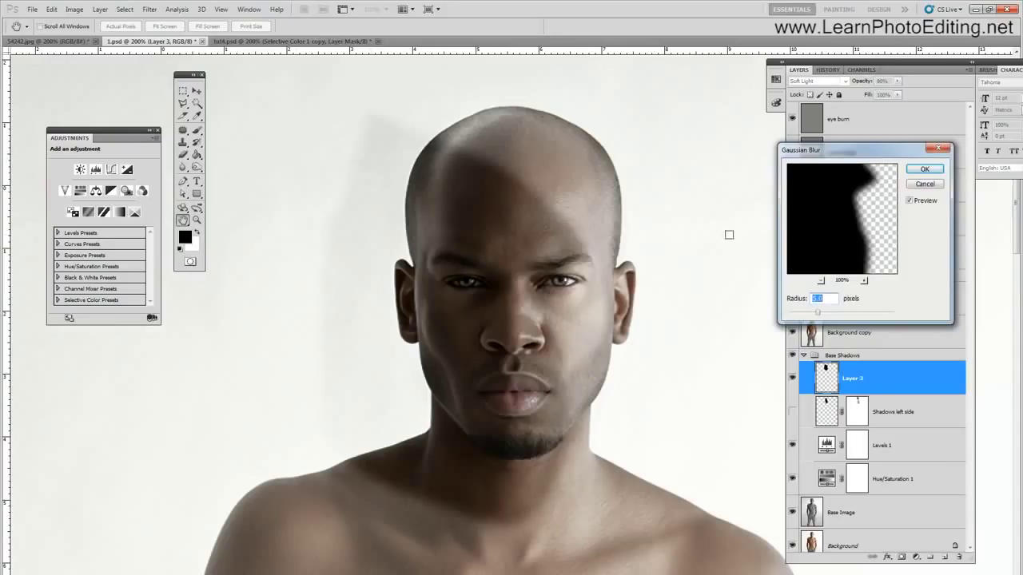
{"action": "type", "text": "8"}
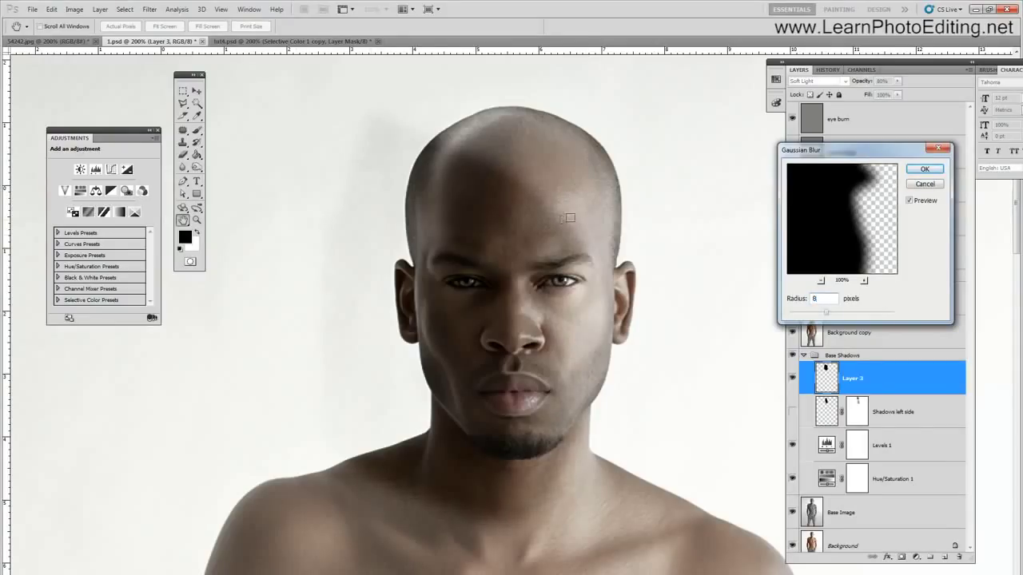
{"action": "left_click", "coordinate": [924, 169]}
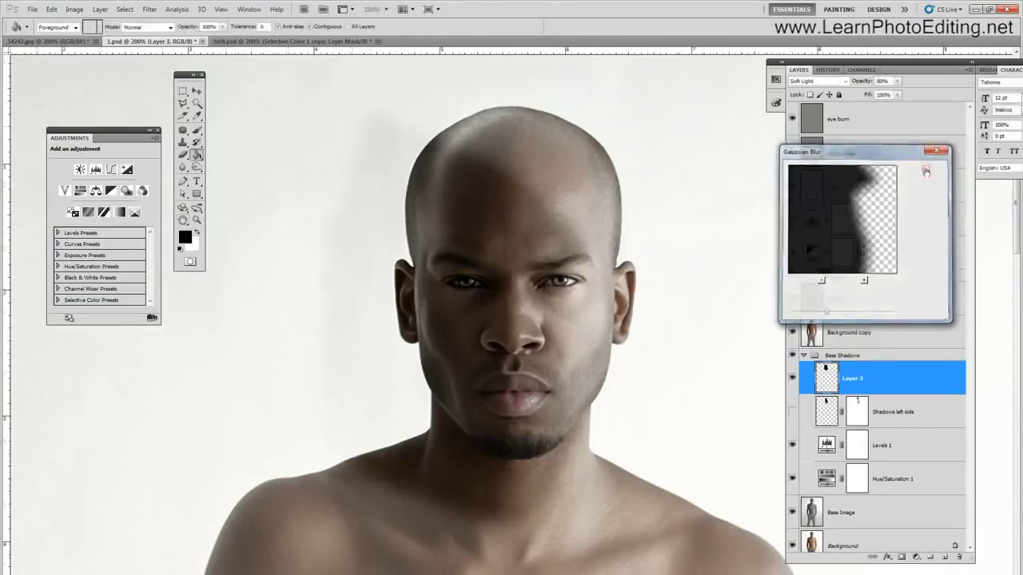
Select the backdrop from the Background layer with the Magic Wand, delete that area from Layer 3, and deselect.
{"action": "scroll", "coordinate": [968, 240], "scroll_direction": "down", "scroll_amount": 1}
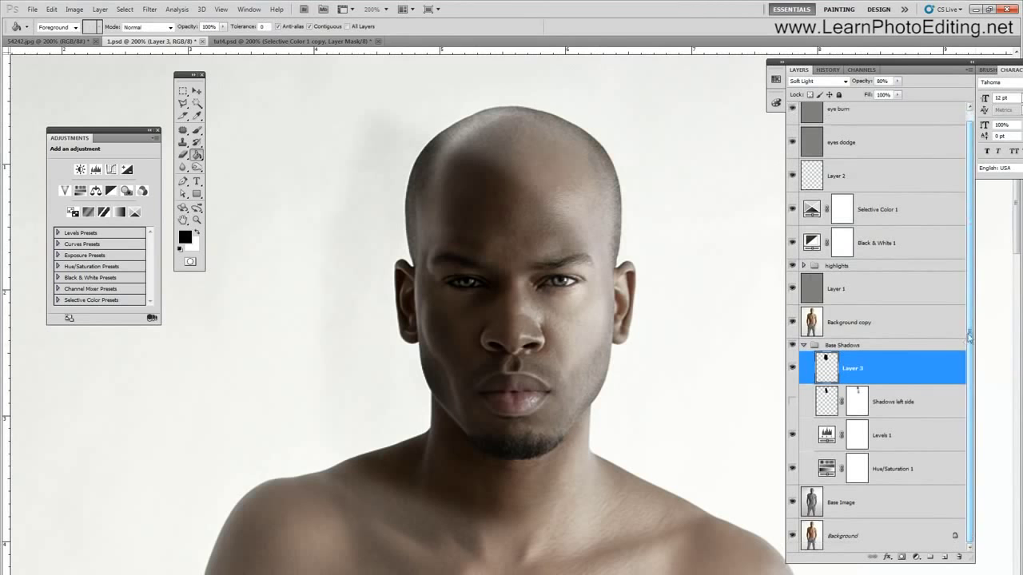
{"action": "left_click", "coordinate": [831, 547]}
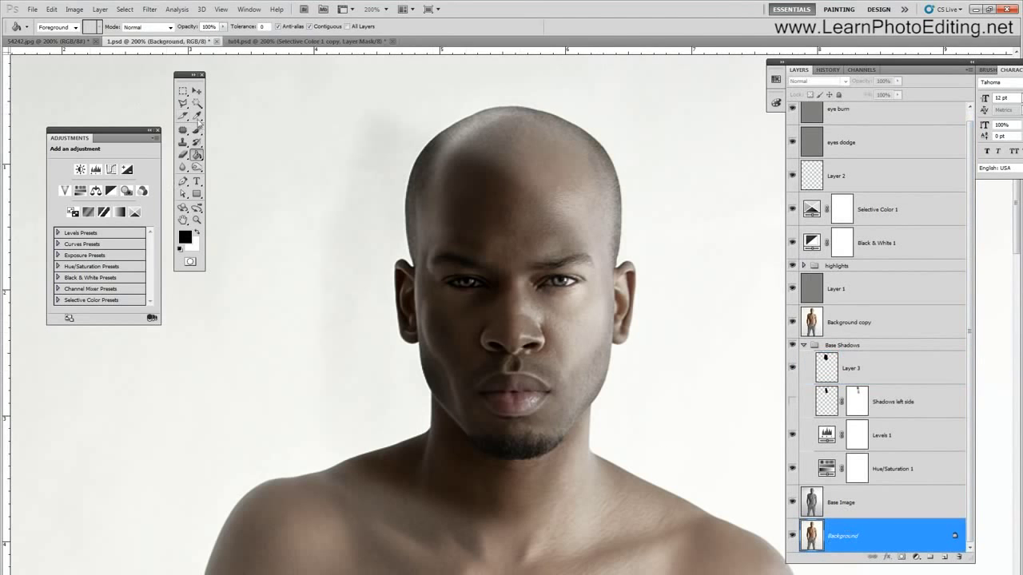
{"action": "left_click", "coordinate": [197, 103]}
{"action": "left_click", "coordinate": [293, 249]}
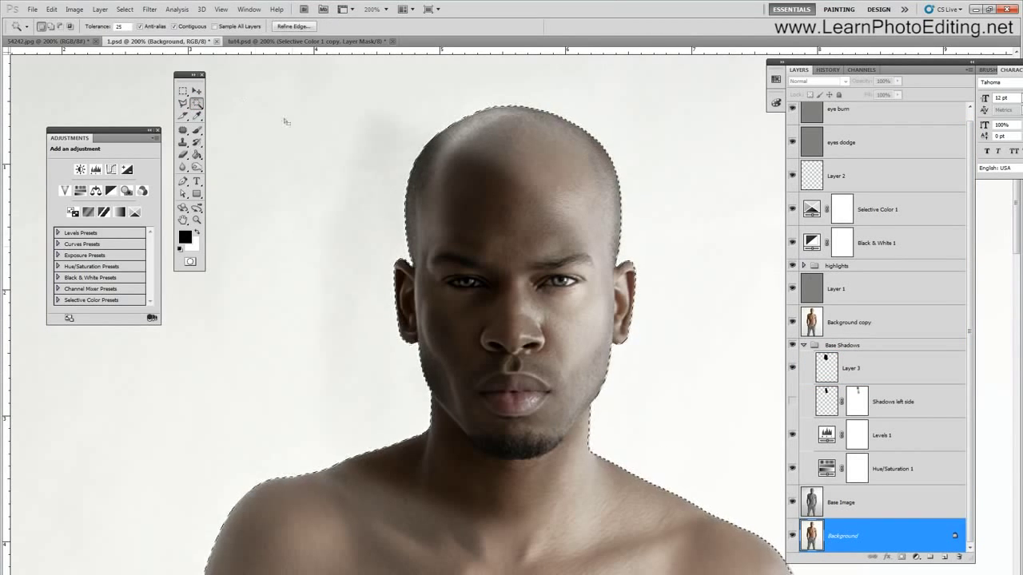
{"action": "left_click", "coordinate": [851, 368]}
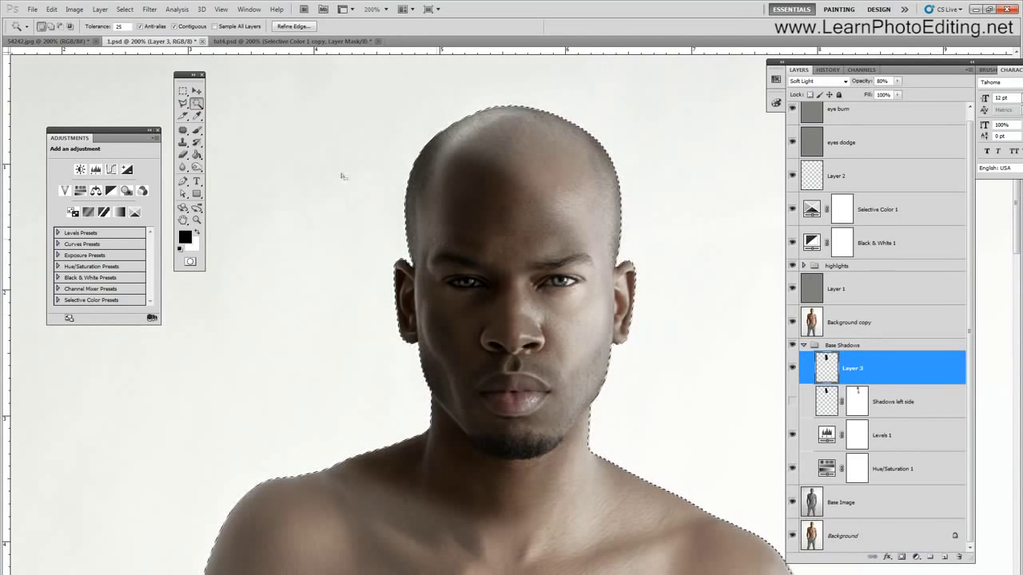
{"action": "left_click", "coordinate": [125, 9]}
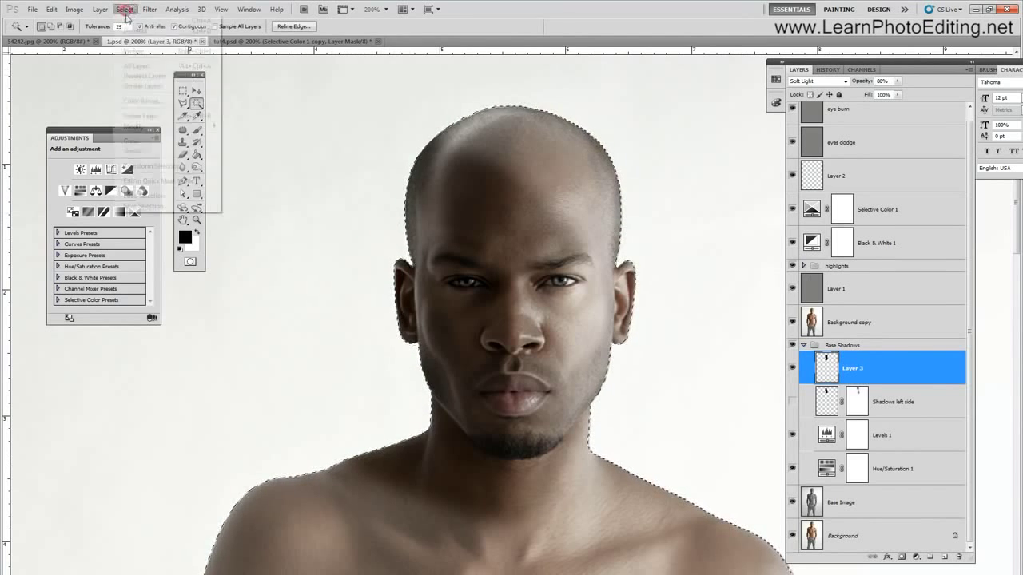
{"action": "left_click", "coordinate": [143, 31]}
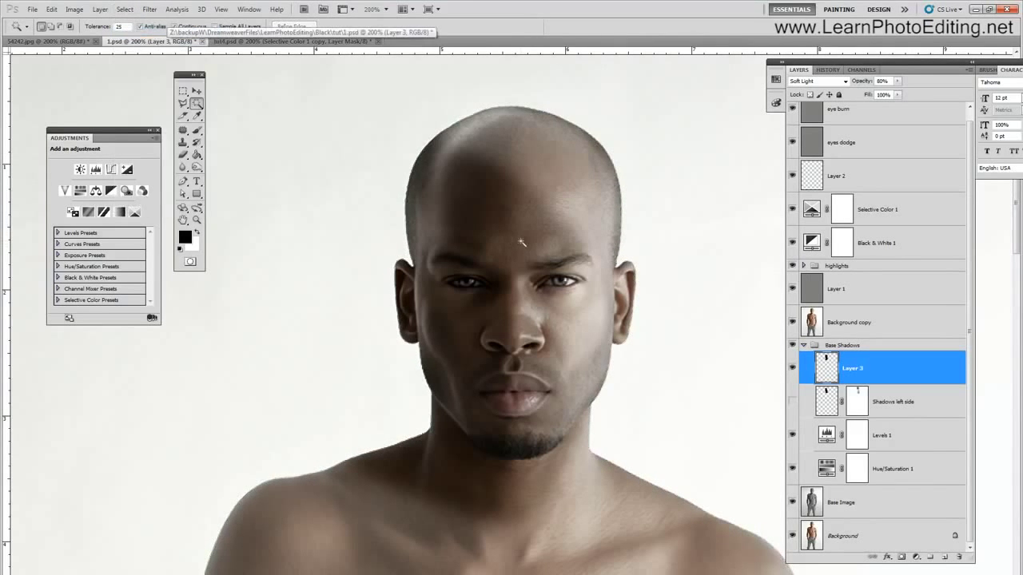
Toggle Layer 3's visibility to compare the face with and without the shadow.
{"action": "left_click", "coordinate": [794, 367]}
{"action": "left_click", "coordinate": [793, 368]}
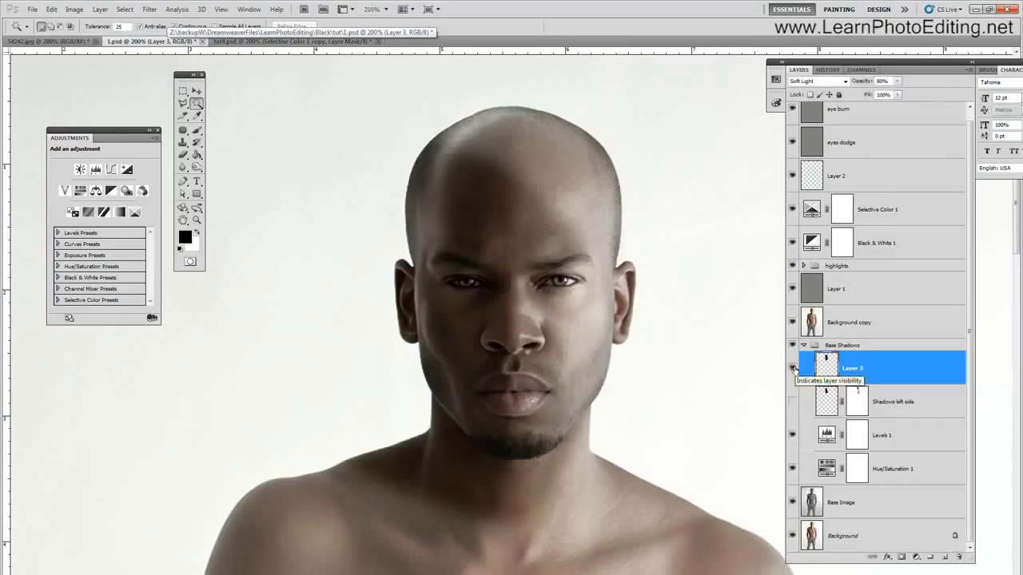
{"action": "left_click", "coordinate": [794, 368]}
{"action": "left_click", "coordinate": [793, 368]}
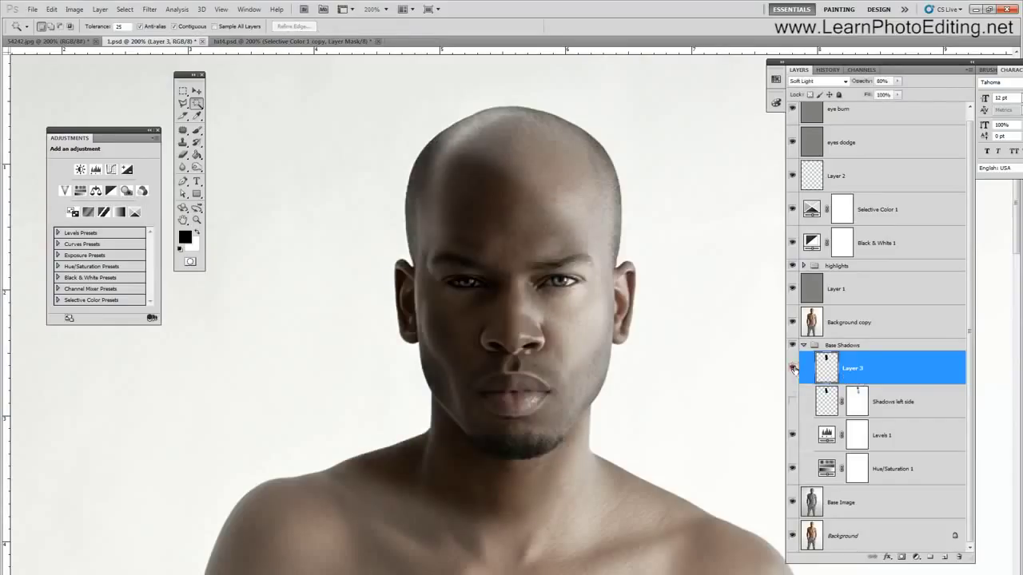
Add a layer mask to Layer 3 and paint black over both eyes with a small brush at 100% opacity.
{"action": "left_click", "coordinate": [900, 557]}
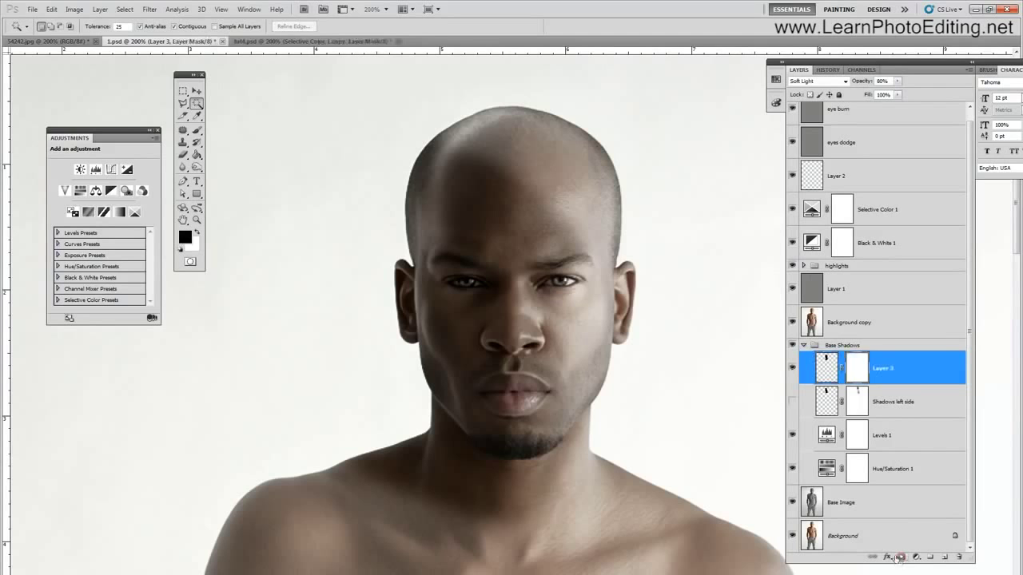
{"action": "left_click", "coordinate": [220, 9]}
{"action": "left_click", "coordinate": [246, 82]}
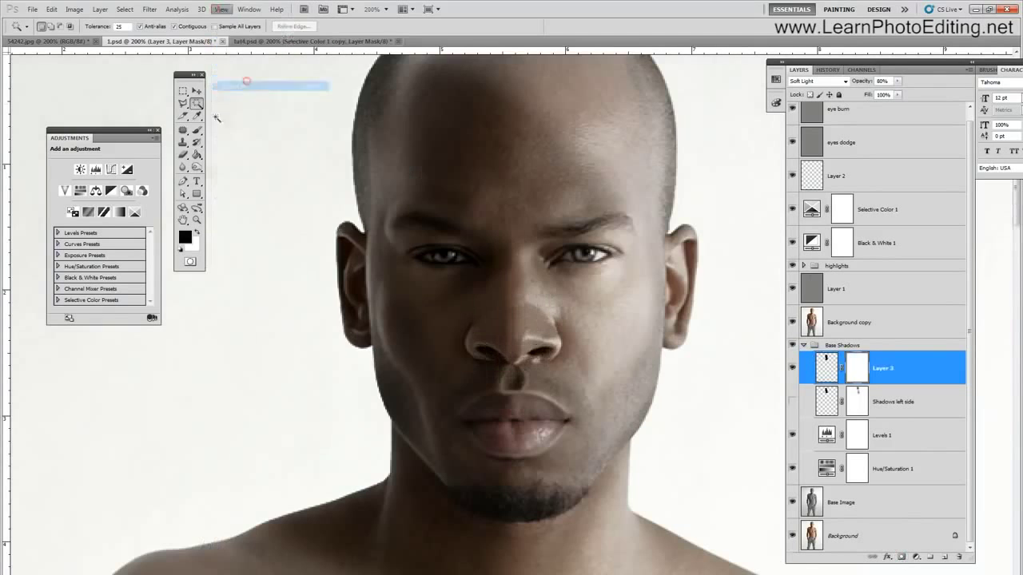
{"action": "left_click", "coordinate": [197, 130]}
{"action": "left_click", "coordinate": [197, 232]}
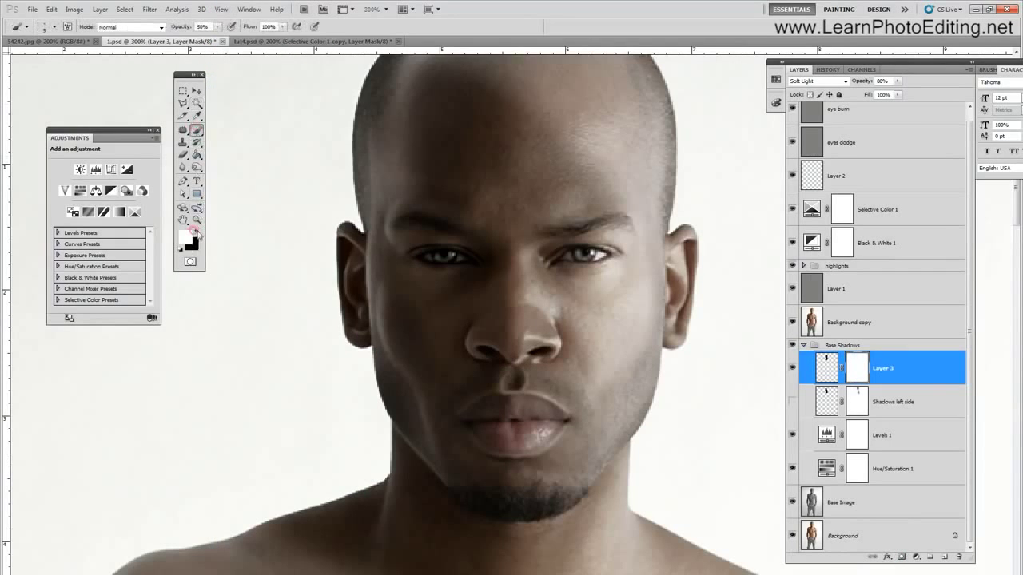
{"action": "left_click", "coordinate": [198, 232]}
{"action": "left_click_drag", "start_coordinate": [431, 256], "coordinate": [449, 257]}
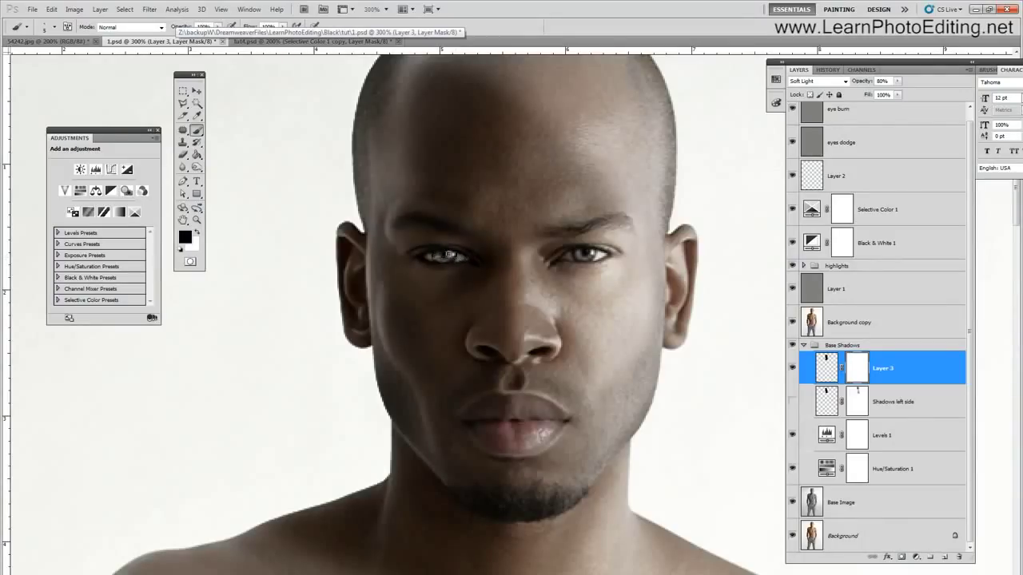
{"action": "left_click_drag", "start_coordinate": [450, 256], "coordinate": [433, 255]}
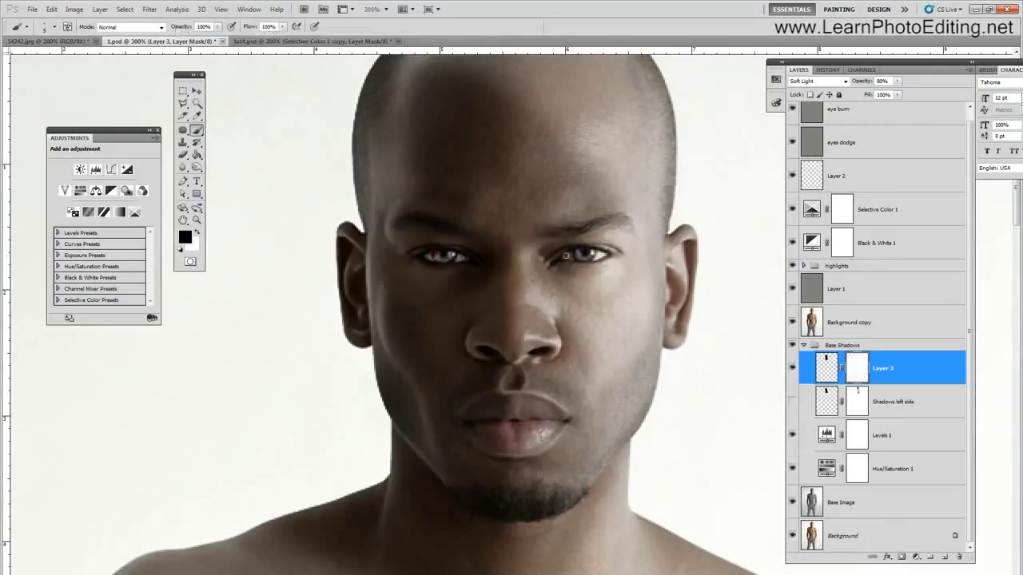
{"action": "left_click_drag", "start_coordinate": [563, 256], "coordinate": [588, 254]}
Using a 100 px black brush at 40% opacity, soften Layer 3's mask across the forehead and down the lit cheek and jaw to the neck.
{"action": "left_click", "coordinate": [220, 8]}
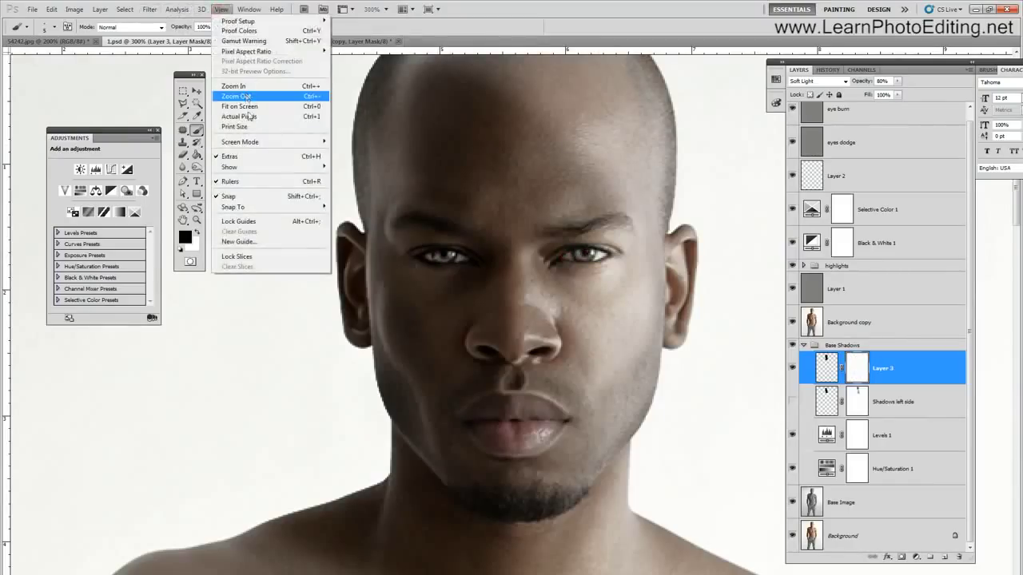
{"action": "left_click", "coordinate": [240, 115]}
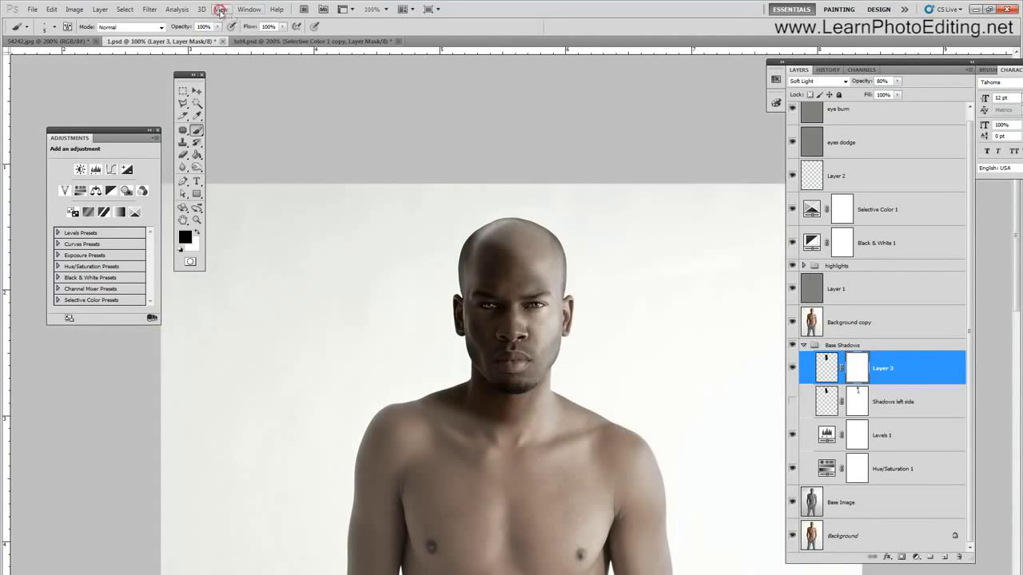
{"action": "left_click", "coordinate": [219, 10]}
{"action": "left_click", "coordinate": [243, 85]}
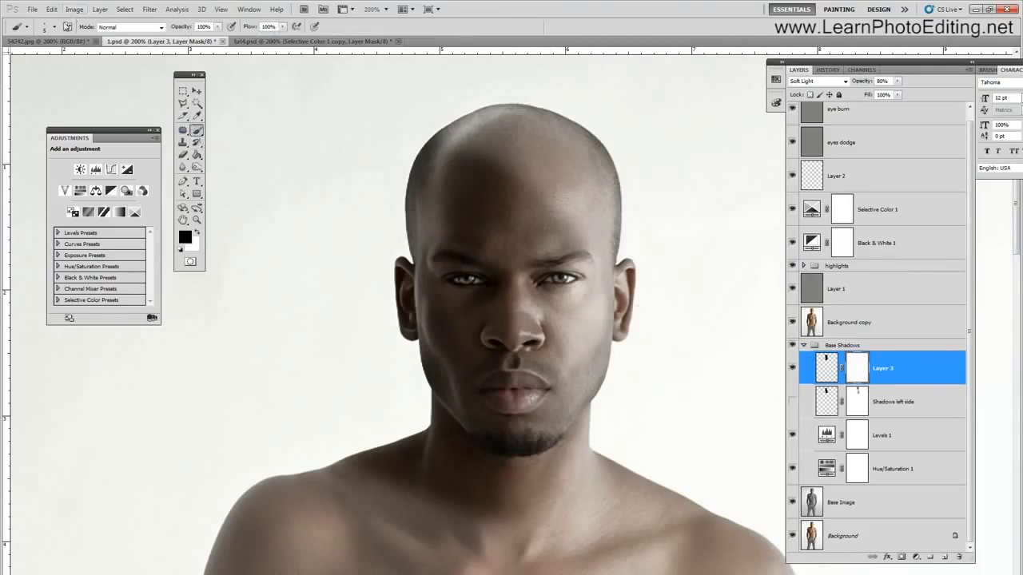
{"action": "left_click", "coordinate": [60, 28]}
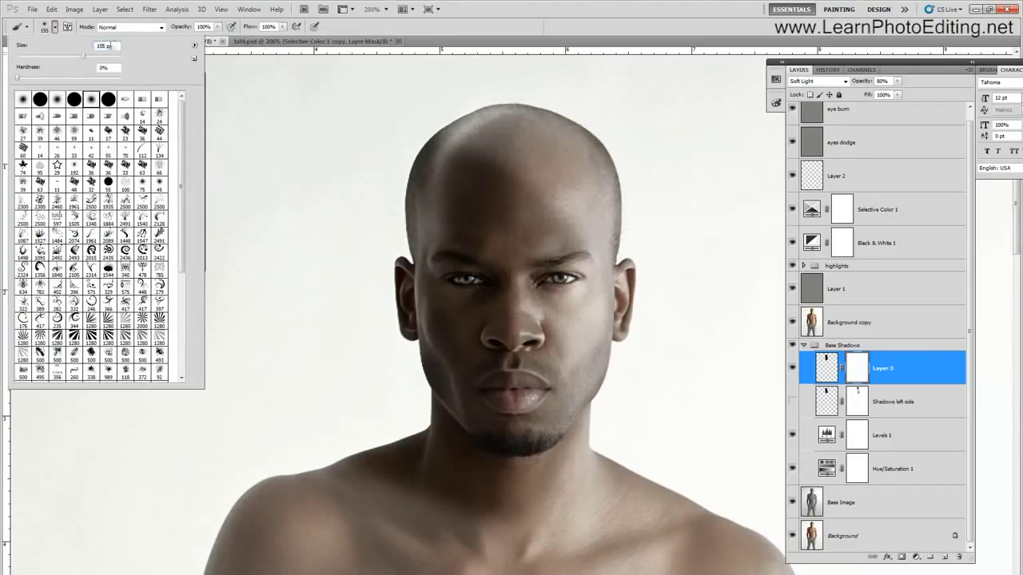
{"action": "left_click_drag", "start_coordinate": [107, 45], "coordinate": [78, 48]}
{"action": "type", "text": "100"}
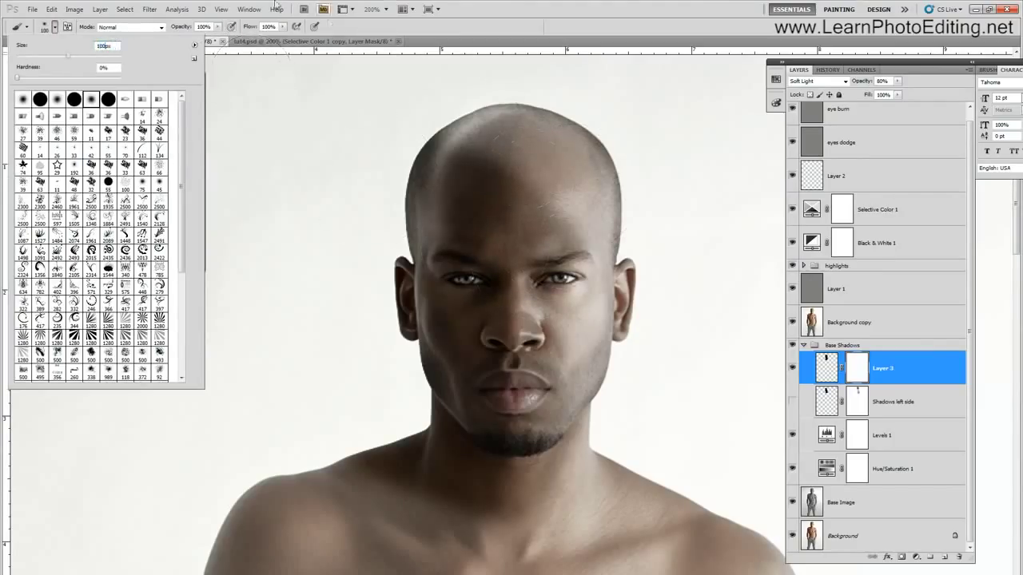
{"action": "left_click", "coordinate": [198, 38]}
{"action": "left_click_drag", "start_coordinate": [202, 26], "coordinate": [142, 46]}
{"action": "type", "text": "40"}
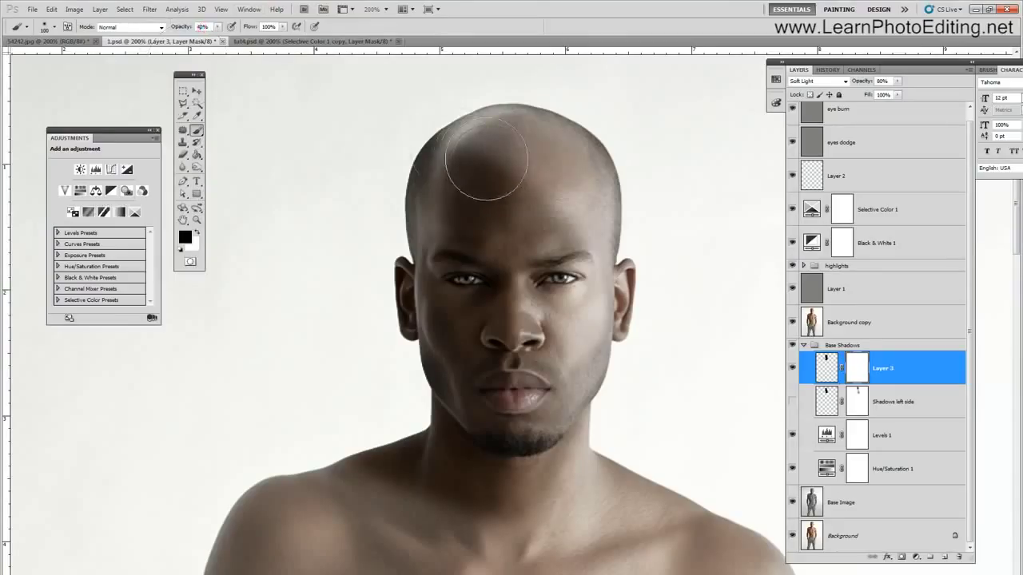
{"action": "left_click", "coordinate": [547, 183]}
{"action": "left_click", "coordinate": [572, 221]}
{"action": "left_click", "coordinate": [573, 238]}
{"action": "left_click", "coordinate": [607, 327]}
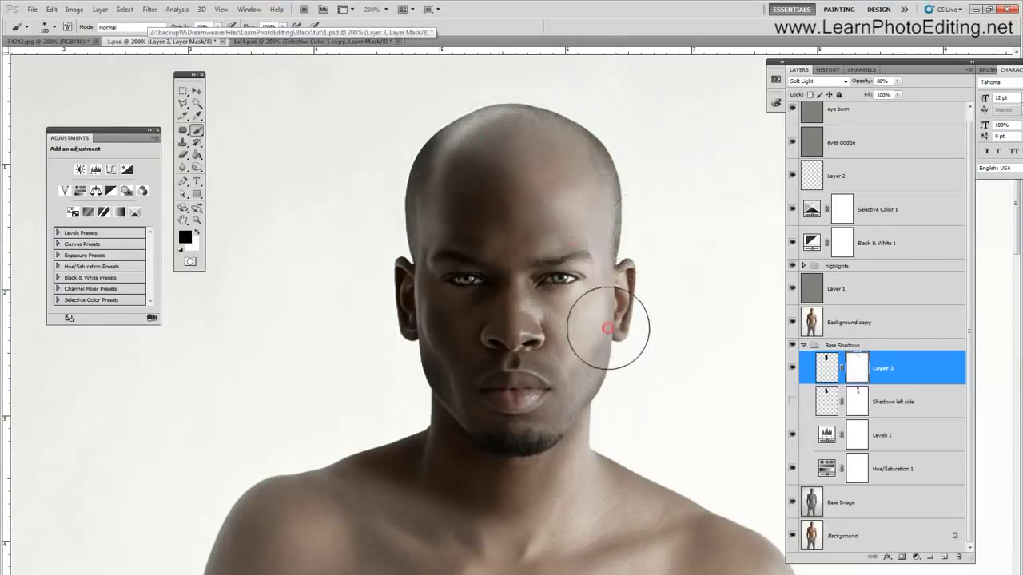
{"action": "left_click", "coordinate": [596, 373]}
{"action": "mouse_move", "coordinate": [597, 406]}
{"action": "left_mouse_down"}
{"action": "mouse_move", "coordinate": [605, 418]}
{"action": "mouse_move", "coordinate": [616, 406]}
{"action": "mouse_move", "coordinate": [587, 404]}
{"action": "mouse_move", "coordinate": [564, 482]}
{"action": "left_mouse_up"}
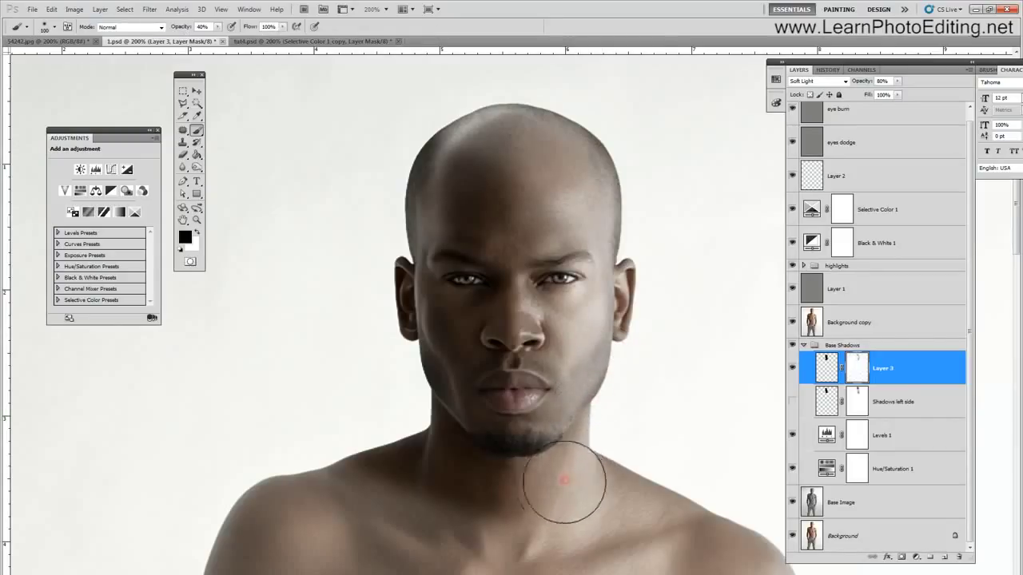
Continue fading the shadow on Layer 3's mask over the shaded-side shoulder, the collarbone area and the upper forehead.
{"action": "left_click", "coordinate": [373, 422]}
{"action": "left_click_drag", "start_coordinate": [373, 422], "coordinate": [360, 484]}
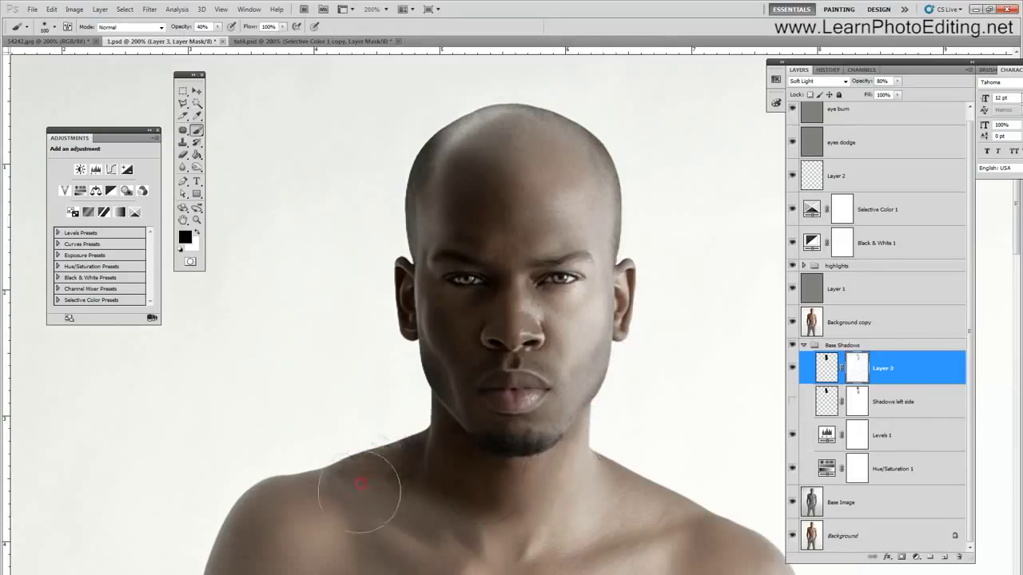
{"action": "mouse_move", "coordinate": [399, 531]}
{"action": "left_mouse_down"}
{"action": "mouse_move", "coordinate": [422, 498]}
{"action": "mouse_move", "coordinate": [456, 488]}
{"action": "mouse_move", "coordinate": [480, 511]}
{"action": "mouse_move", "coordinate": [573, 529]}
{"action": "left_mouse_up"}
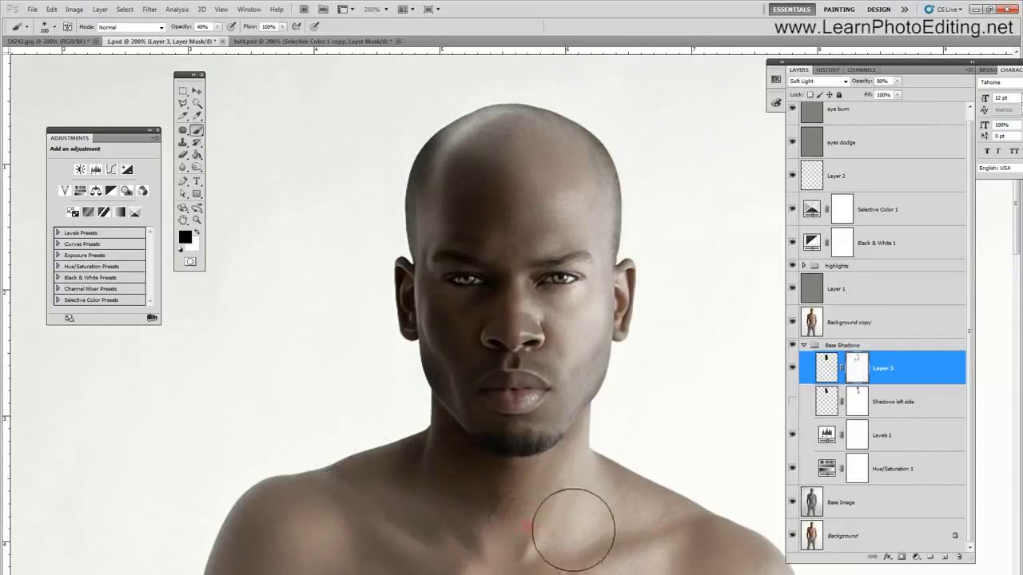
{"action": "left_click", "coordinate": [386, 421]}
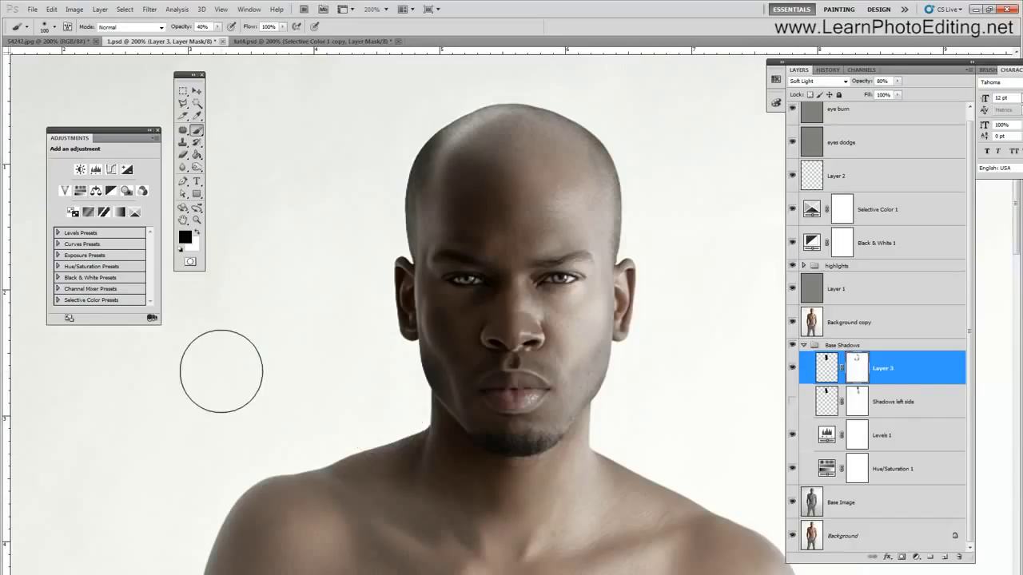
{"action": "left_click_drag", "start_coordinate": [351, 451], "coordinate": [335, 511]}
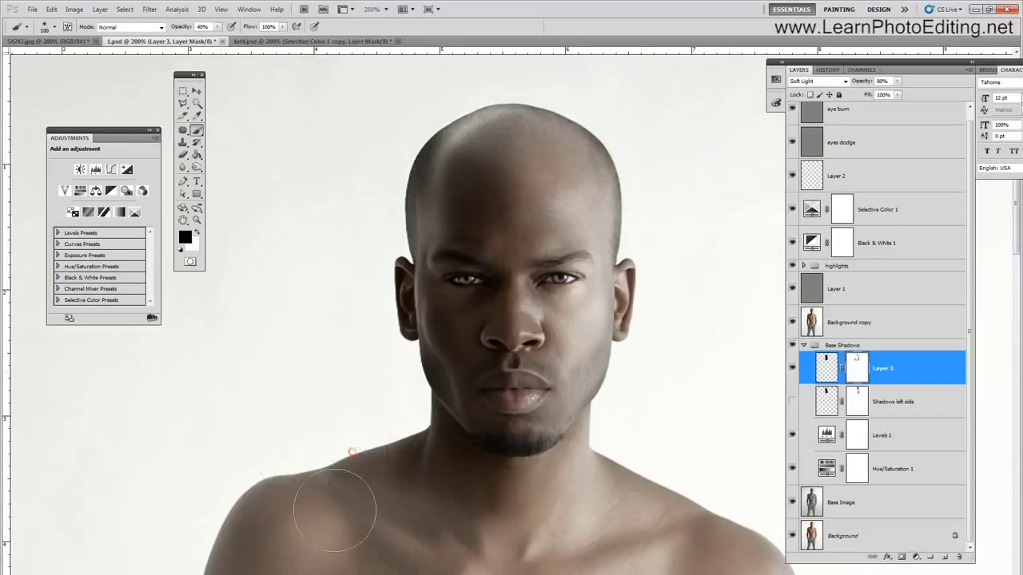
{"action": "left_click", "coordinate": [484, 138]}
{"action": "left_click", "coordinate": [535, 166]}
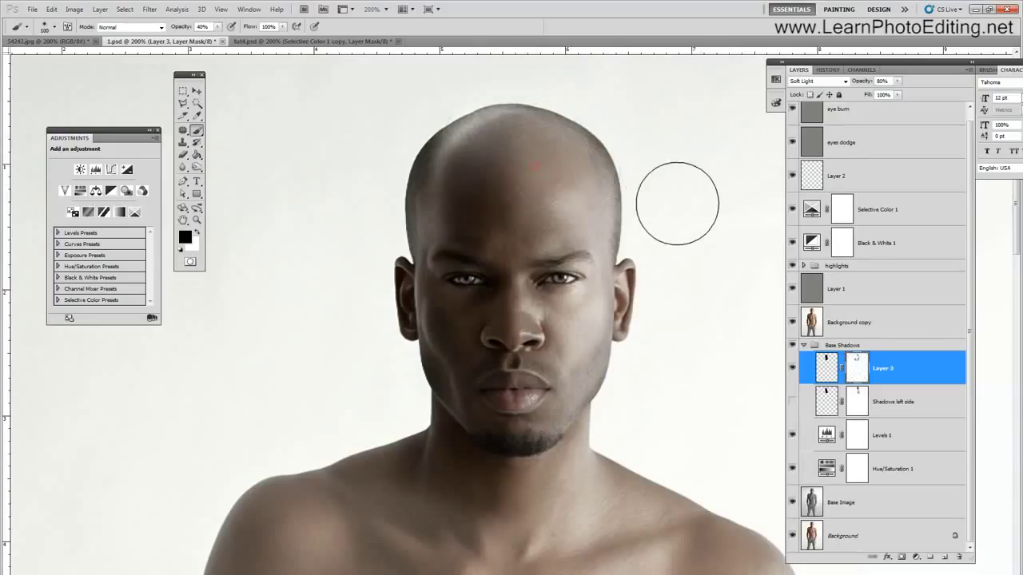
At actual-pixel size, compare the shadows by toggling Layer 3 and Shadows left side, leaving only Layer 3 of the two visible.
{"action": "left_click", "coordinate": [221, 8]}
{"action": "left_click", "coordinate": [256, 117]}
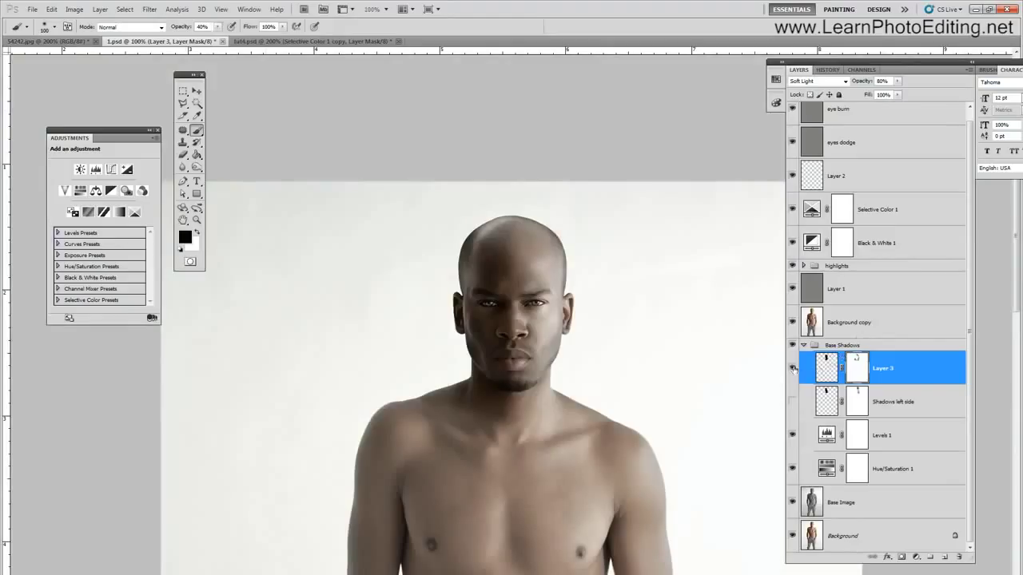
{"action": "left_click", "coordinate": [792, 367]}
{"action": "left_click", "coordinate": [792, 367]}
{"action": "left_click", "coordinate": [539, 258]}
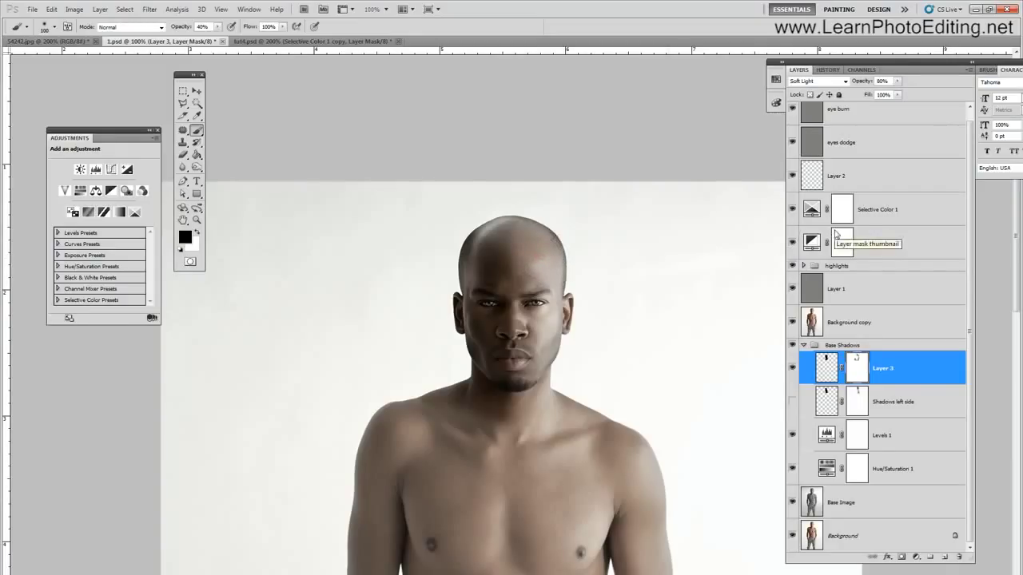
{"action": "left_click", "coordinate": [792, 367]}
{"action": "left_click", "coordinate": [792, 399]}
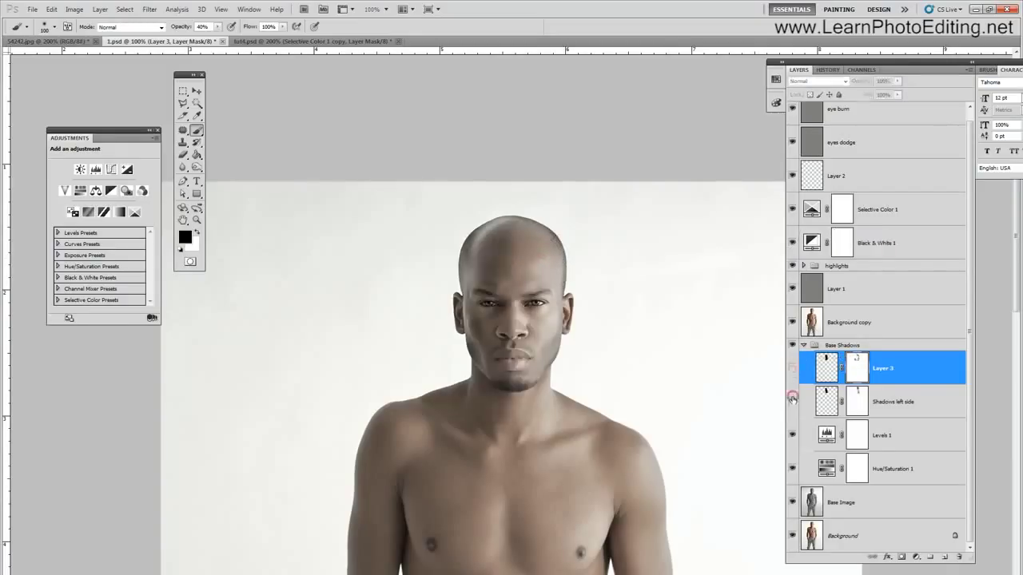
{"action": "left_click", "coordinate": [792, 399]}
{"action": "left_click", "coordinate": [792, 369]}
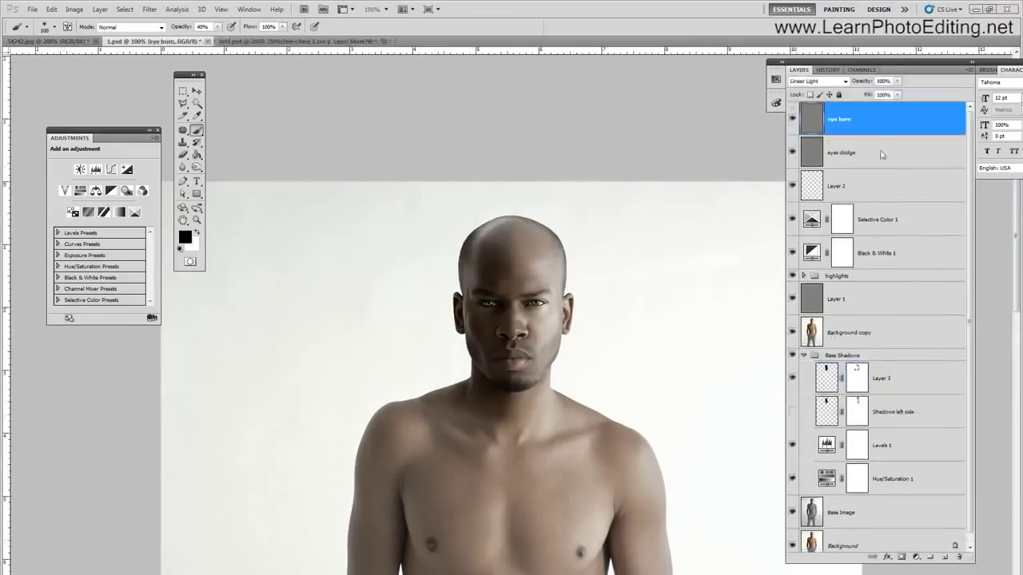
Create a new layer group above the eye burn layer and name it "eyes".
{"action": "left_click", "coordinate": [875, 183]}
{"action": "left_click", "coordinate": [879, 145]}
{"action": "left_click", "coordinate": [879, 131]}
{"action": "left_click", "coordinate": [865, 181]}
{"action": "left_click", "coordinate": [866, 179]}
{"action": "left_click", "coordinate": [868, 150]}
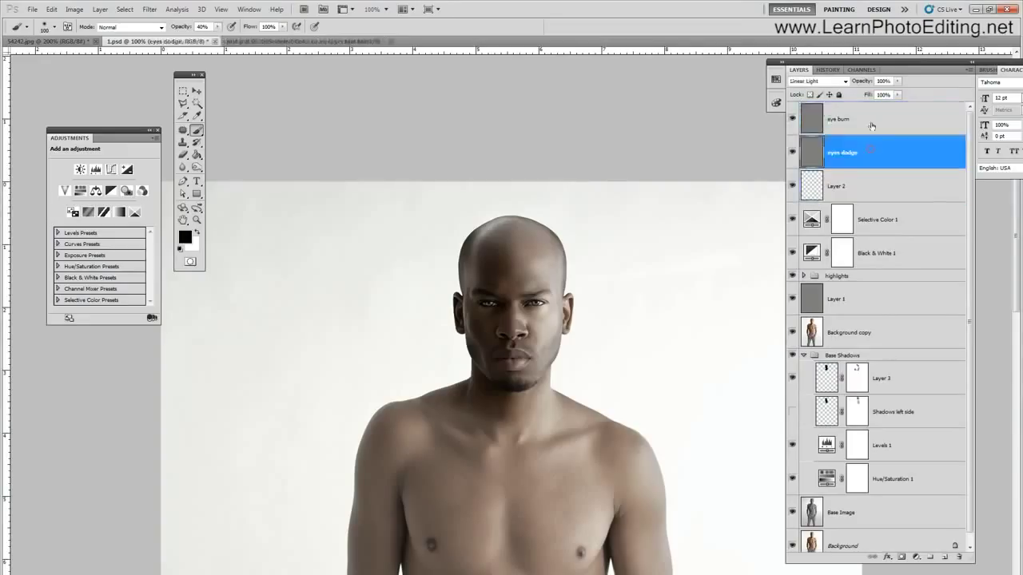
{"action": "left_click", "coordinate": [871, 123]}
{"action": "left_click", "coordinate": [930, 557]}
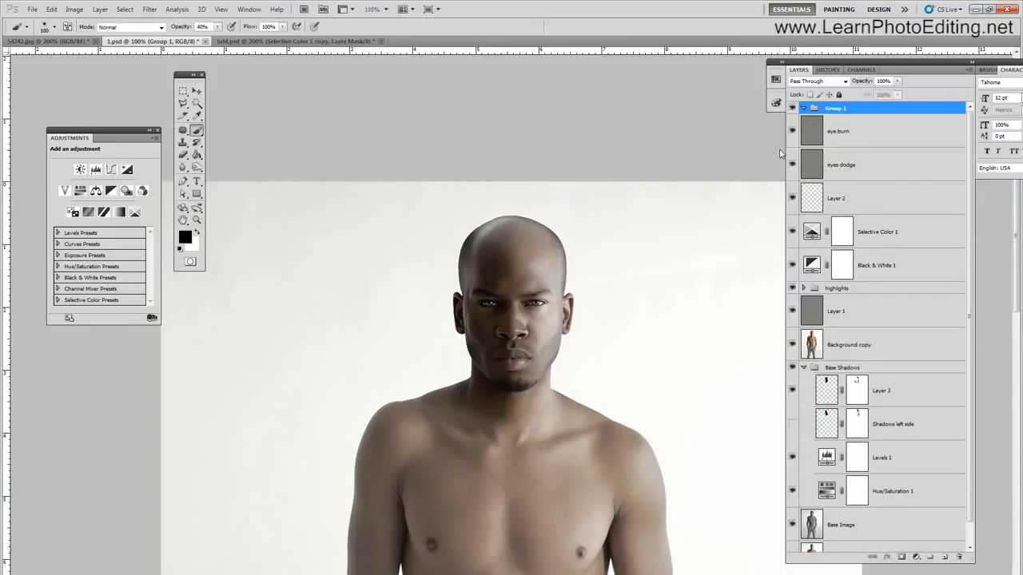
{"action": "double_click", "coordinate": [835, 112]}
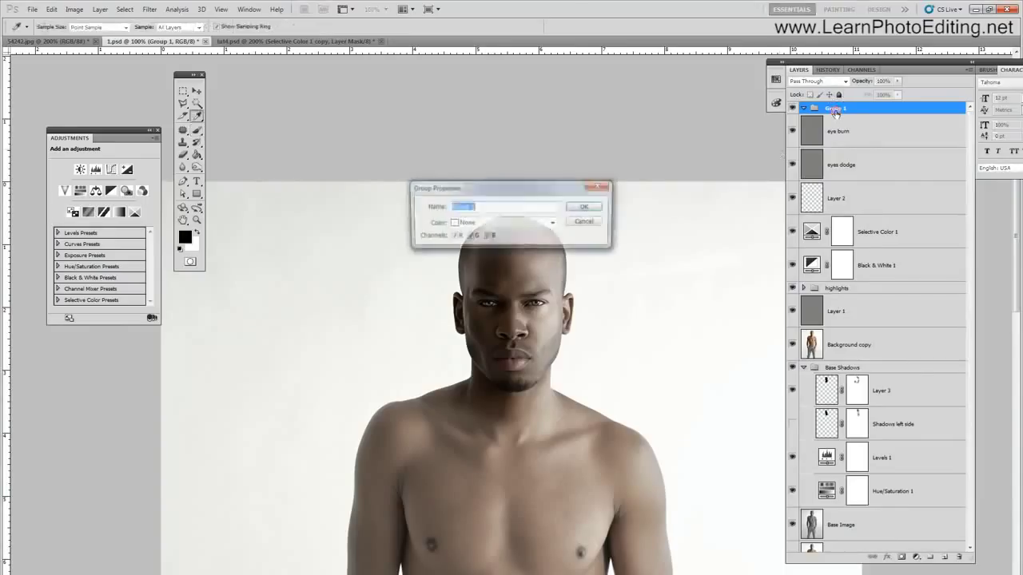
{"action": "type", "text": "ey"}
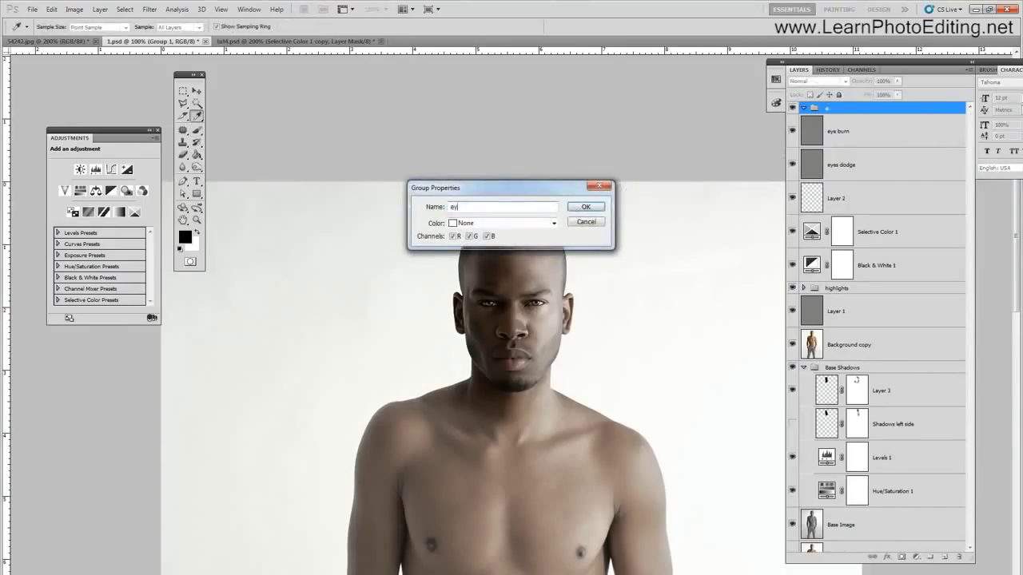
{"action": "type", "text": "es"}
{"action": "key", "text": "Return"}
{"action": "key", "text": "b"}
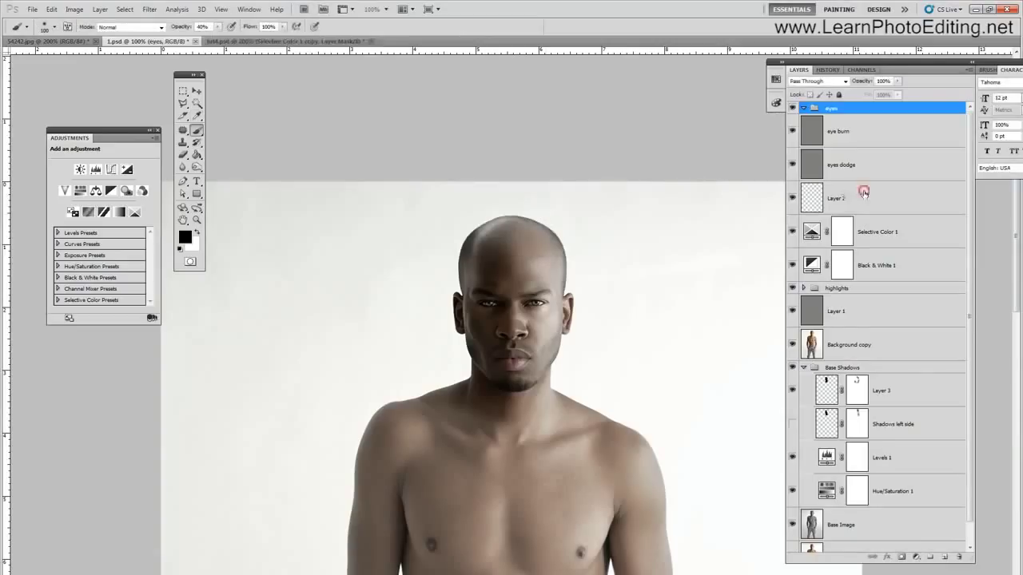
Move Layer 2, eyes dodge and eye burn into the eyes group and collapse the group.
{"action": "left_click", "coordinate": [863, 196]}
{"action": "left_click", "coordinate": [863, 145], "text": "shift"}
{"action": "left_click_drag", "start_coordinate": [863, 144], "coordinate": [831, 110]}
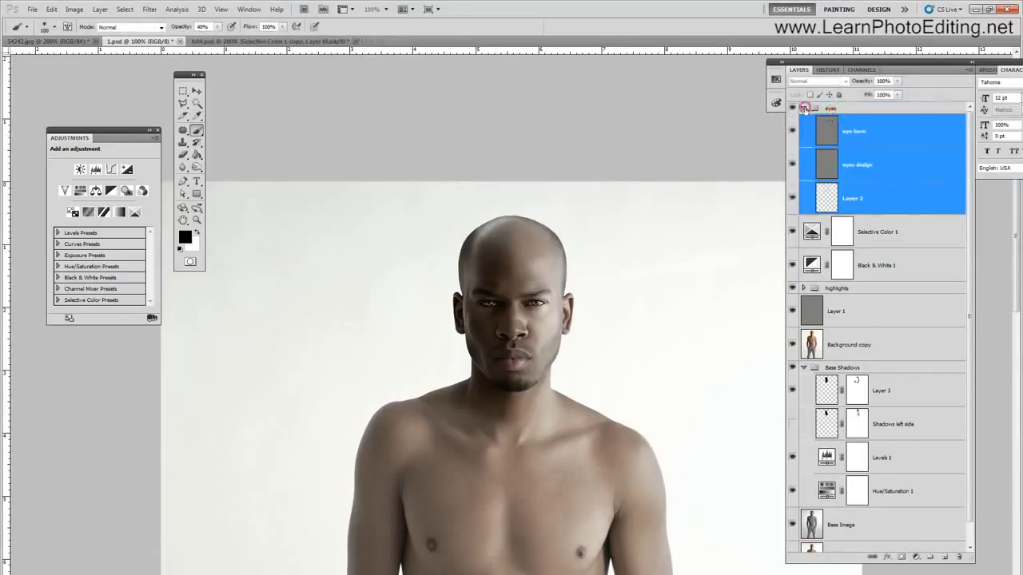
{"action": "left_click", "coordinate": [804, 109]}
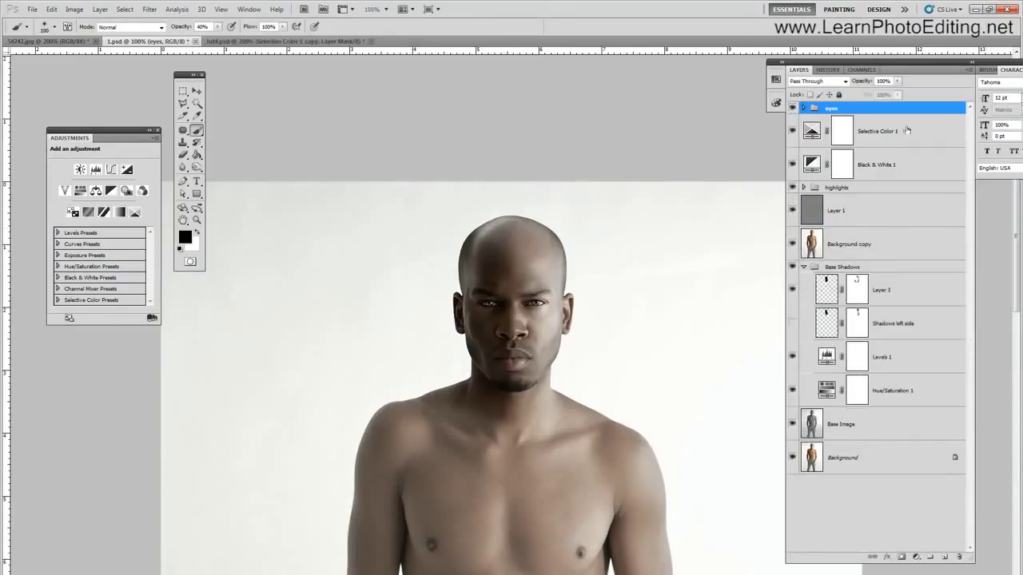
Duplicate all layers and groups from Background up to eyes, and merge the copies into a single layer.
{"action": "left_click", "coordinate": [104, 11]}
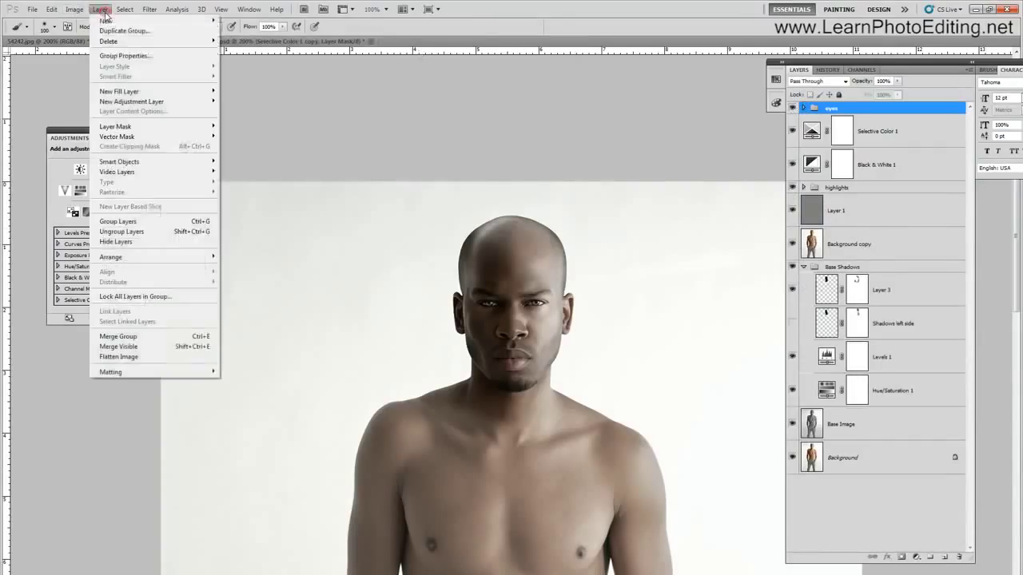
{"action": "key", "text": "Escape"}
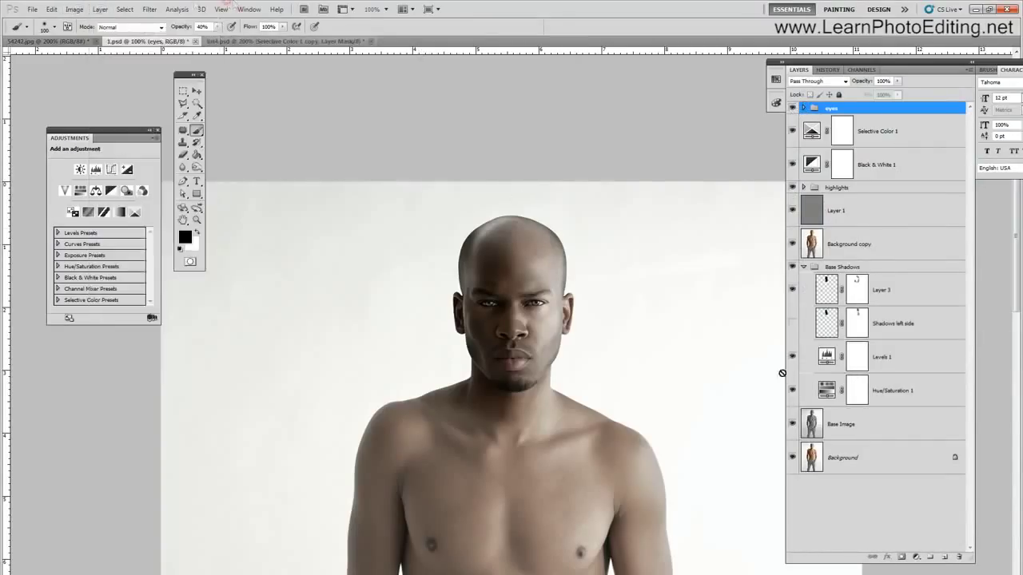
{"action": "left_click", "coordinate": [863, 462]}
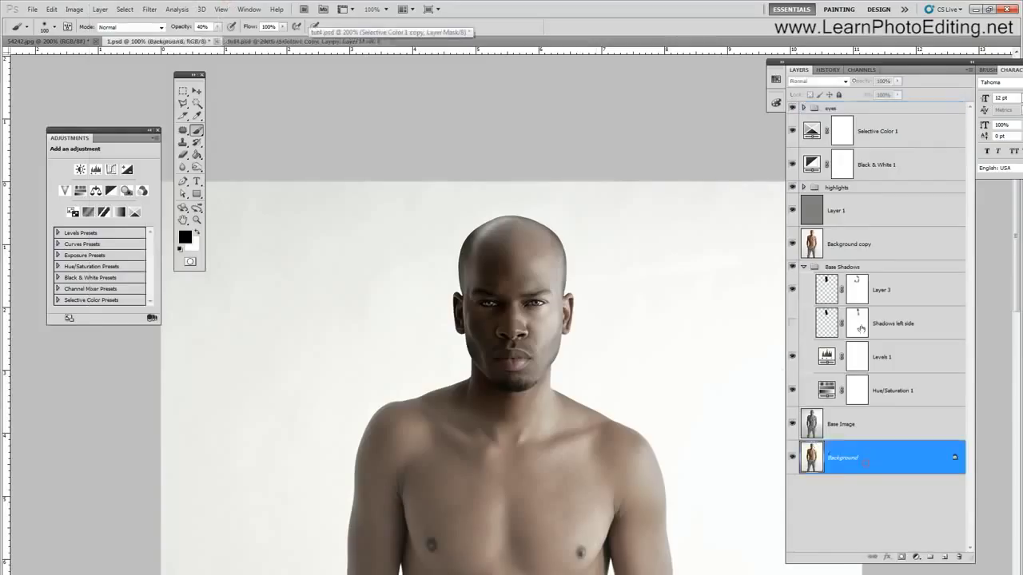
{"action": "left_click", "coordinate": [884, 111], "text": "shift"}
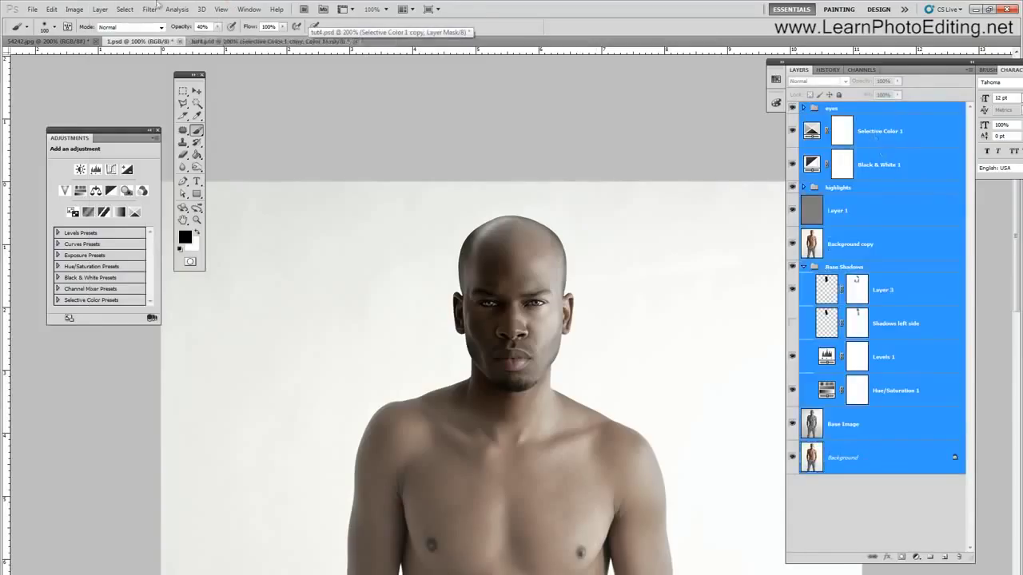
{"action": "left_click", "coordinate": [100, 9]}
{"action": "left_click", "coordinate": [120, 36]}
{"action": "left_click", "coordinate": [233, 136]}
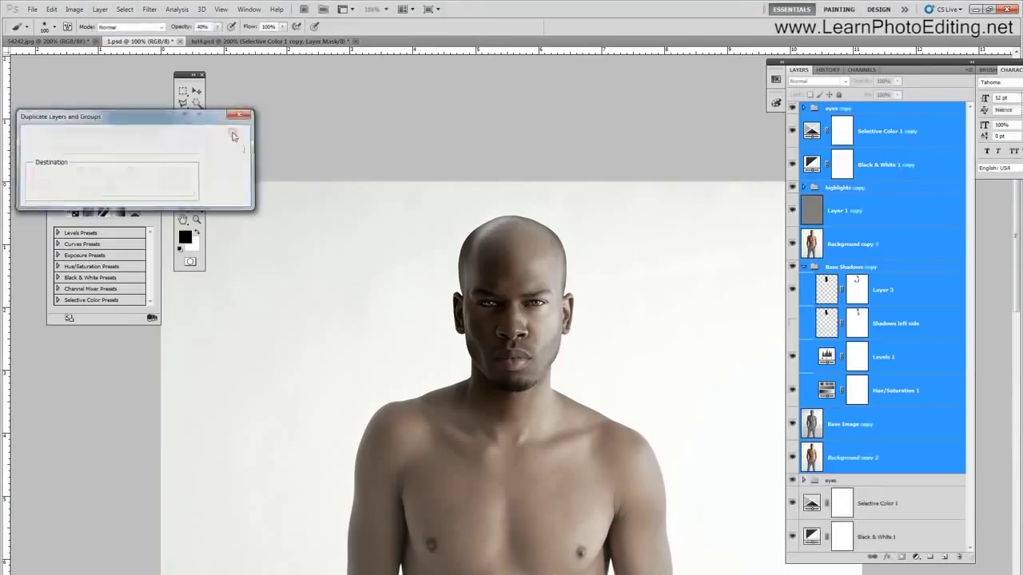
{"action": "left_click", "coordinate": [100, 9]}
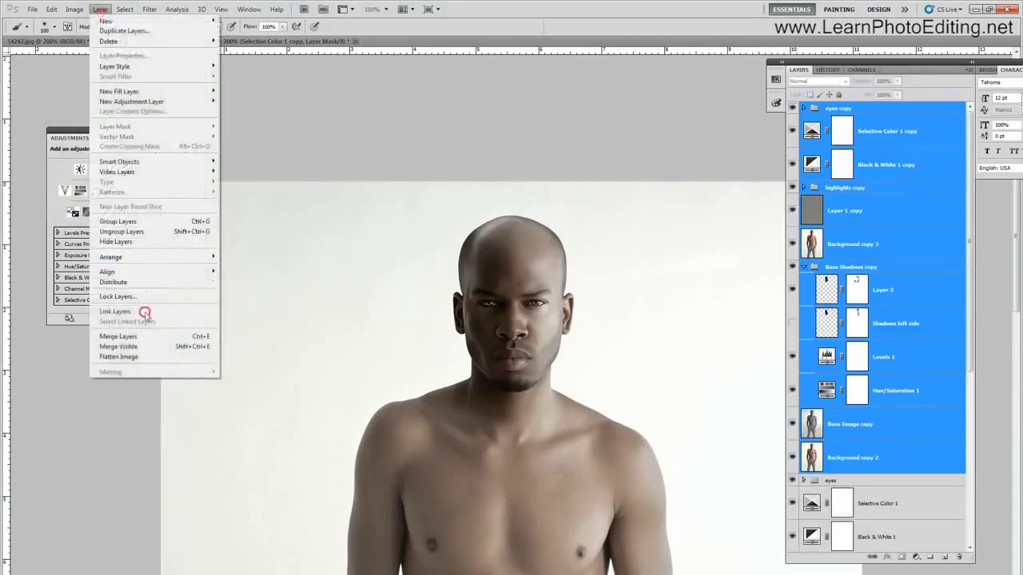
{"action": "left_click", "coordinate": [129, 336]}
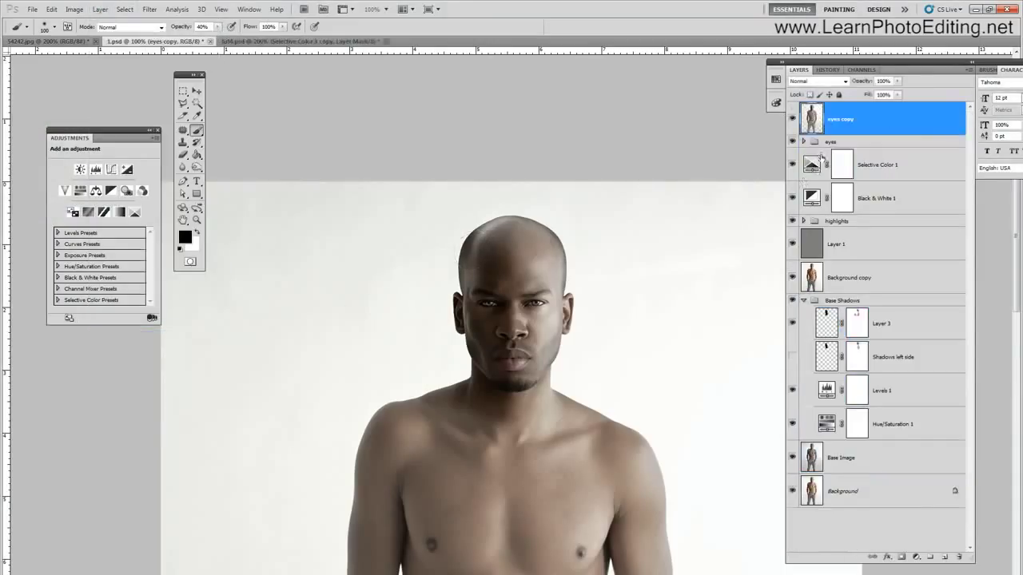
Duplicate the merged eyes copy layer as "eyes copy 2", hide that duplicate and make eyes copy the active layer.
{"action": "left_click", "coordinate": [793, 119]}
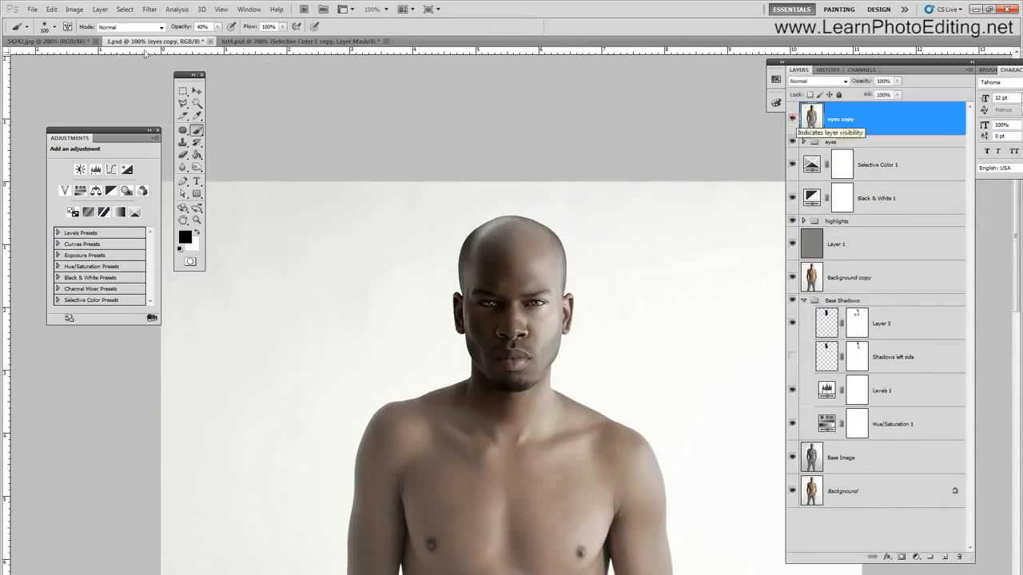
{"action": "left_click", "coordinate": [100, 9]}
{"action": "left_click", "coordinate": [105, 32]}
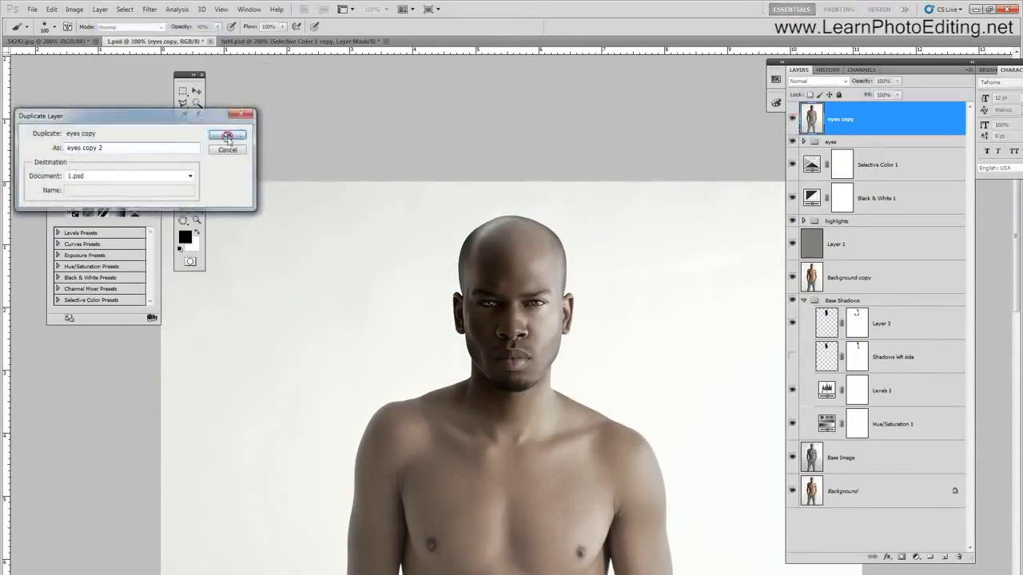
{"action": "left_click", "coordinate": [228, 135]}
{"action": "left_click", "coordinate": [792, 119]}
{"action": "left_click", "coordinate": [856, 159]}
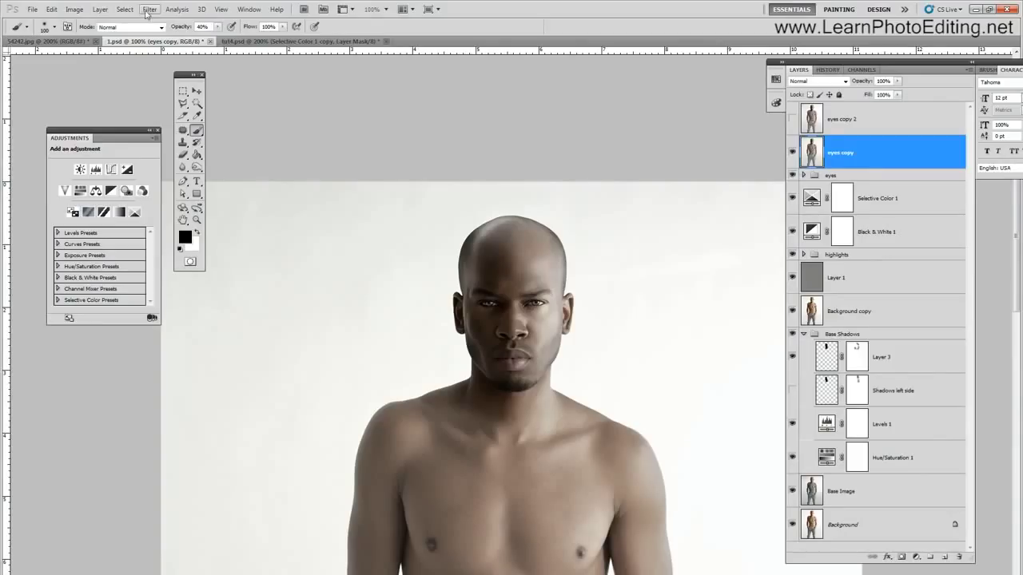
Invert the colors of the eyes copy layer and set its blend mode to Soft Light.
{"action": "left_click", "coordinate": [51, 10]}
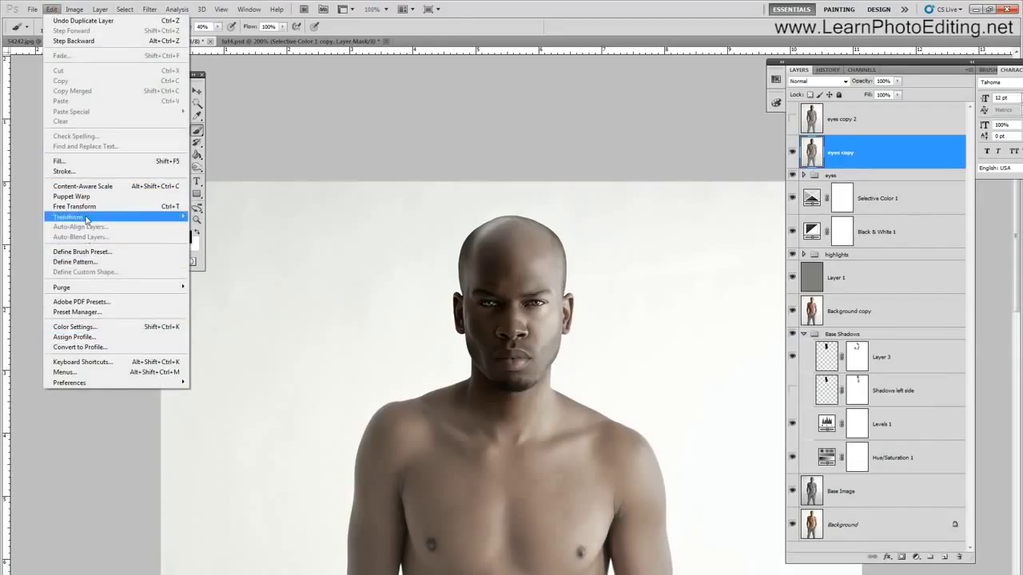
{"action": "mouse_move", "coordinate": [86, 219]}
{"action": "mouse_move", "coordinate": [74, 9]}
{"action": "mouse_move", "coordinate": [72, 37]}
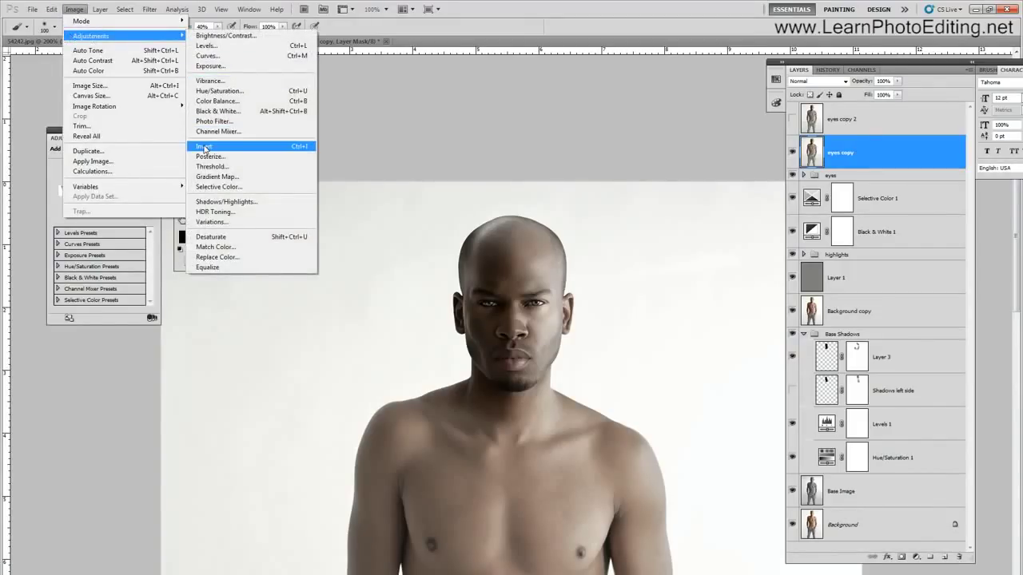
{"action": "left_click", "coordinate": [205, 147]}
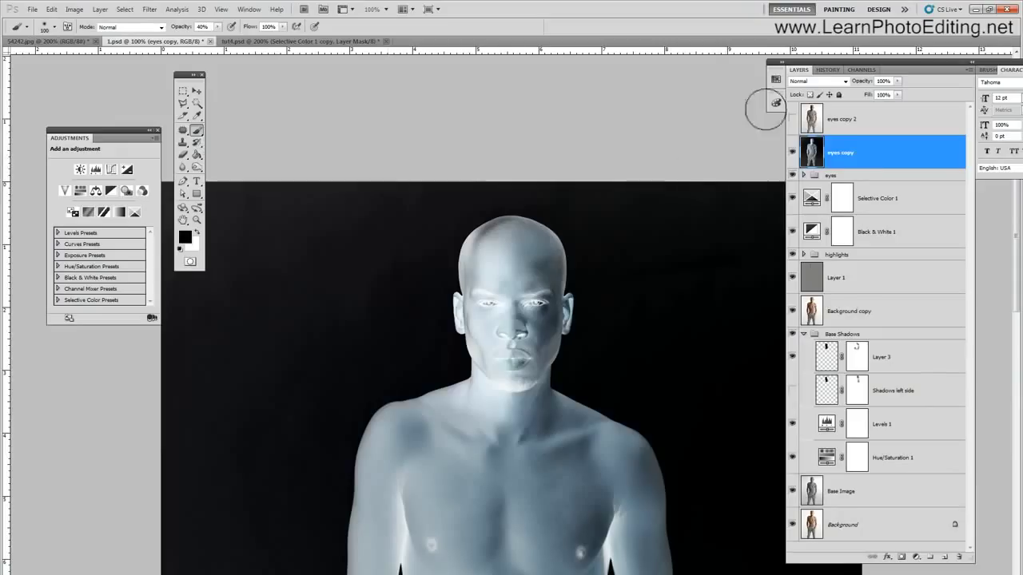
{"action": "left_click", "coordinate": [831, 81]}
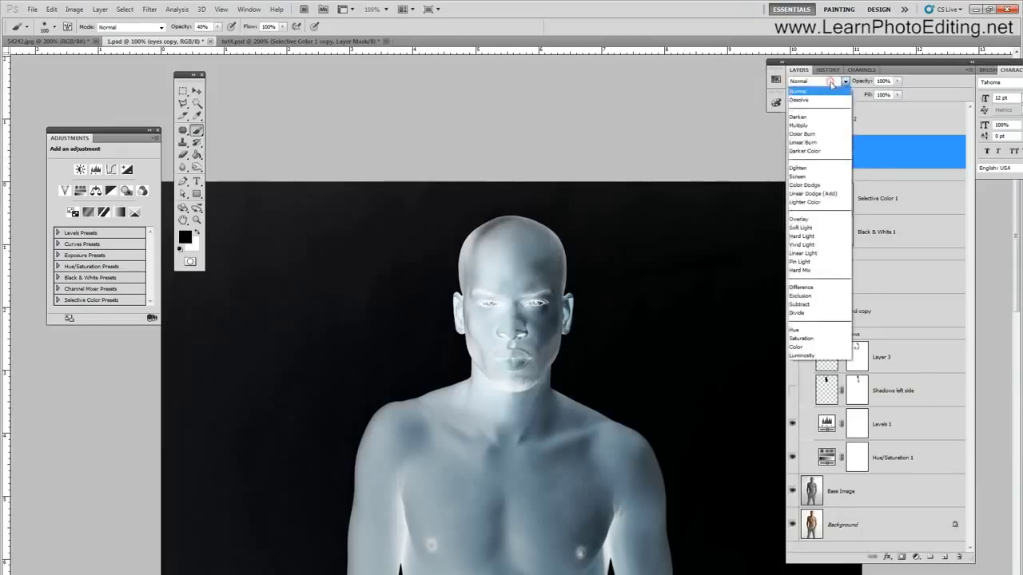
{"action": "left_click", "coordinate": [802, 229]}
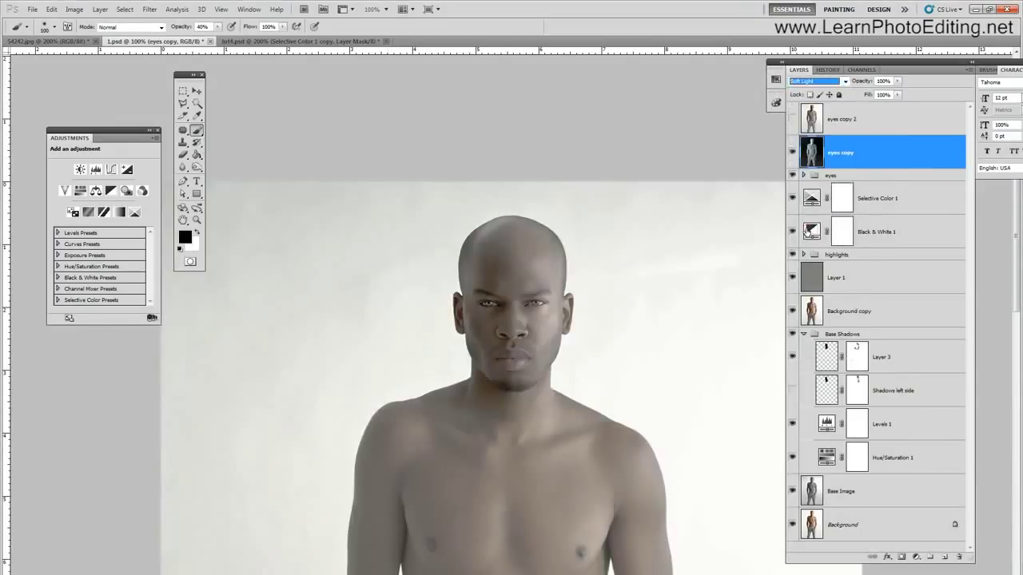
Open the High Pass filter for the eyes copy layer and move its dialog closer to the face.
{"action": "left_click", "coordinate": [150, 9]}
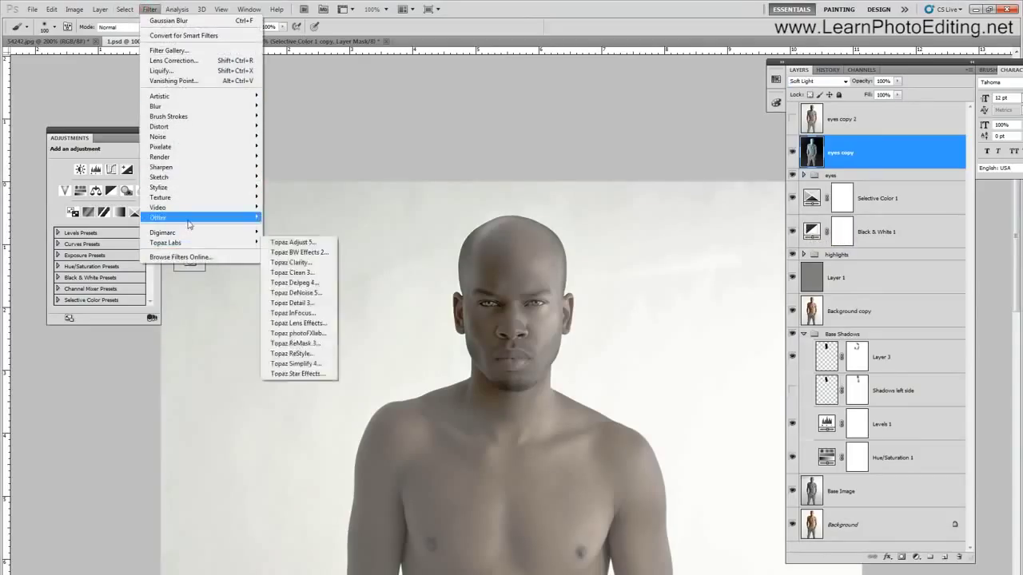
{"action": "mouse_move", "coordinate": [240, 218]}
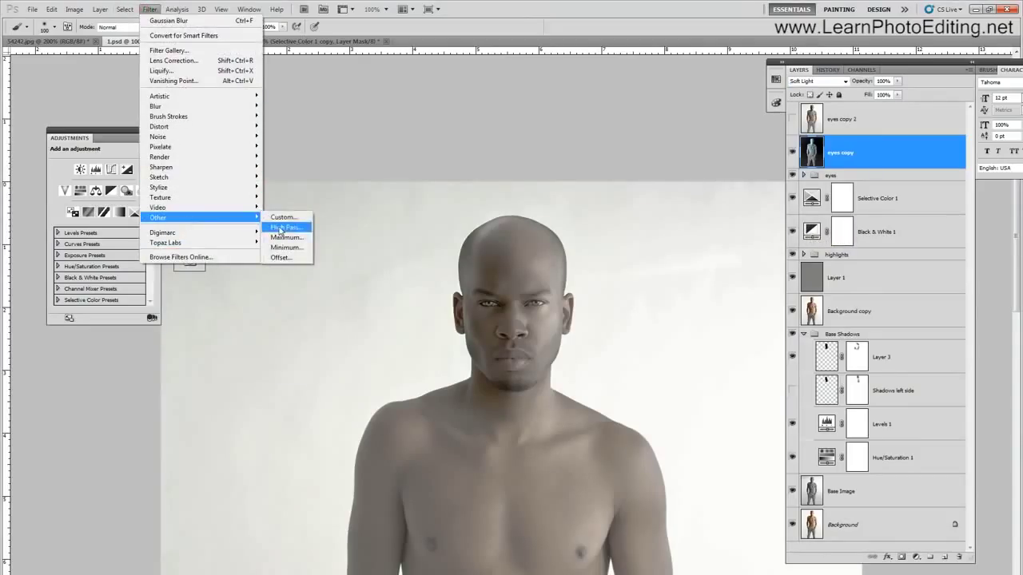
{"action": "left_click", "coordinate": [281, 228]}
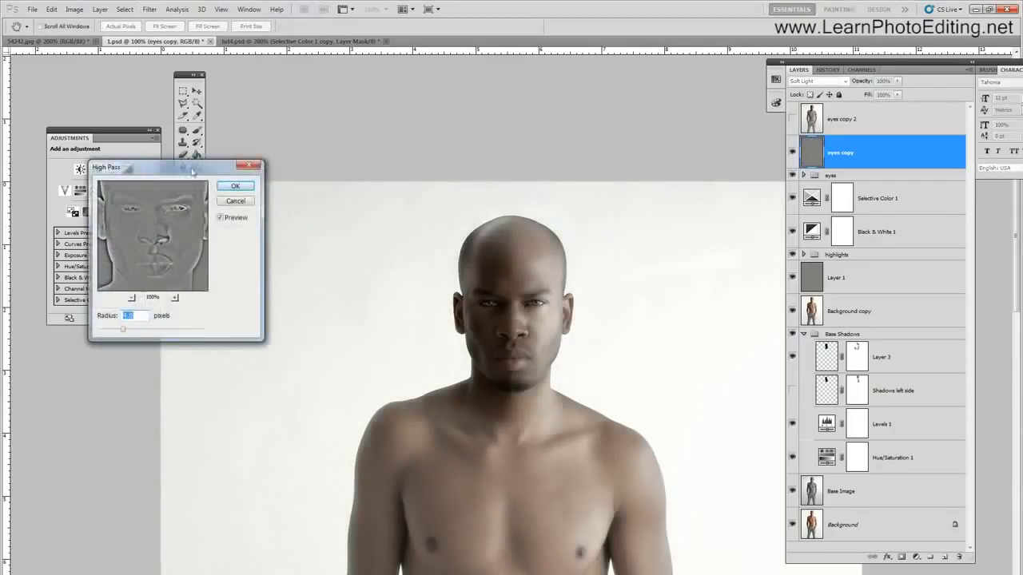
{"action": "left_click_drag", "start_coordinate": [192, 171], "coordinate": [320, 171]}
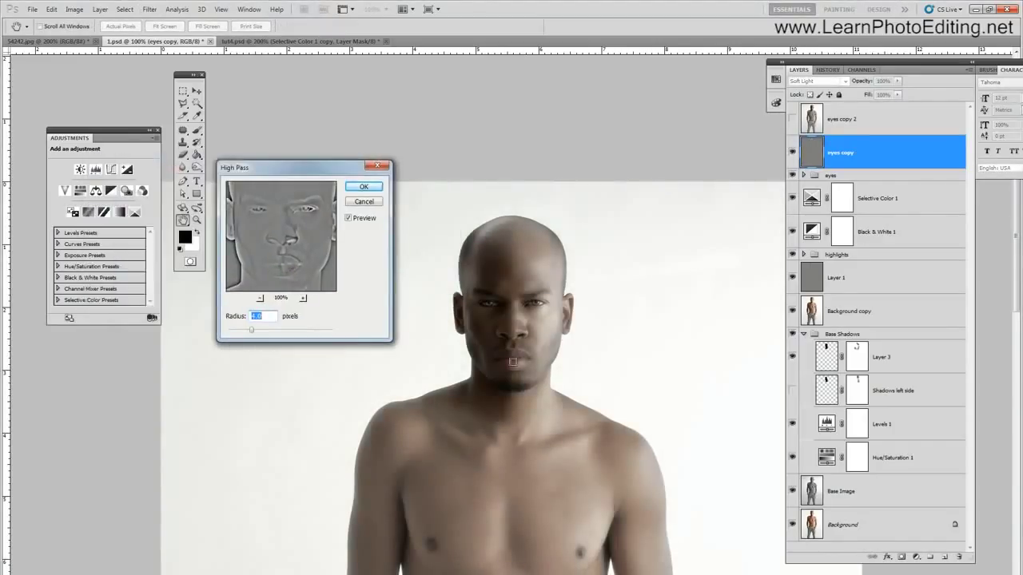
Preview High Pass radii of 8 and 2 pixels on the eyes copy layer.
{"action": "left_click", "coordinate": [252, 316]}
{"action": "left_click", "coordinate": [226, 317]}
{"action": "type", "text": "8"}
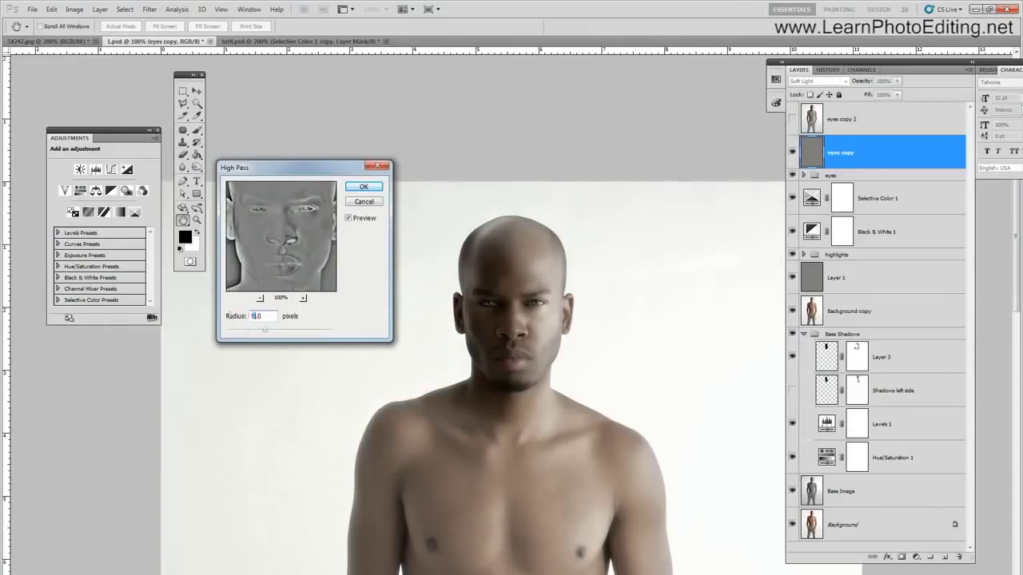
{"action": "left_click", "coordinate": [252, 316]}
{"action": "left_click_drag", "start_coordinate": [254, 317], "coordinate": [247, 316]}
{"action": "type", "text": "2"}
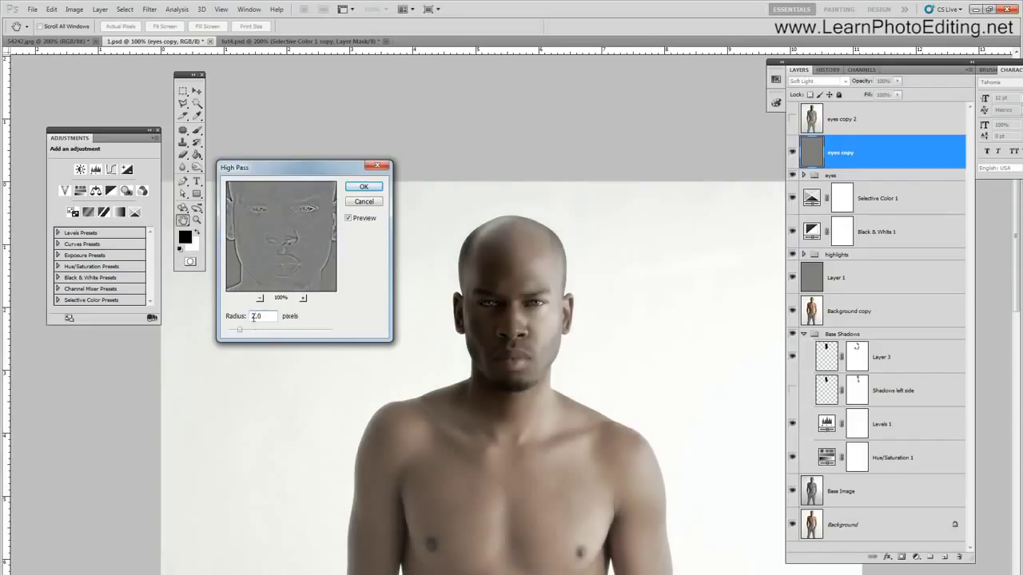
Set the High Pass radius to 4 pixels and apply the filter to eyes copy.
{"action": "left_click_drag", "start_coordinate": [255, 317], "coordinate": [173, 316]}
{"action": "type", "text": "4"}
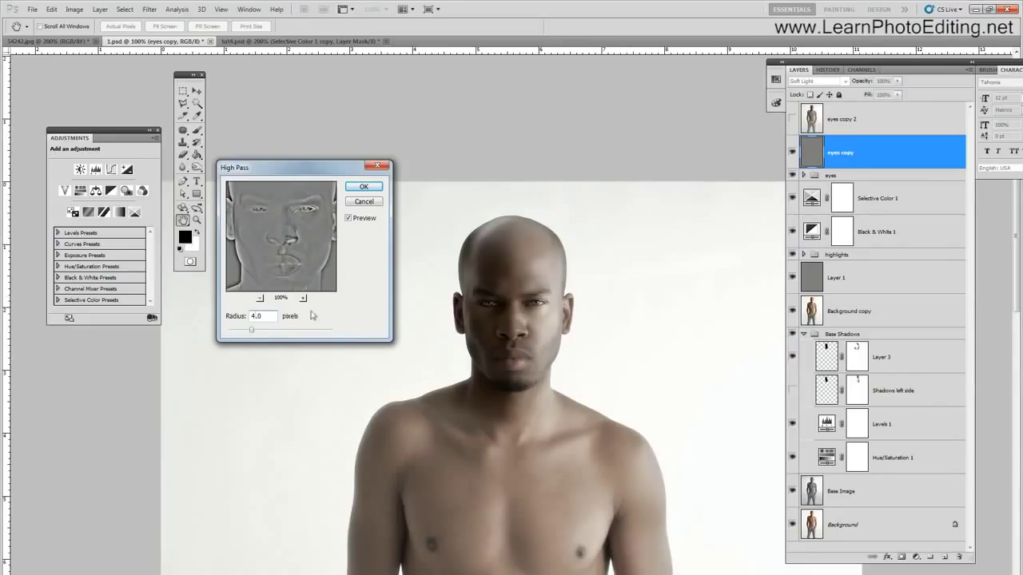
{"action": "left_click", "coordinate": [362, 188]}
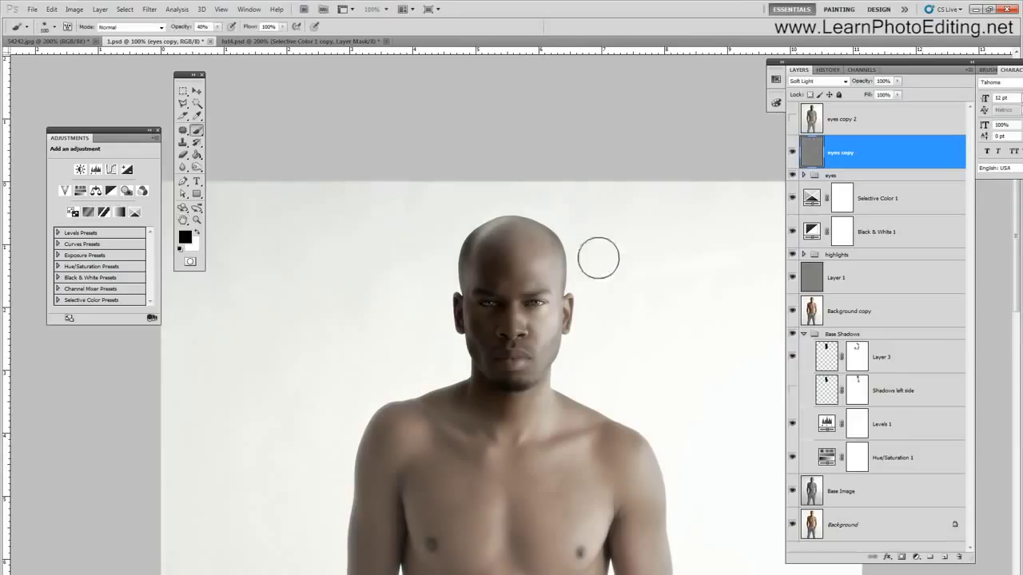
Add a layer mask to the eyes copy layer and set the Brush tool to 20 px at 100% opacity.
{"action": "left_click", "coordinate": [792, 152]}
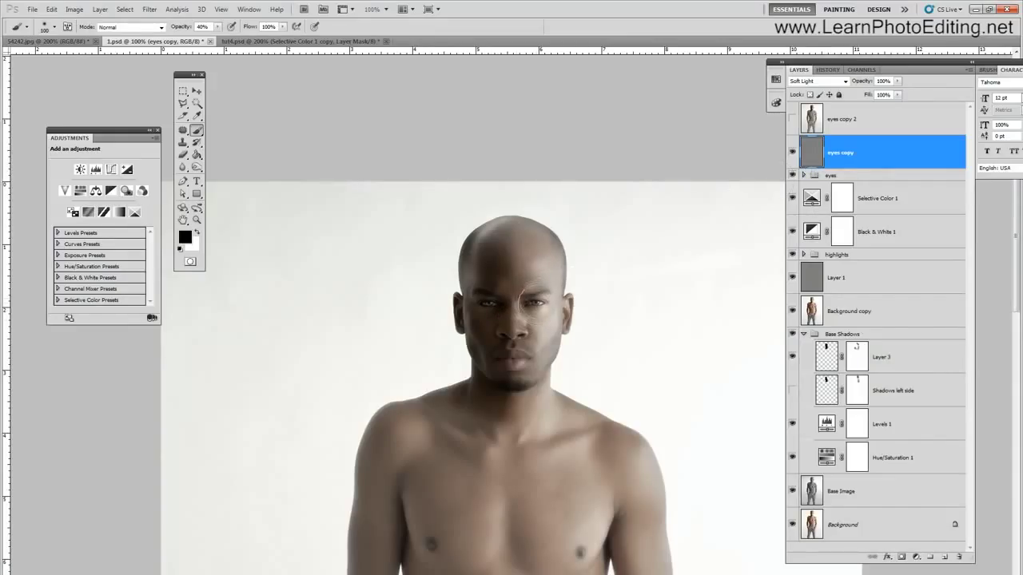
{"action": "left_click", "coordinate": [901, 557]}
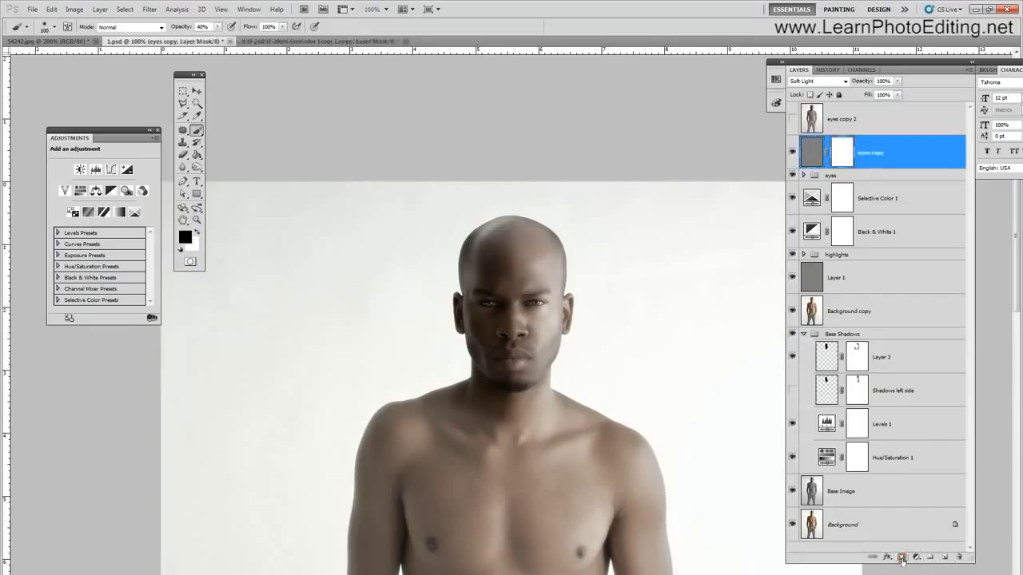
{"action": "left_click", "coordinate": [197, 90]}
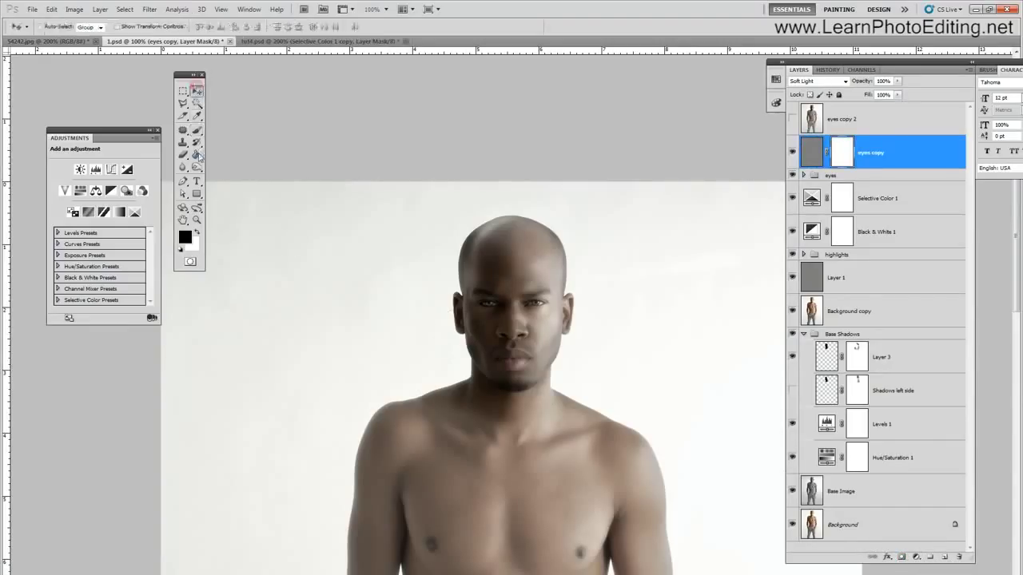
{"action": "left_click", "coordinate": [198, 132]}
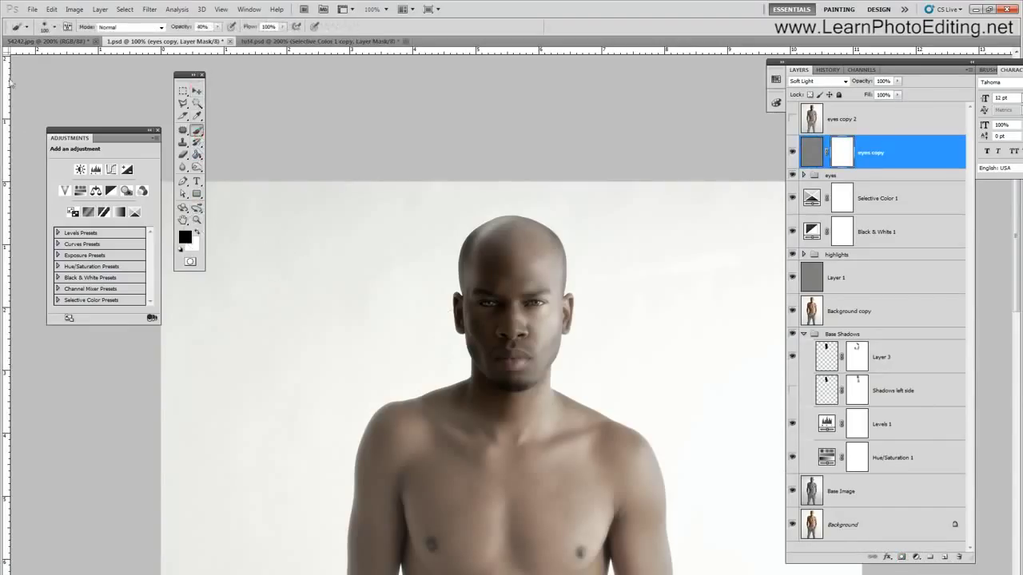
{"action": "left_click", "coordinate": [55, 27]}
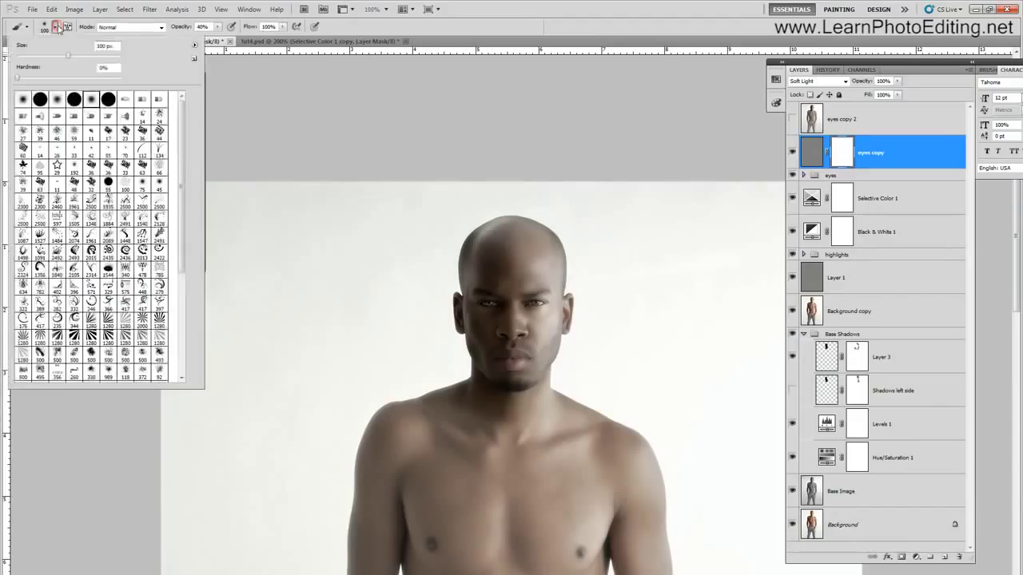
{"action": "left_click", "coordinate": [103, 46]}
{"action": "type", "text": "2"}
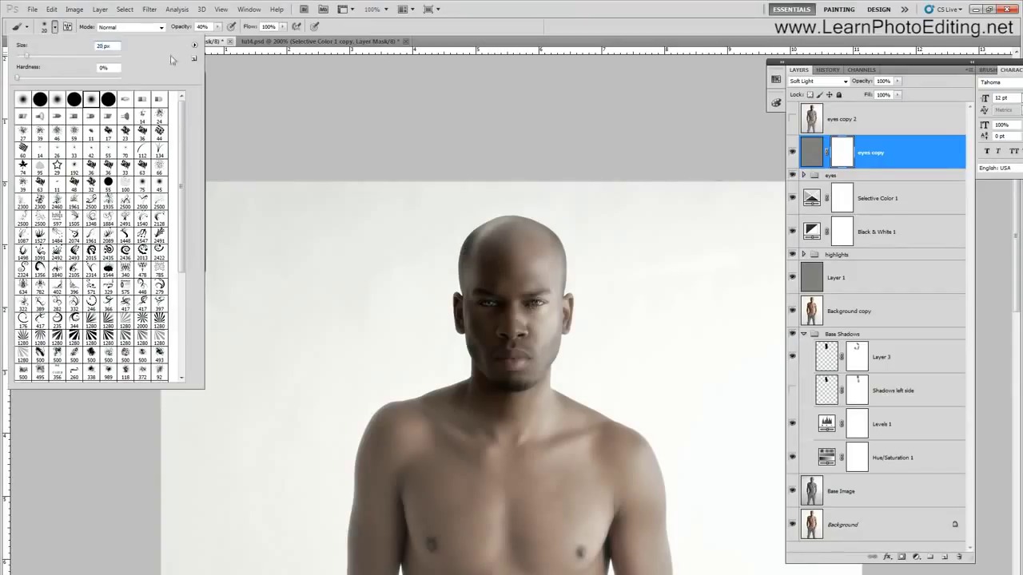
{"action": "left_click_drag", "start_coordinate": [205, 25], "coordinate": [162, 27]}
{"action": "type", "text": "100"}
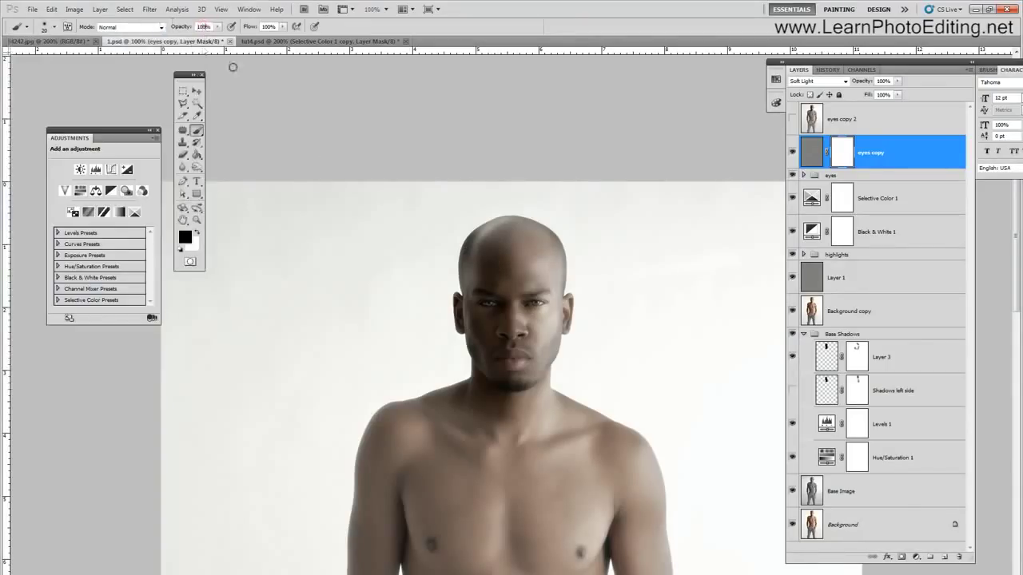
At 200% view, paint black on the eyes copy mask over both eyes and eyebrows to restore their sharpness.
{"action": "left_click", "coordinate": [222, 10]}
{"action": "left_click", "coordinate": [231, 84]}
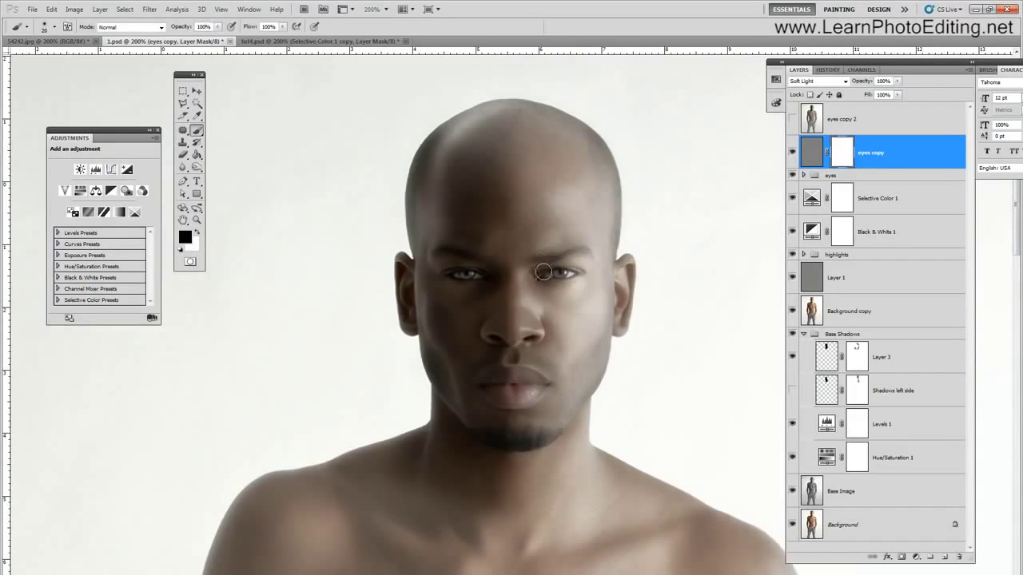
{"action": "mouse_move", "coordinate": [553, 276]}
{"action": "left_mouse_down"}
{"action": "mouse_move", "coordinate": [568, 273]}
{"action": "mouse_move", "coordinate": [543, 280]}
{"action": "mouse_move", "coordinate": [541, 259]}
{"action": "mouse_move", "coordinate": [560, 254]}
{"action": "left_mouse_up"}
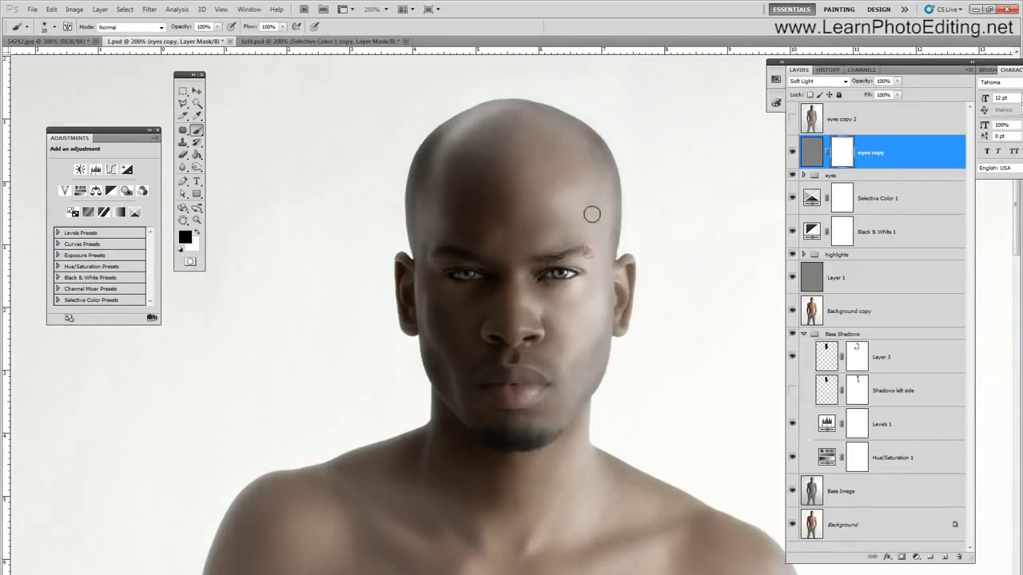
{"action": "mouse_move", "coordinate": [477, 262]}
{"action": "left_mouse_down"}
{"action": "mouse_move", "coordinate": [436, 254]}
{"action": "mouse_move", "coordinate": [471, 256]}
{"action": "mouse_move", "coordinate": [450, 267]}
{"action": "mouse_move", "coordinate": [434, 242]}
{"action": "left_mouse_up"}
{"action": "left_click_drag", "start_coordinate": [478, 276], "coordinate": [461, 269]}
Continue painting black on the eyes copy mask over the base of the nose, the lips and the area between them.
{"action": "mouse_move", "coordinate": [497, 338]}
{"action": "left_mouse_down"}
{"action": "mouse_move", "coordinate": [523, 373]}
{"action": "mouse_move", "coordinate": [533, 338]}
{"action": "left_mouse_up"}
{"action": "mouse_move", "coordinate": [486, 372]}
{"action": "left_mouse_down"}
{"action": "mouse_move", "coordinate": [540, 379]}
{"action": "mouse_move", "coordinate": [518, 399]}
{"action": "mouse_move", "coordinate": [496, 396]}
{"action": "left_mouse_up"}
{"action": "left_click_drag", "start_coordinate": [509, 359], "coordinate": [517, 358]}
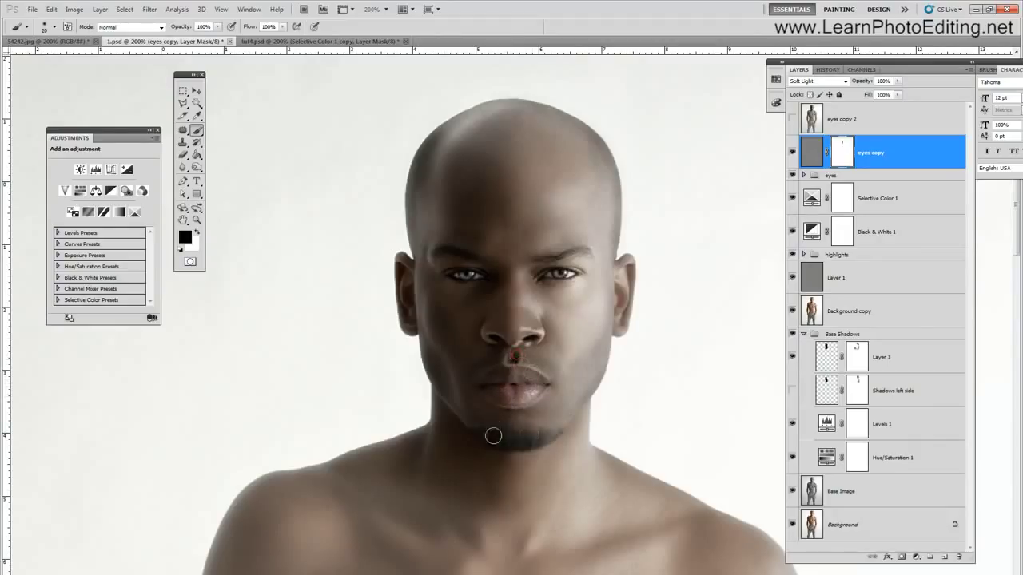
Paint black on the eyes copy mask over the chin beard, the shadowed jawline and the adjacent ear to restore their sharpness.
{"action": "mouse_move", "coordinate": [493, 436]}
{"action": "left_mouse_down"}
{"action": "mouse_move", "coordinate": [548, 436]}
{"action": "mouse_move", "coordinate": [525, 438]}
{"action": "left_mouse_up"}
{"action": "left_click", "coordinate": [467, 423]}
{"action": "left_click", "coordinate": [407, 326]}
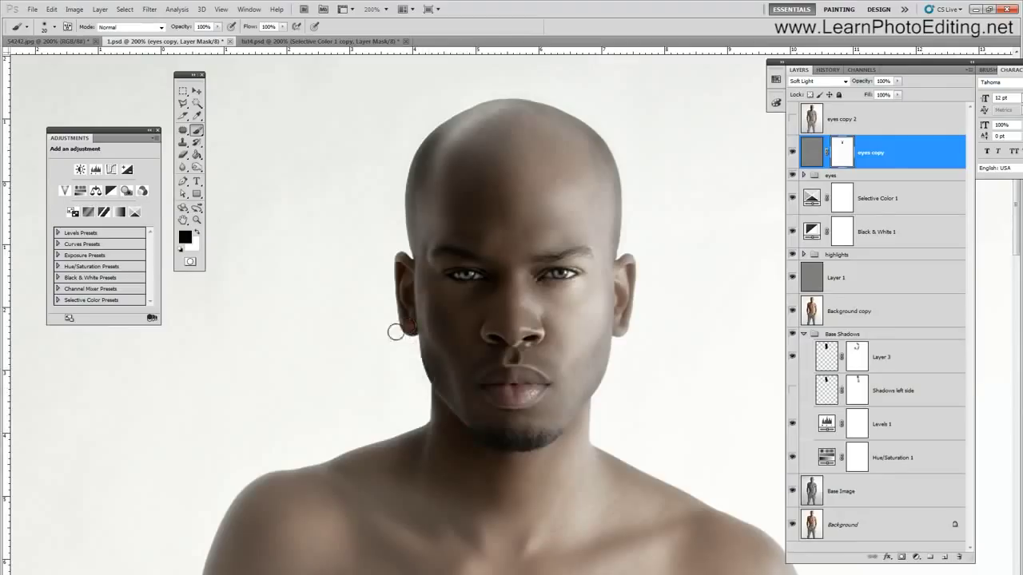
{"action": "left_click", "coordinate": [401, 326]}
{"action": "left_click", "coordinate": [403, 304]}
{"action": "left_click_drag", "start_coordinate": [403, 279], "coordinate": [399, 250]}
{"action": "mouse_move", "coordinate": [466, 428]}
{"action": "left_mouse_down"}
{"action": "mouse_move", "coordinate": [495, 450]}
{"action": "mouse_move", "coordinate": [533, 452]}
{"action": "left_mouse_up"}
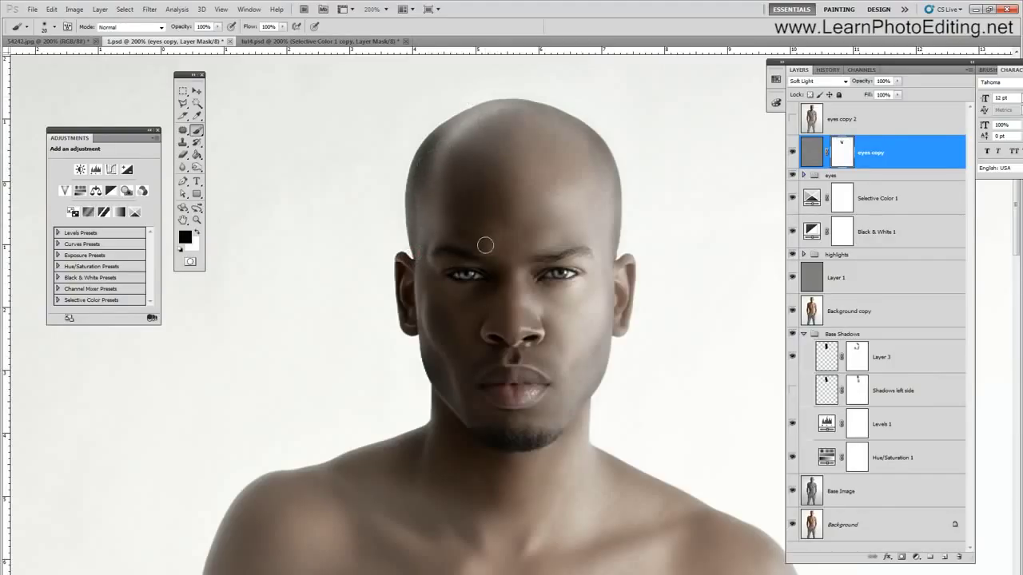
Revert the last two brush strokes on the eyes copy mask and set the brush opacity to 60%.
{"action": "left_click", "coordinate": [828, 70]}
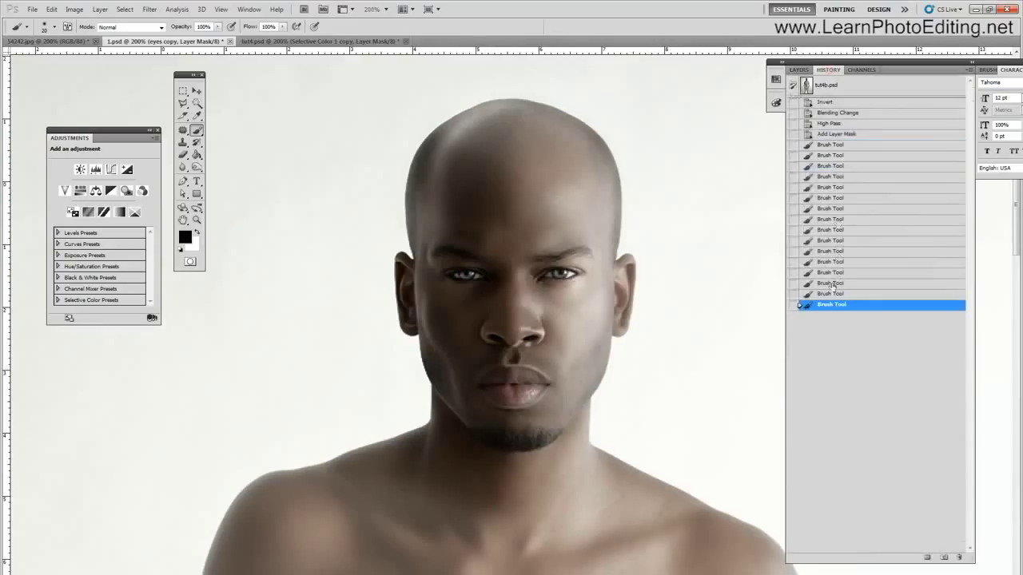
{"action": "left_click", "coordinate": [829, 294]}
{"action": "left_click", "coordinate": [829, 283]}
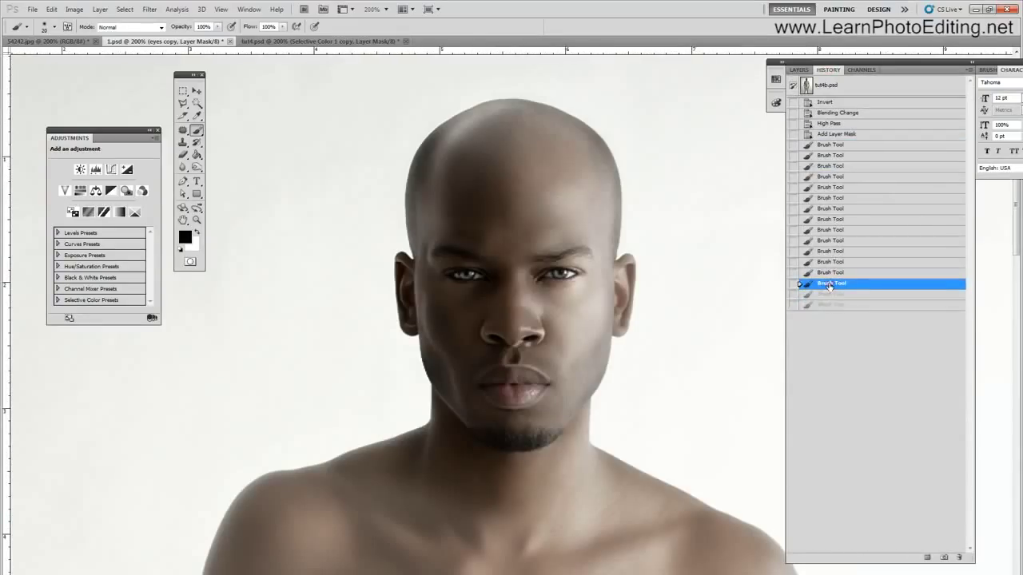
{"action": "left_click", "coordinate": [832, 295]}
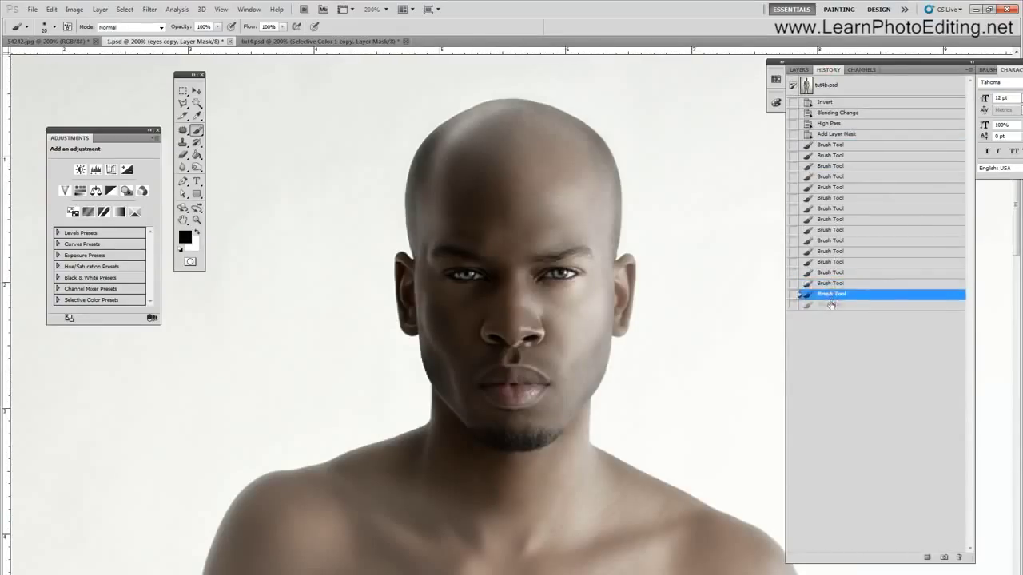
{"action": "left_click", "coordinate": [831, 285]}
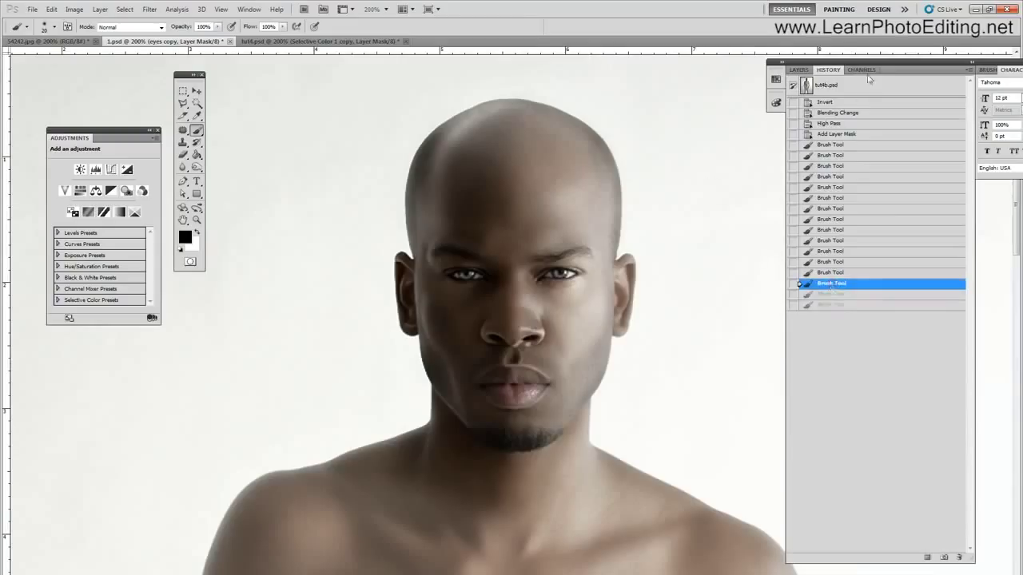
{"action": "left_click", "coordinate": [798, 70]}
{"action": "key", "text": "3"}
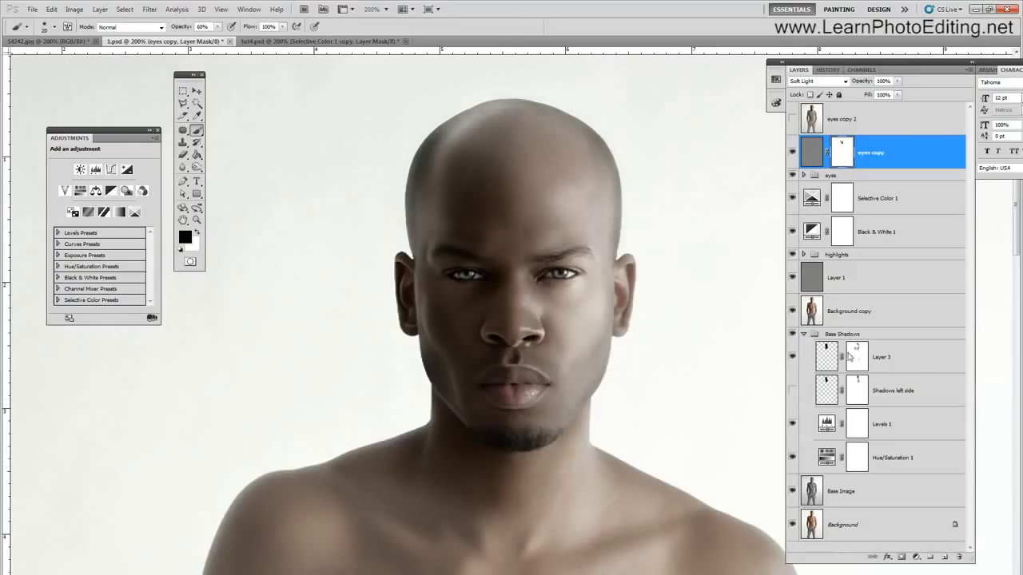
Load the eyes copy mask as a selection to examine the painted areas and clear the selection.
{"action": "left_click", "coordinate": [841, 153], "text": "ctrl"}
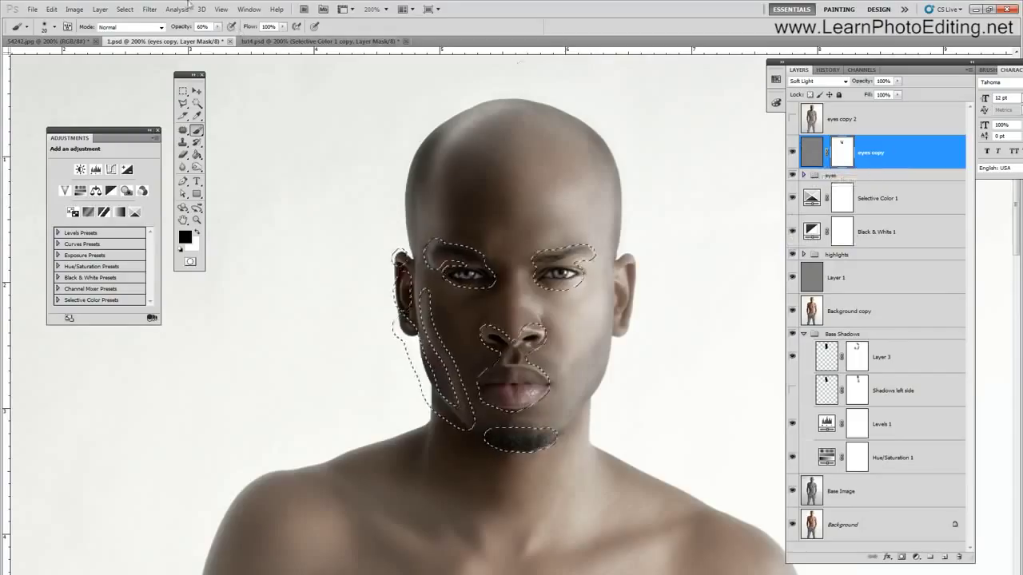
{"action": "left_click", "coordinate": [126, 9]}
{"action": "left_click", "coordinate": [144, 29]}
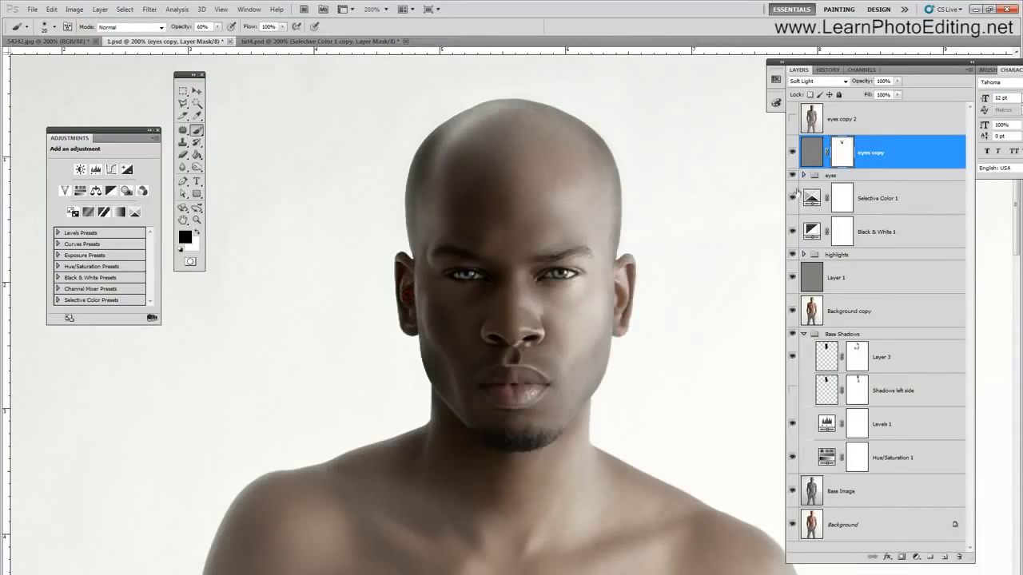
Select the eyes copy 2 layer and make it visible.
{"action": "left_click", "coordinate": [809, 120]}
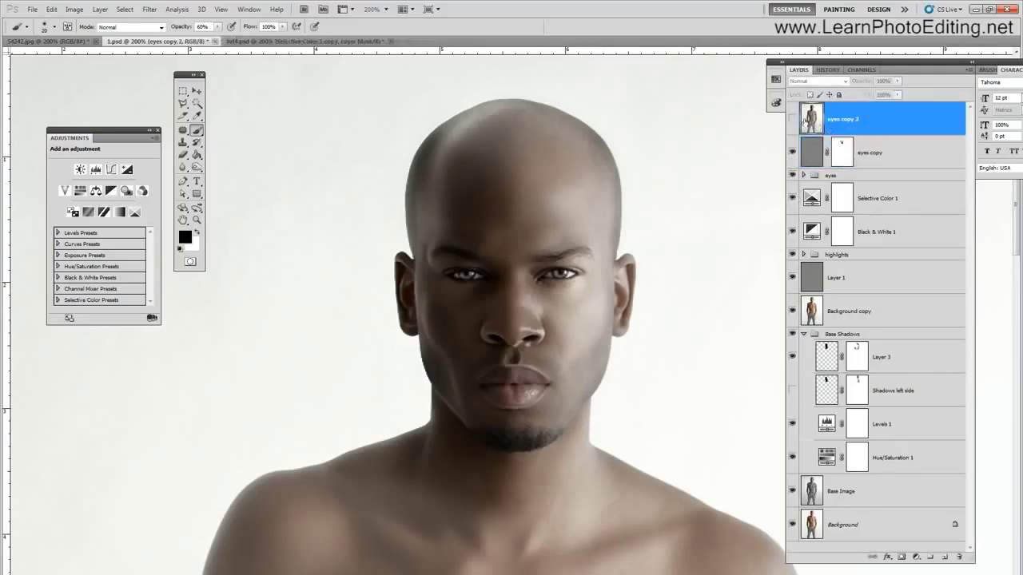
{"action": "left_click", "coordinate": [792, 119]}
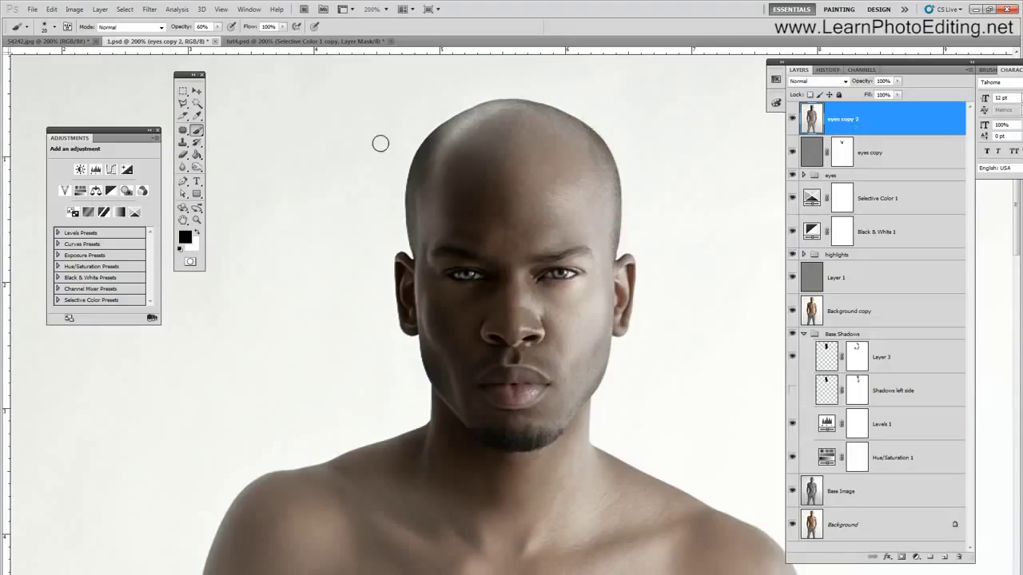
{"action": "left_click", "coordinate": [151, 11]}
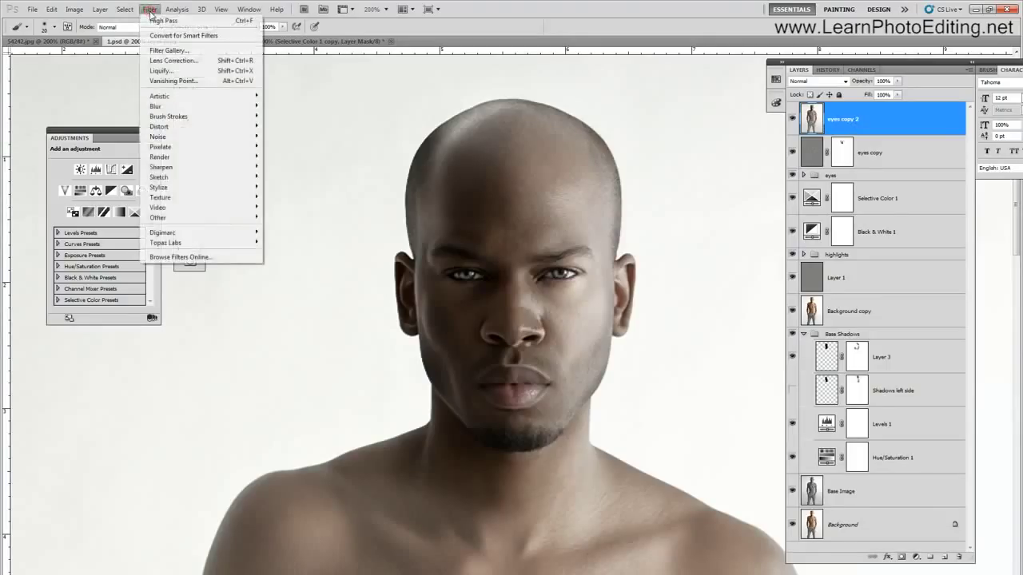
{"action": "mouse_move", "coordinate": [174, 218]}
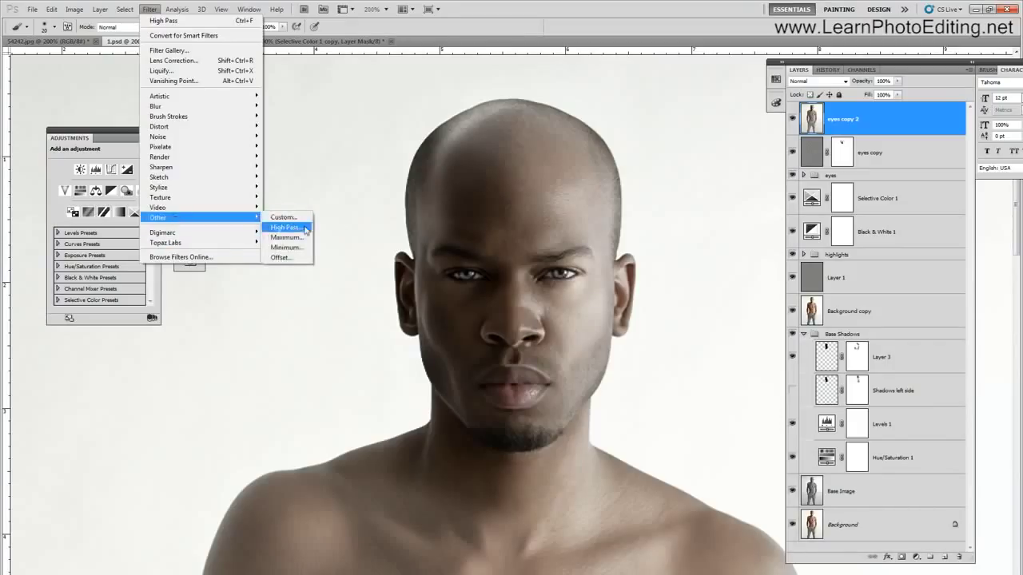
{"action": "left_click", "coordinate": [287, 227]}
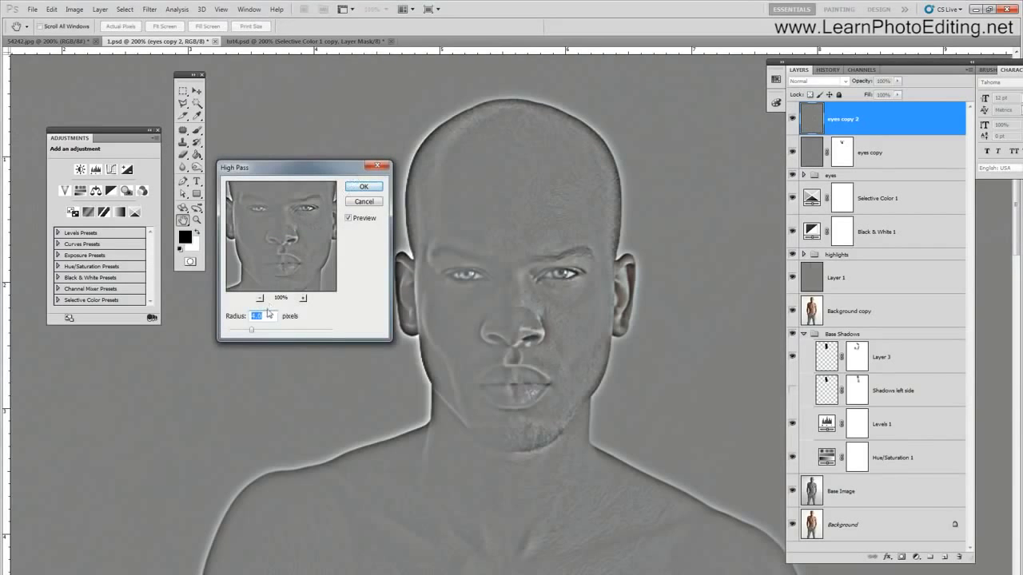
{"action": "left_click", "coordinate": [360, 203]}
Set the eyes copy 2 layer's blend mode to Linear Light and apply a High Pass filter with a 0.3 pixel radius.
{"action": "left_click", "coordinate": [817, 80]}
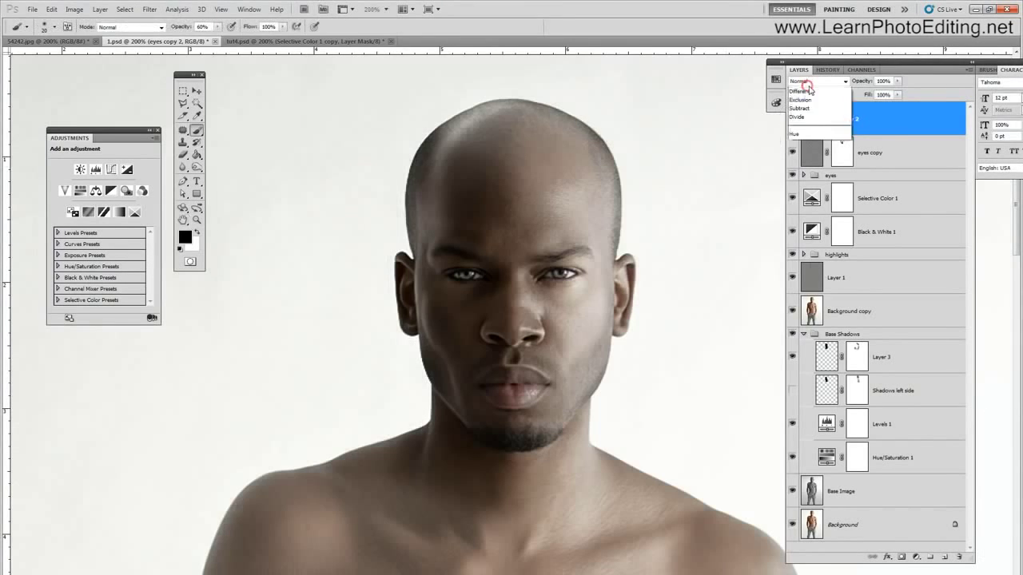
{"action": "left_click", "coordinate": [814, 252]}
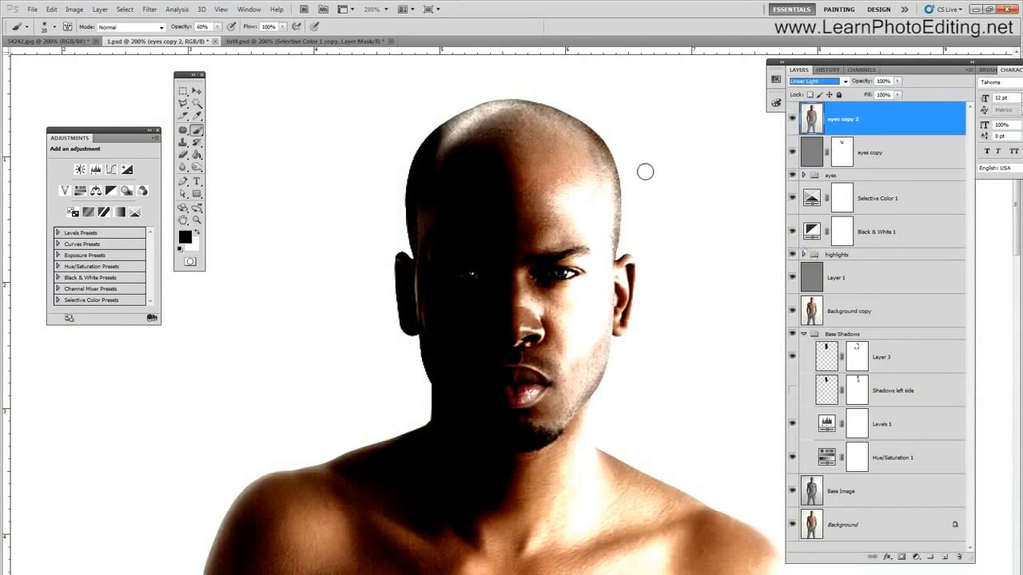
{"action": "left_click", "coordinate": [150, 9]}
{"action": "mouse_move", "coordinate": [230, 220]}
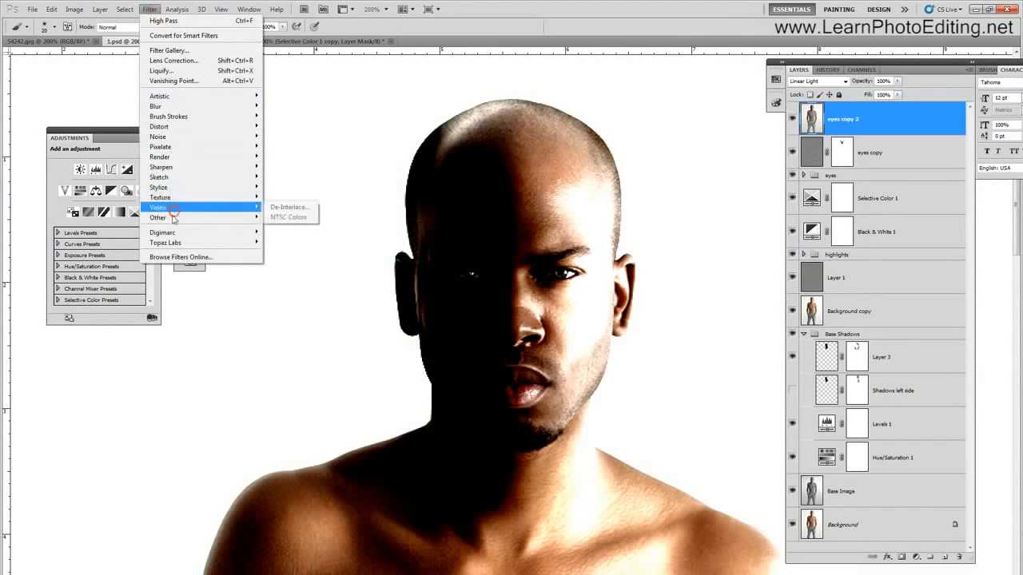
{"action": "left_click", "coordinate": [284, 227]}
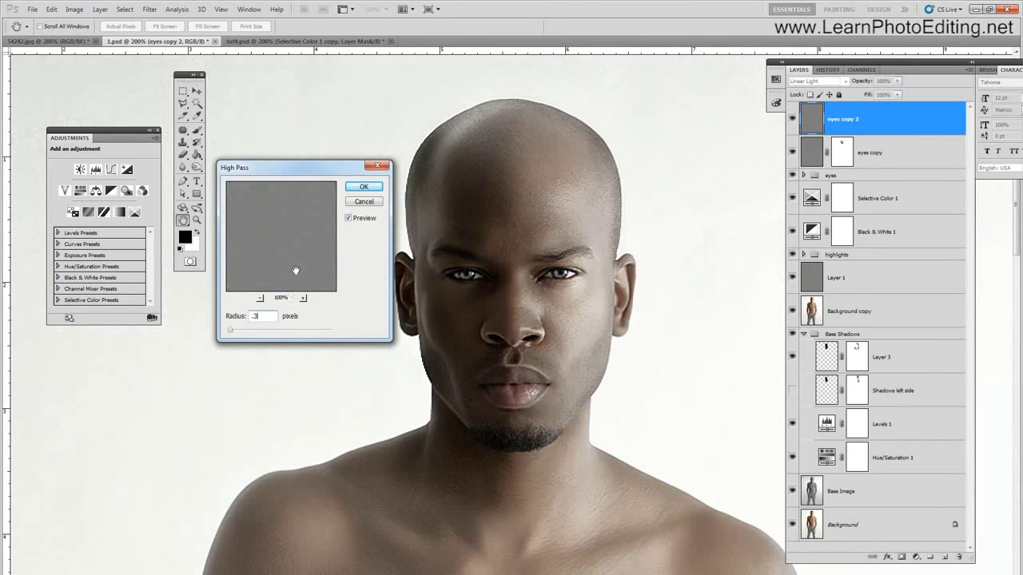
{"action": "left_click", "coordinate": [364, 186]}
Lower the eyes copy 2 layer's opacity to 50% and add a layer mask to it.
{"action": "key", "text": "b"}
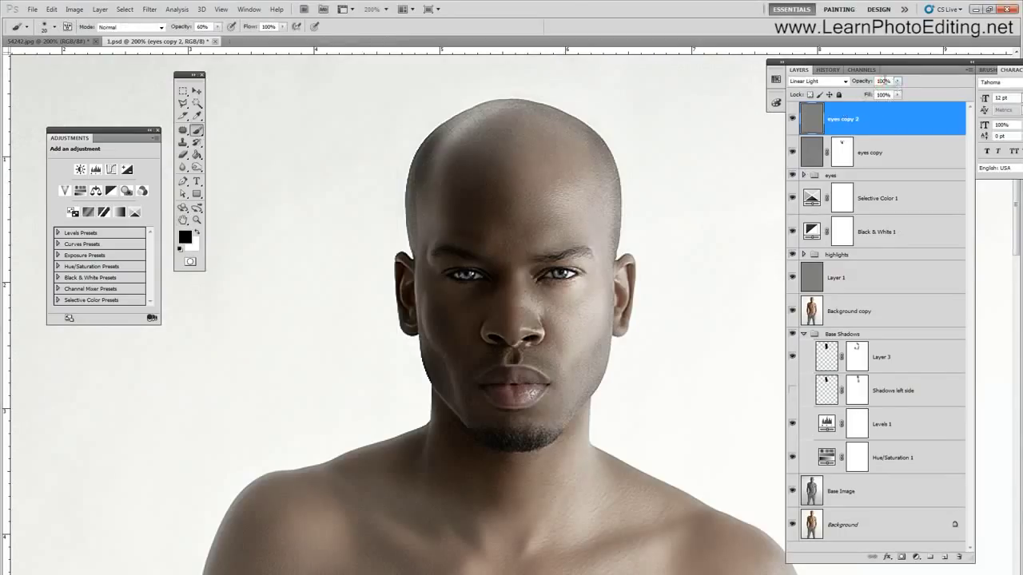
{"action": "left_click", "coordinate": [884, 80]}
{"action": "key", "text": "Return"}
{"action": "left_click", "coordinate": [902, 557]}
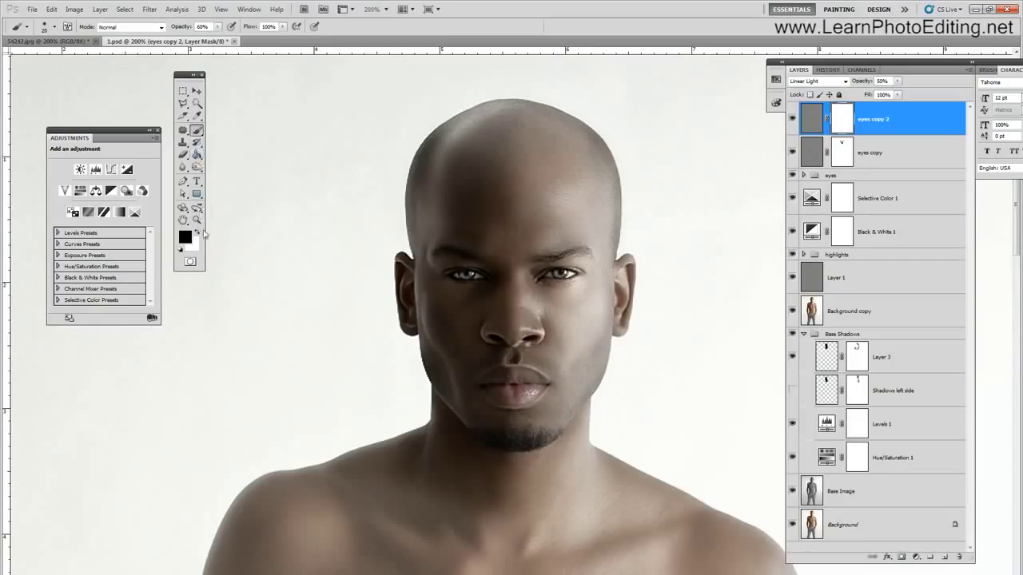
With a 50 px brush at 100% opacity, paint black on the eyes copy 2 mask over the brightly lit cheek beside the nose.
{"action": "left_click", "coordinate": [54, 27]}
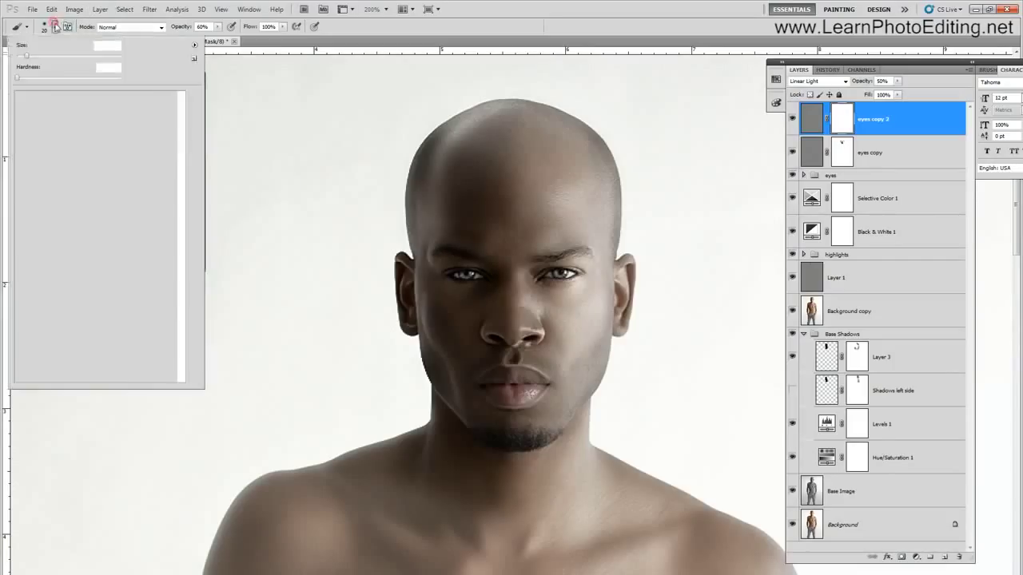
{"action": "left_click_drag", "start_coordinate": [103, 45], "coordinate": [40, 46]}
{"action": "type", "text": "50"}
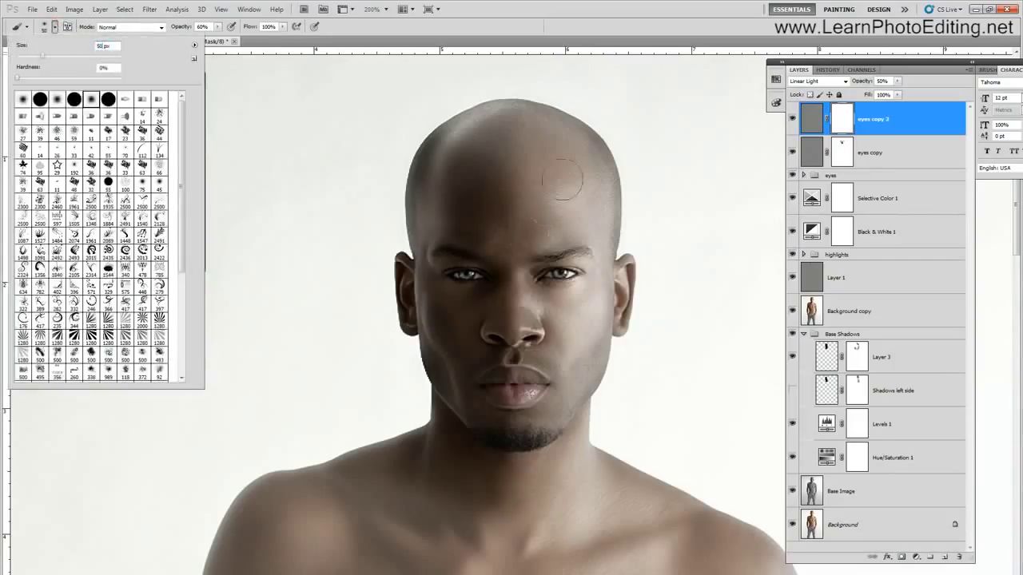
{"action": "left_click", "coordinate": [545, 304]}
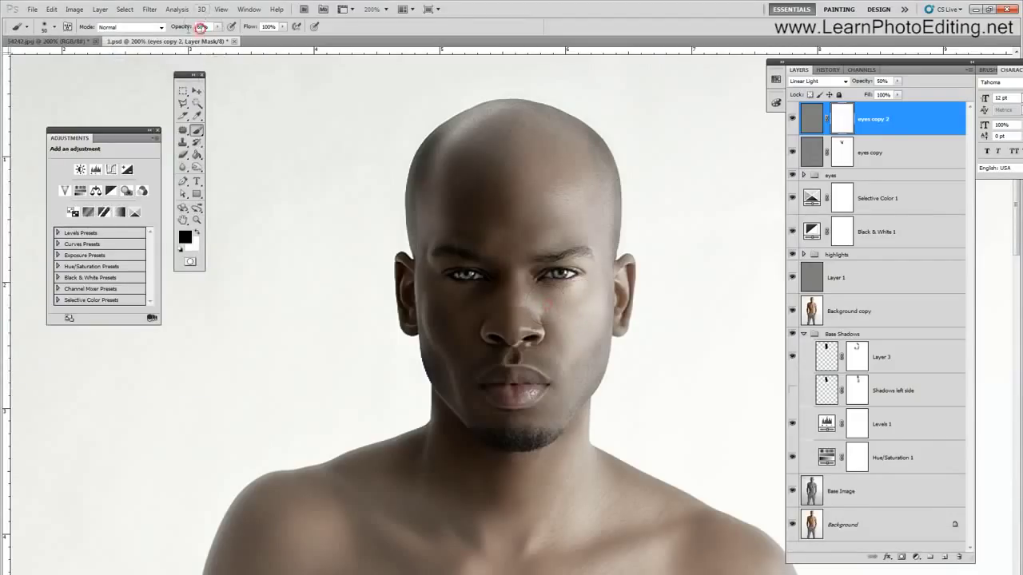
{"action": "left_click_drag", "start_coordinate": [200, 28], "coordinate": [188, 28]}
{"action": "type", "text": "100"}
{"action": "left_click", "coordinate": [541, 306]}
Change the brush to 40 px at 80% opacity and paint black on the eyes copy 2 mask across the forehead.
{"action": "left_click", "coordinate": [51, 9]}
{"action": "left_click", "coordinate": [55, 26]}
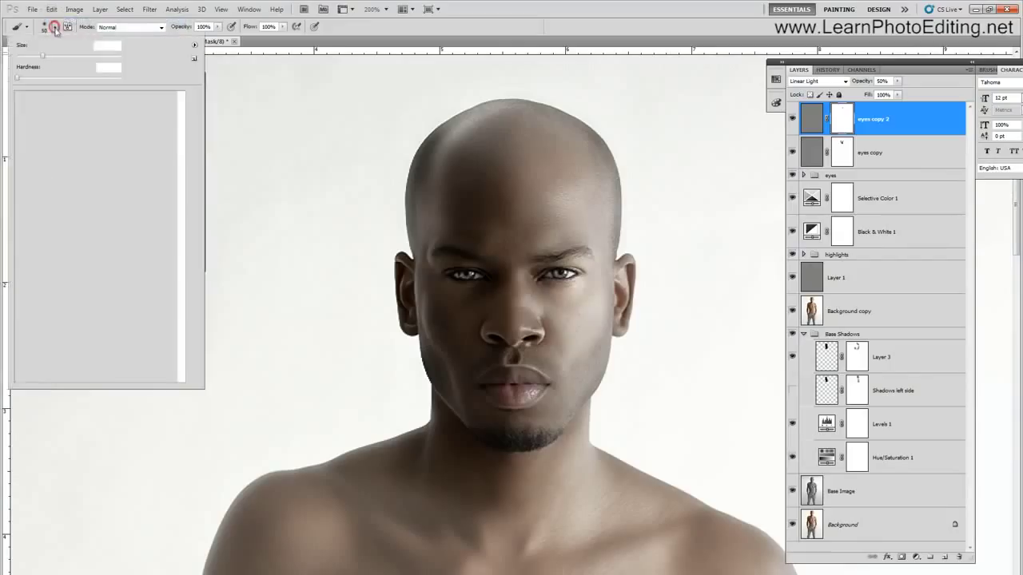
{"action": "type", "text": "40"}
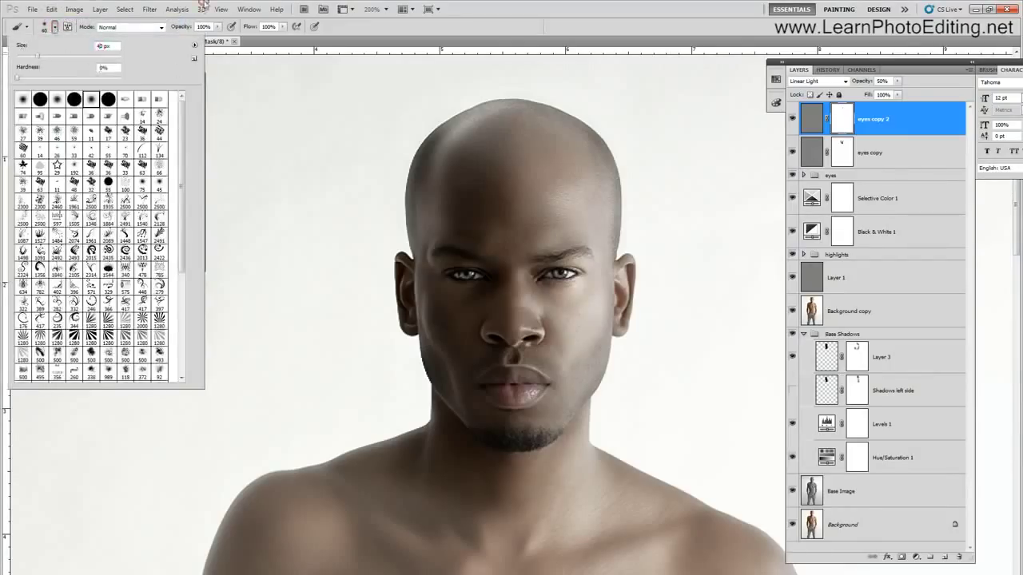
{"action": "key", "text": "Return"}
{"action": "key", "text": "8"}
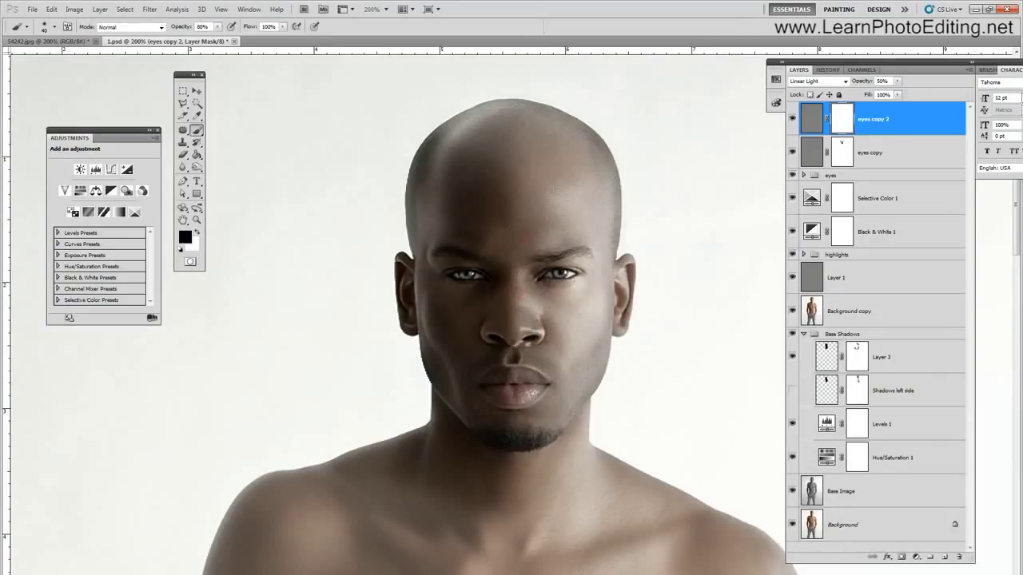
{"action": "mouse_move", "coordinate": [542, 199]}
{"action": "left_mouse_down"}
{"action": "mouse_move", "coordinate": [523, 225]}
{"action": "mouse_move", "coordinate": [493, 241]}
{"action": "left_mouse_up"}
With a 20 px brush at 50% opacity, paint black on the eyes copy 2 mask over the nose and the lit side of the head.
{"action": "left_click", "coordinate": [53, 26]}
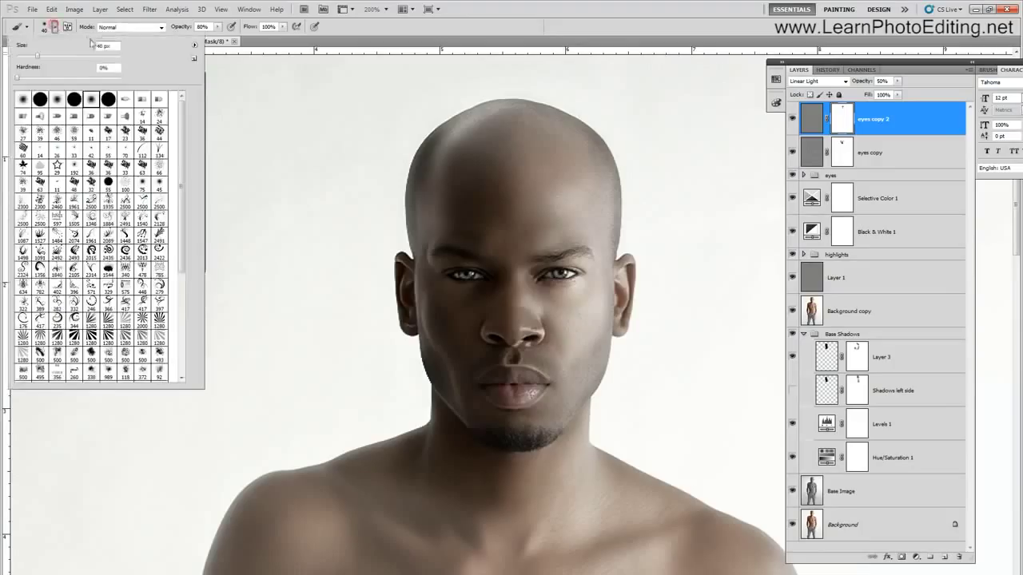
{"action": "left_click", "coordinate": [201, 26]}
{"action": "type", "text": "50"}
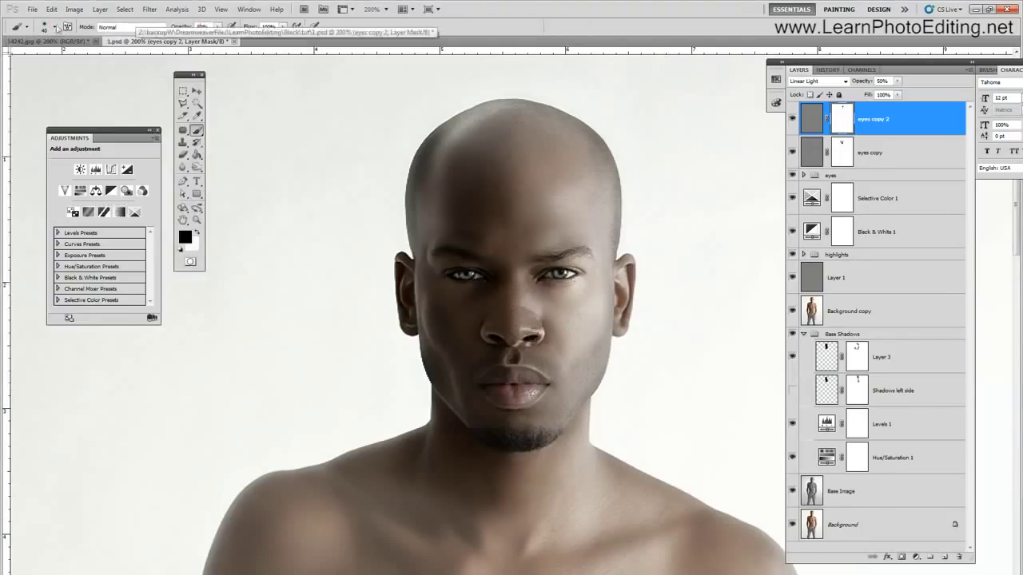
{"action": "key", "text": "Return"}
{"action": "left_click", "coordinate": [52, 26]}
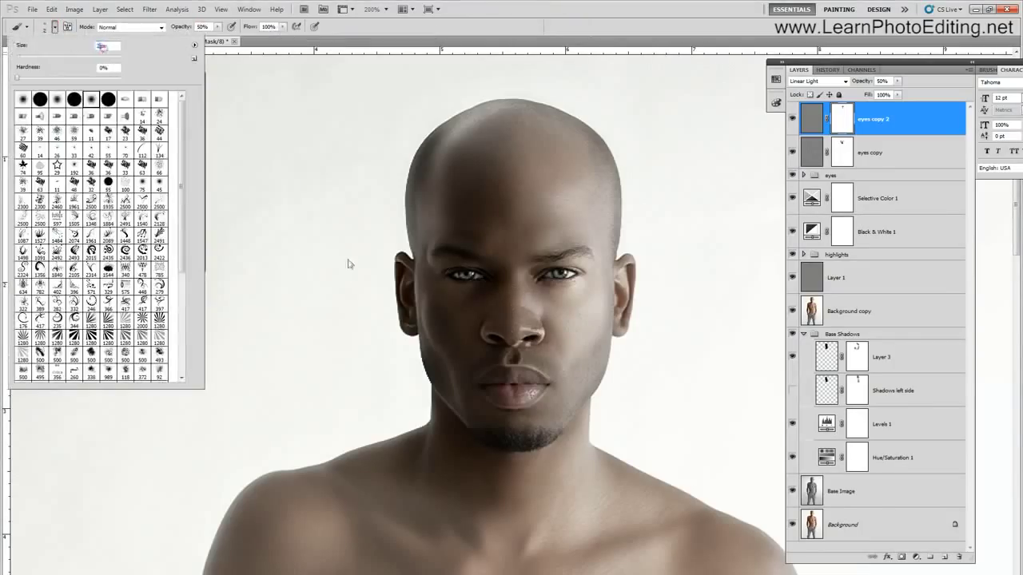
{"action": "left_click", "coordinate": [523, 330]}
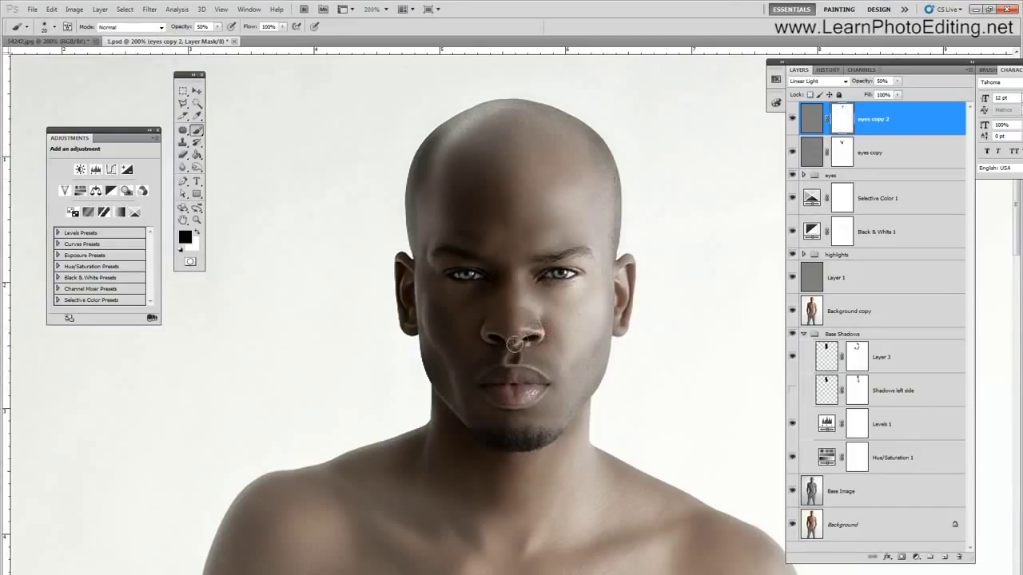
{"action": "left_click", "coordinate": [514, 344]}
{"action": "left_click", "coordinate": [623, 176]}
{"action": "left_click", "coordinate": [612, 248]}
Create a new layer group above eyes copy 2 and name it skin.
{"action": "left_click", "coordinate": [930, 556]}
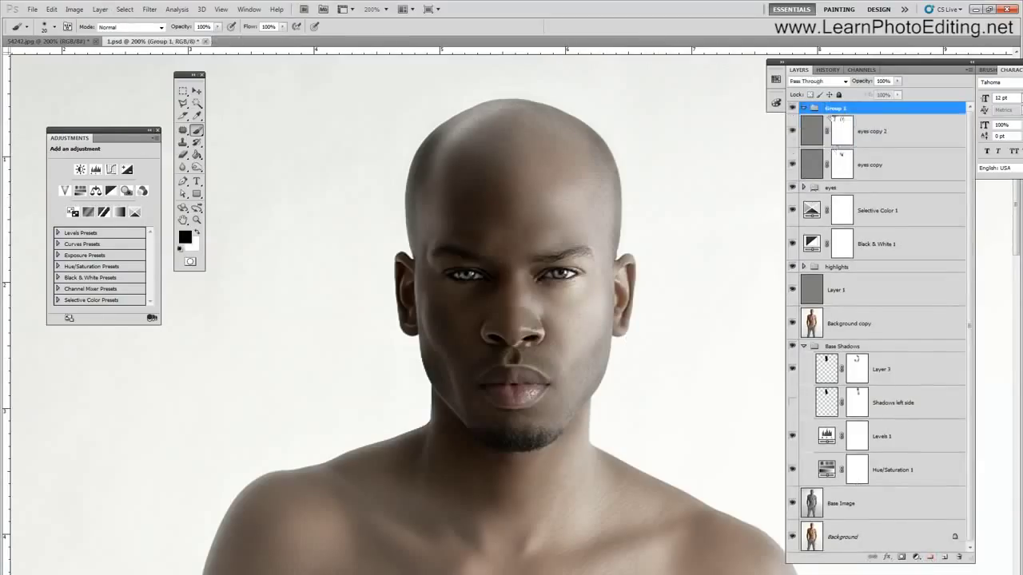
{"action": "double_click", "coordinate": [832, 109]}
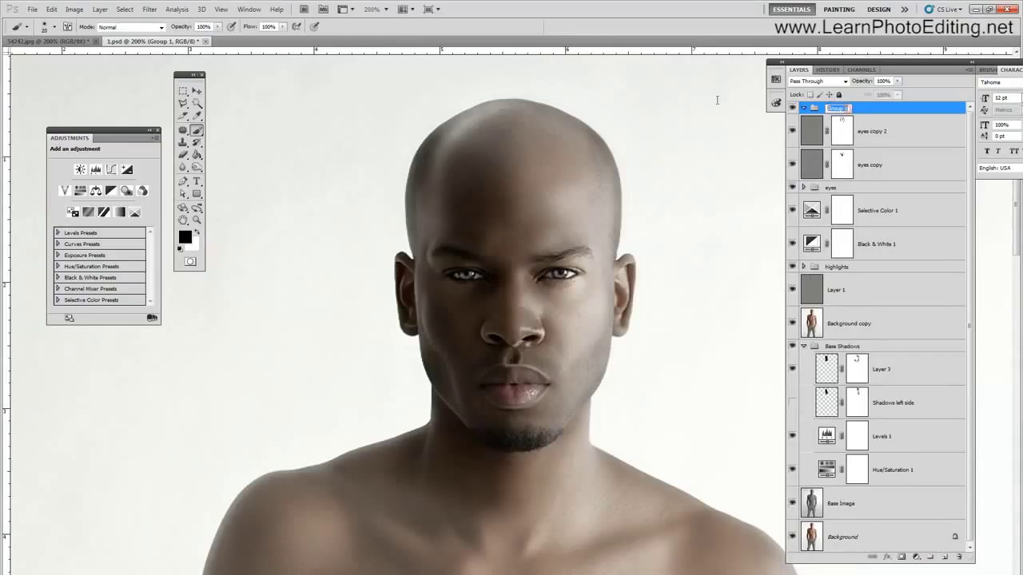
{"action": "type", "text": "l"}
{"action": "type", "text": "kin"}
{"action": "key", "text": "Return"}
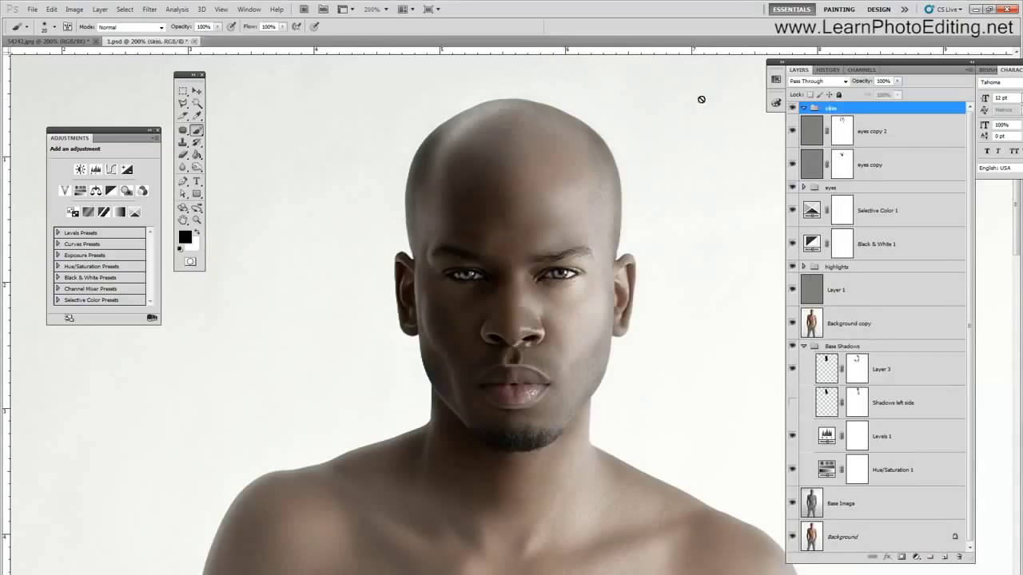
Move the eyes copy and eyes copy 2 layers into the skin group.
{"action": "left_click", "coordinate": [886, 161]}
{"action": "left_click", "coordinate": [872, 134]}
{"action": "left_click", "coordinate": [876, 164]}
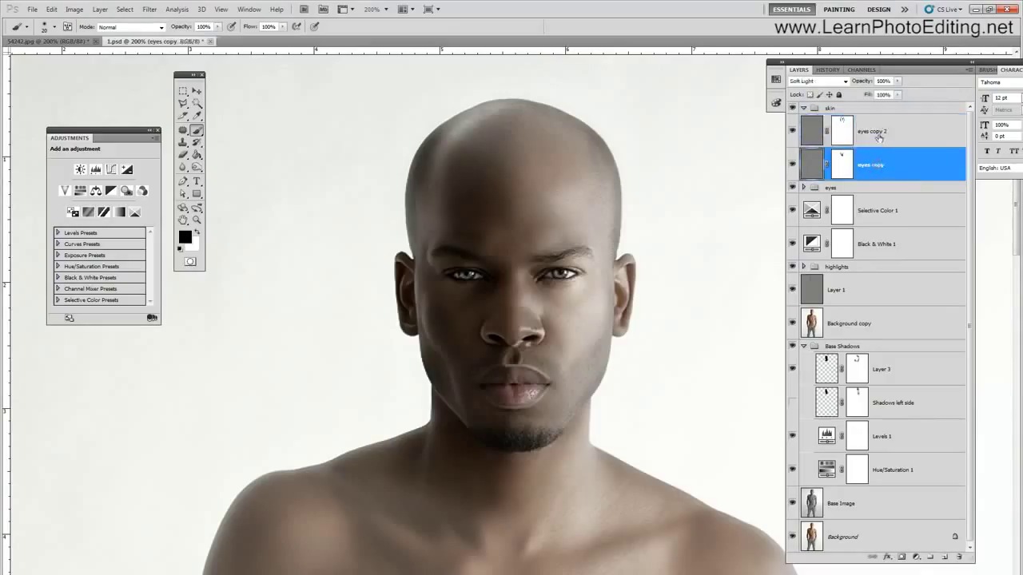
{"action": "left_click", "coordinate": [879, 134], "text": "shift"}
{"action": "left_click_drag", "start_coordinate": [869, 136], "coordinate": [831, 109]}
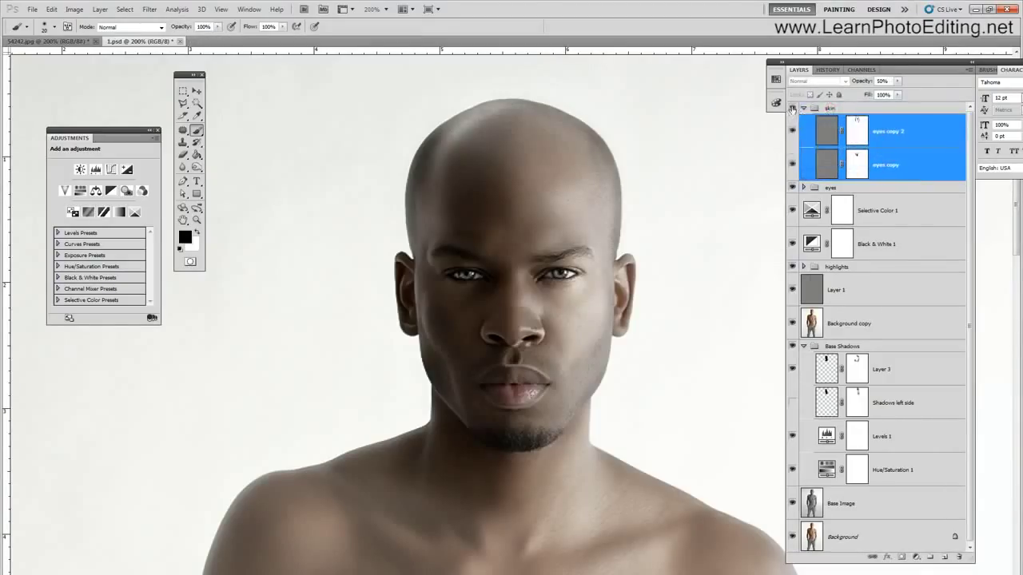
Compare the portrait with the skin group hidden and shown, also checking it at 100% and 200% zoom.
{"action": "left_click", "coordinate": [792, 109]}
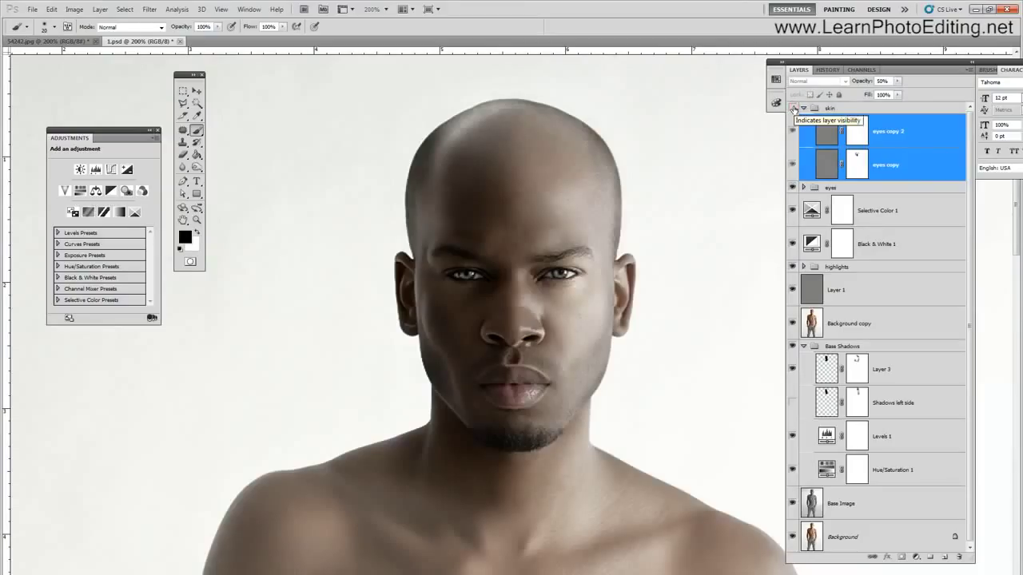
{"action": "left_click", "coordinate": [792, 108]}
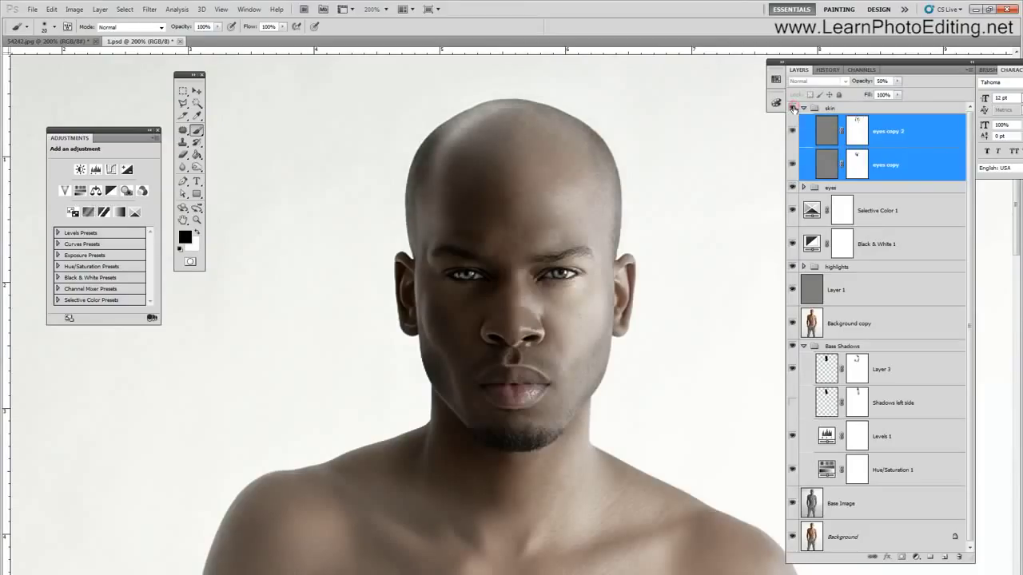
{"action": "left_click", "coordinate": [793, 108]}
{"action": "left_click", "coordinate": [793, 107]}
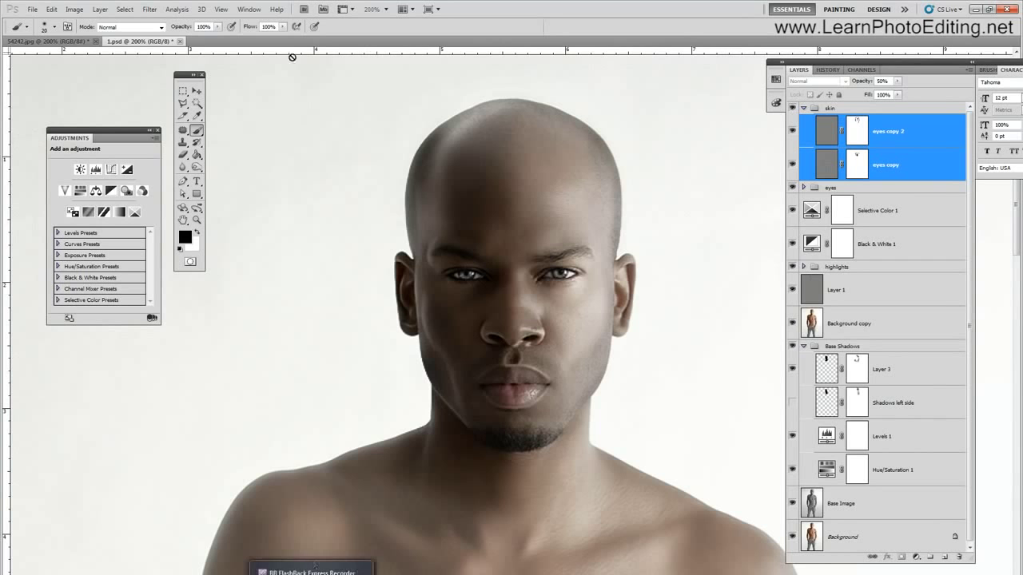
{"action": "left_click", "coordinate": [221, 8]}
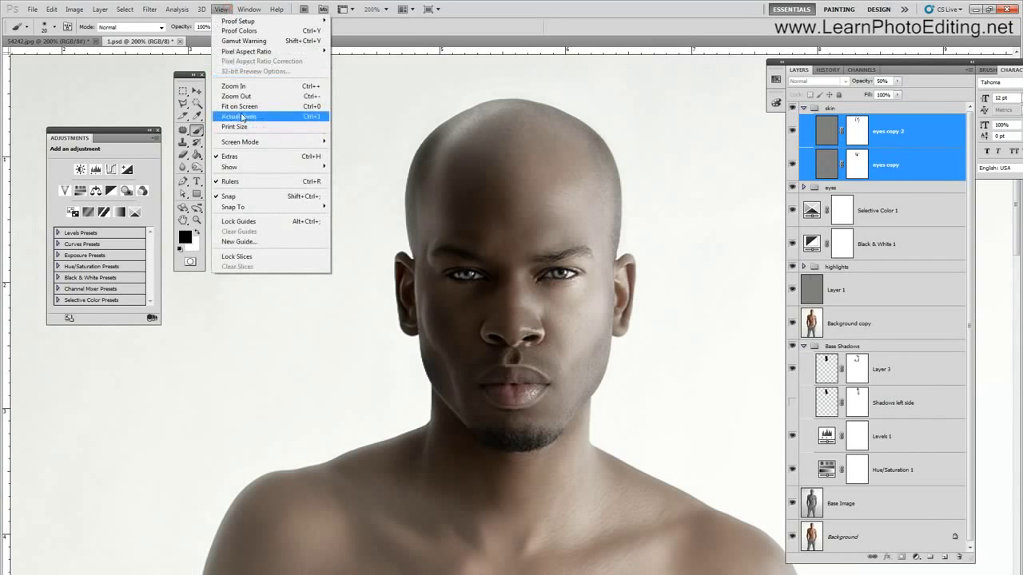
{"action": "left_click", "coordinate": [238, 116]}
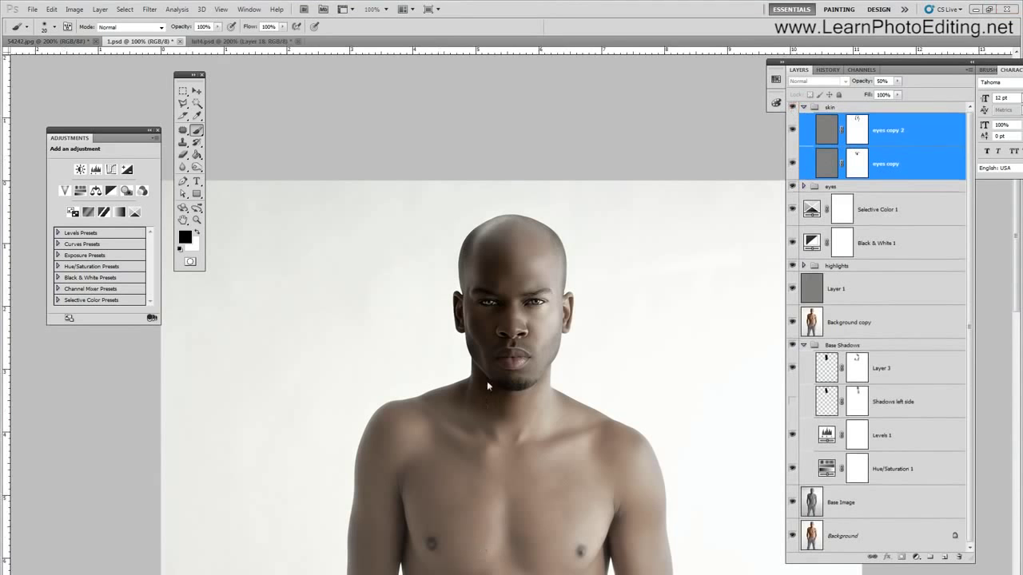
{"action": "left_click", "coordinate": [222, 9]}
{"action": "left_click", "coordinate": [240, 86]}
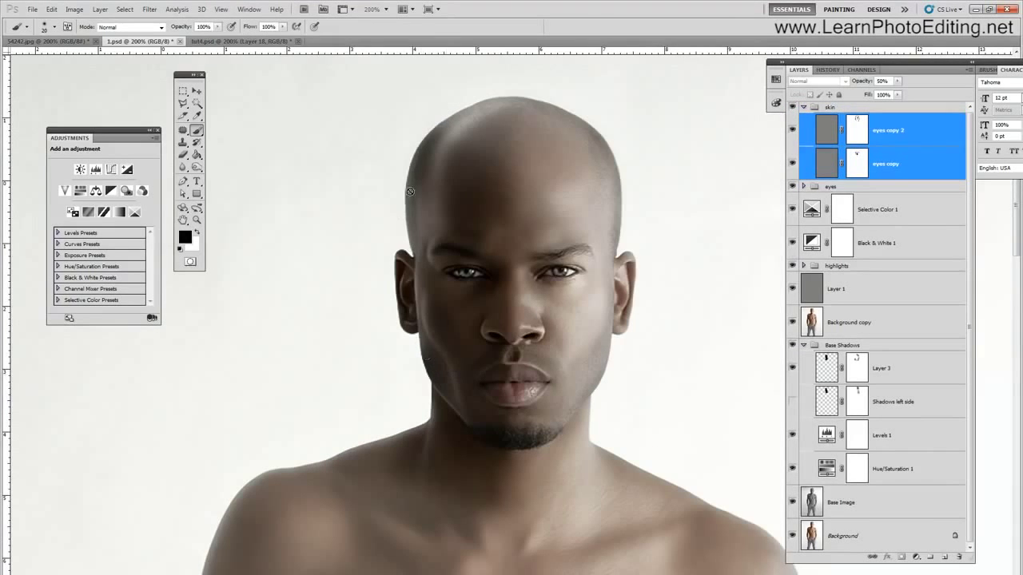
{"action": "left_click", "coordinate": [792, 107]}
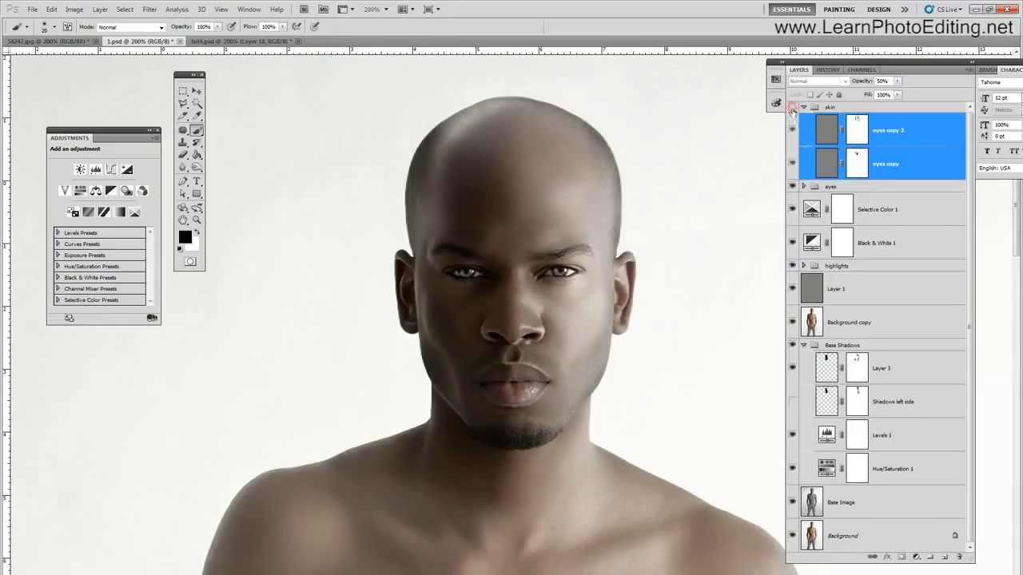
{"action": "left_click", "coordinate": [792, 186]}
Collapse the skin and Base Shadows groups and add a new layer named Rim light above the skin group.
{"action": "left_click", "coordinate": [803, 109]}
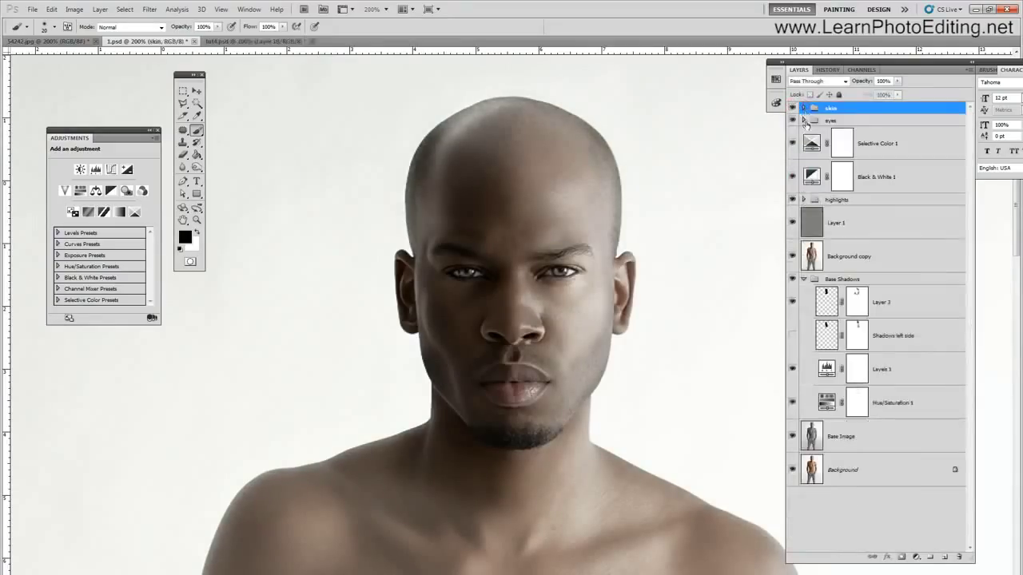
{"action": "left_click", "coordinate": [806, 278]}
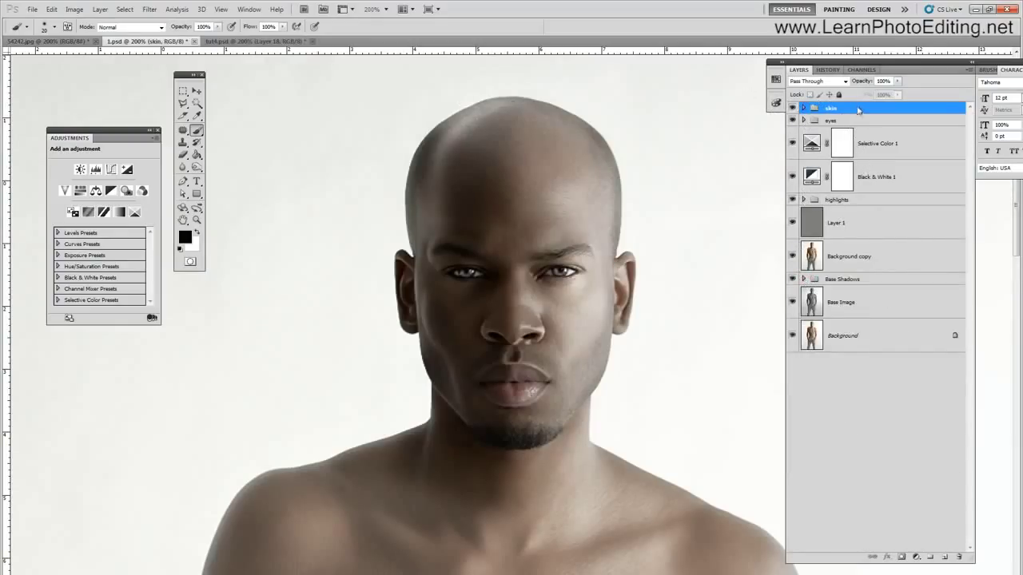
{"action": "left_click", "coordinate": [100, 8]}
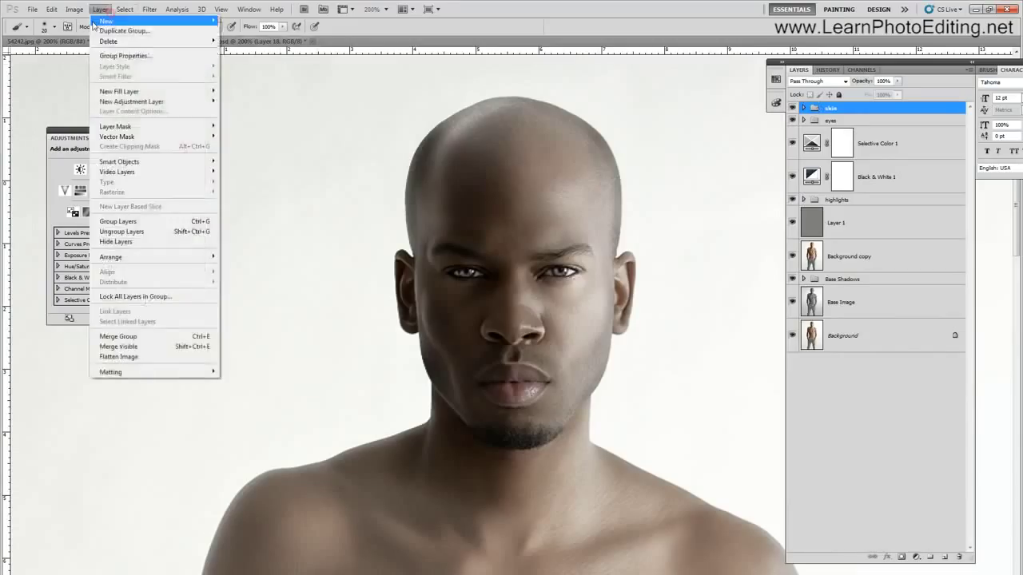
{"action": "mouse_move", "coordinate": [93, 22]}
{"action": "left_click", "coordinate": [236, 20]}
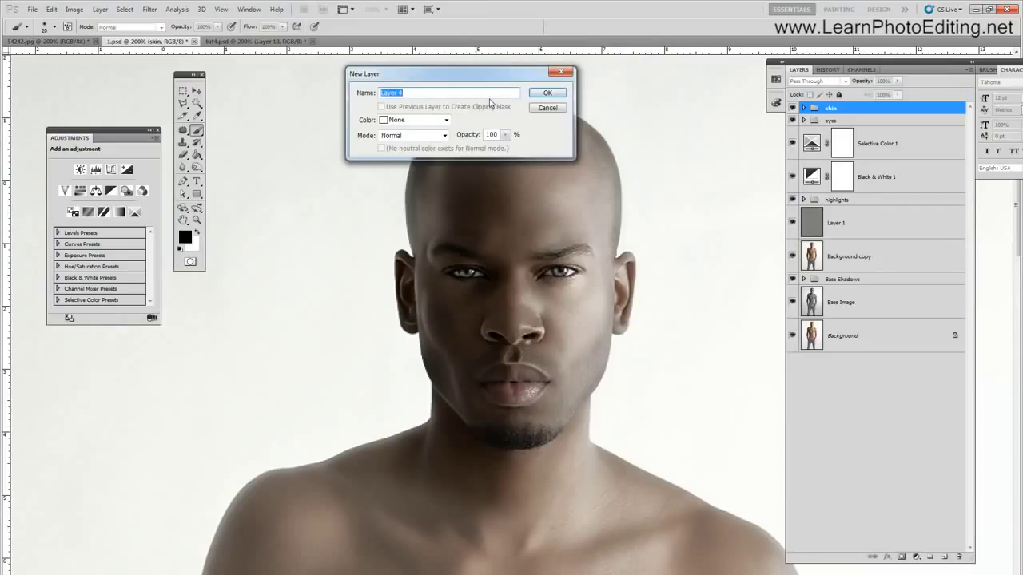
{"action": "type", "text": "Rim light"}
{"action": "key", "text": "Return"}
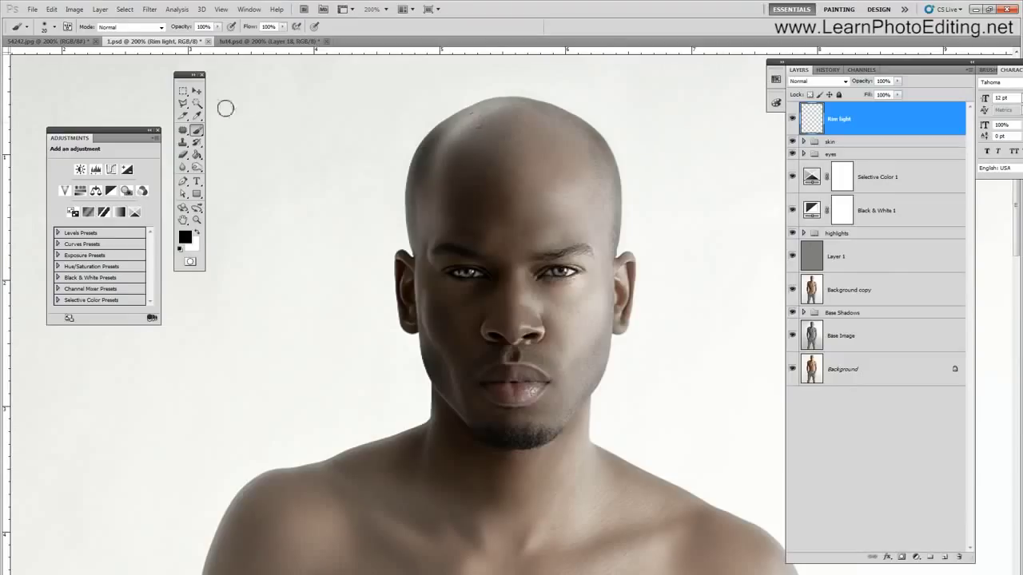
{"action": "left_click", "coordinate": [185, 102]}
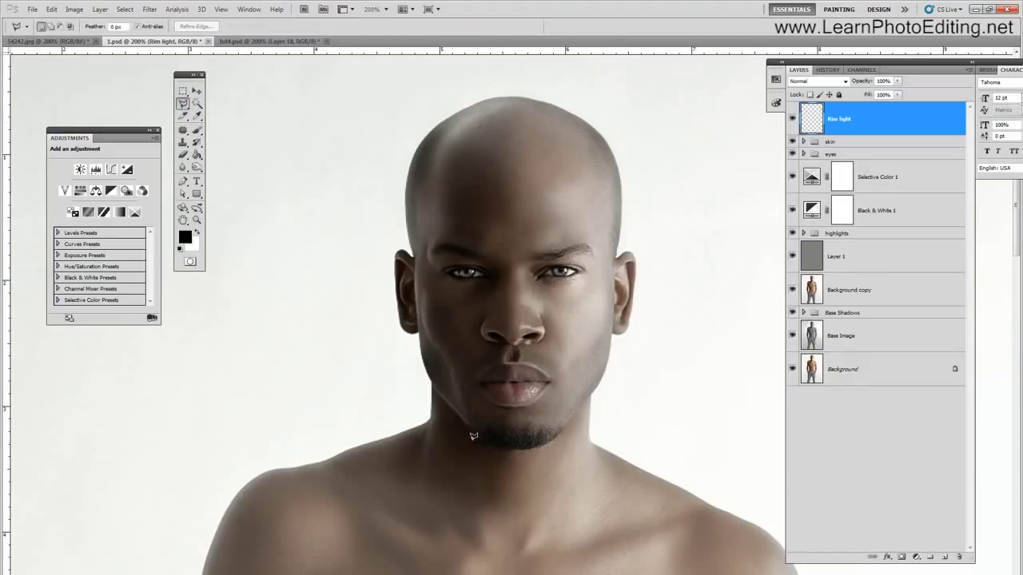
{"action": "mouse_move", "coordinate": [473, 436]}
{"action": "left_mouse_down"}
{"action": "mouse_move", "coordinate": [472, 420]}
{"action": "mouse_move", "coordinate": [434, 396]}
{"action": "left_mouse_up"}
{"action": "left_click", "coordinate": [218, 10]}
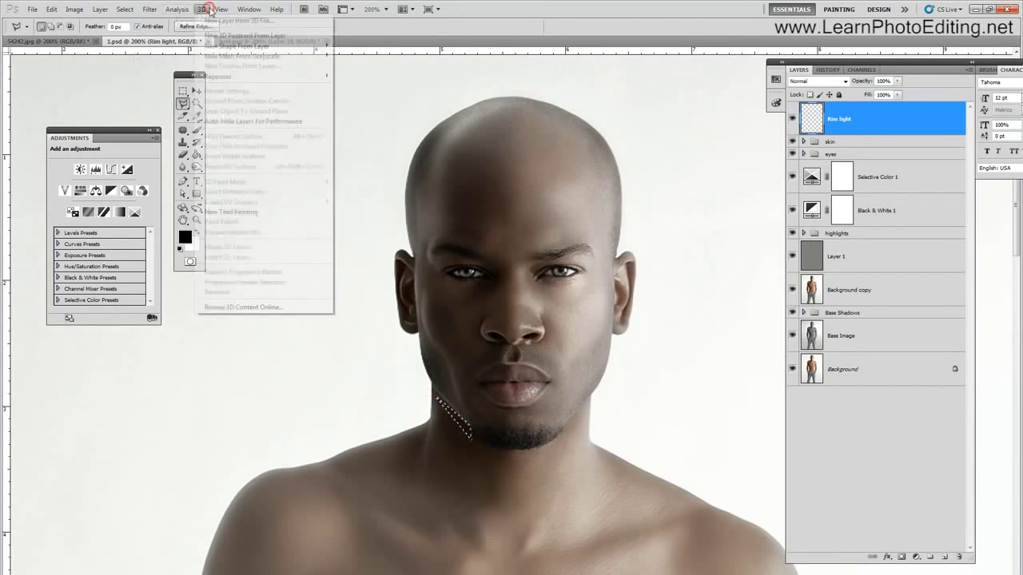
{"action": "left_click", "coordinate": [229, 88]}
{"action": "scroll", "coordinate": [295, 189], "scroll_direction": "up", "scroll_amount": 3}
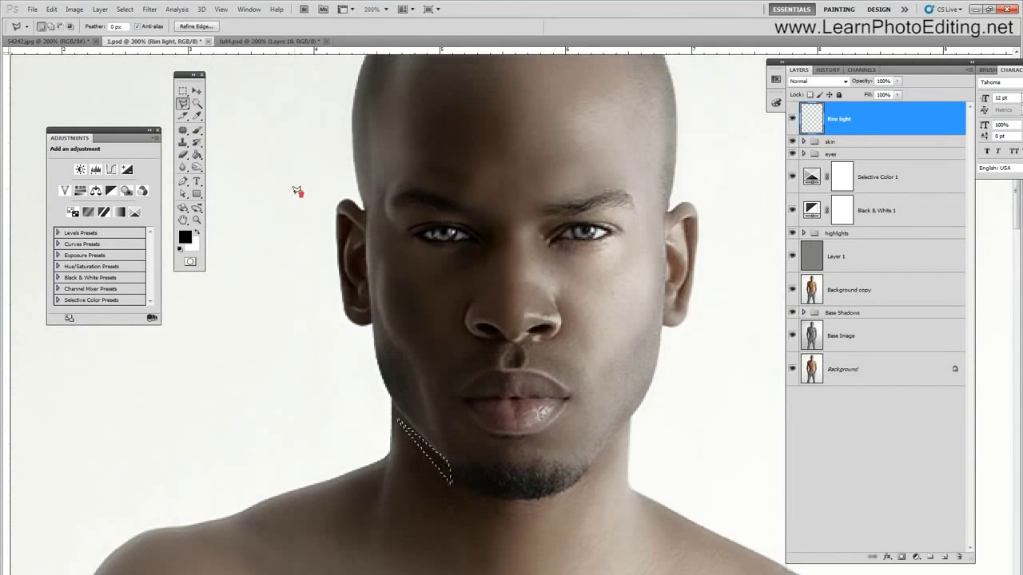
{"action": "left_click", "coordinate": [124, 9]}
{"action": "left_click", "coordinate": [132, 33]}
Draw a Polygonal Lasso selection with a thin strip just inside the shadowed face edge from chin to crown, closing it outside the head.
{"action": "left_click", "coordinate": [455, 534]}
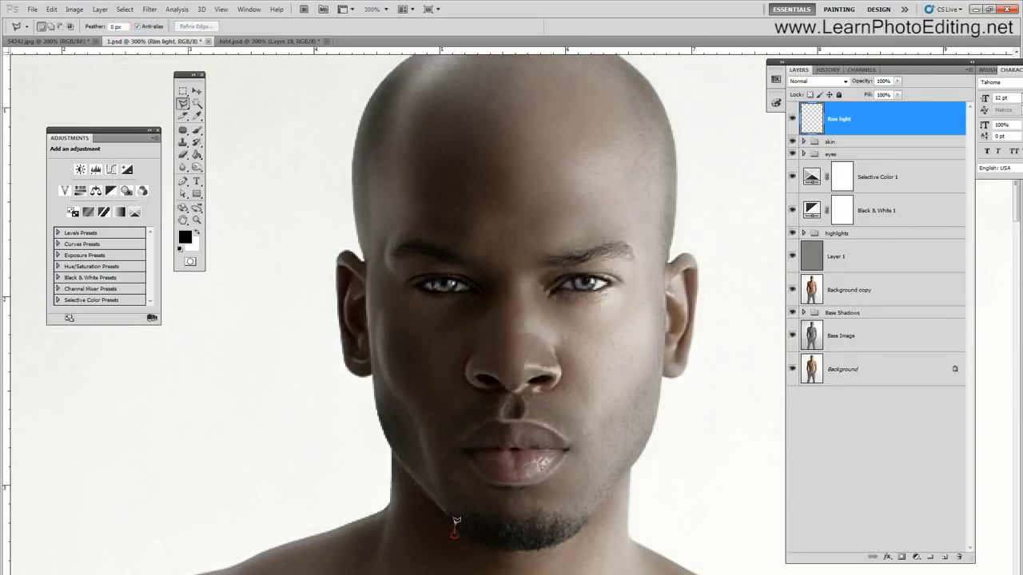
{"action": "left_click", "coordinate": [455, 524]}
{"action": "mouse_move", "coordinate": [449, 508]}
{"action": "left_mouse_down"}
{"action": "mouse_move", "coordinate": [421, 476]}
{"action": "mouse_move", "coordinate": [449, 498]}
{"action": "mouse_move", "coordinate": [385, 418]}
{"action": "mouse_move", "coordinate": [401, 392]}
{"action": "mouse_move", "coordinate": [376, 344]}
{"action": "mouse_move", "coordinate": [373, 295]}
{"action": "left_mouse_up"}
{"action": "left_click_drag", "start_coordinate": [371, 251], "coordinate": [374, 244]}
{"action": "mouse_move", "coordinate": [357, 177]}
{"action": "left_mouse_down"}
{"action": "mouse_move", "coordinate": [360, 198]}
{"action": "mouse_move", "coordinate": [360, 167]}
{"action": "left_mouse_up"}
{"action": "mouse_move", "coordinate": [388, 101]}
{"action": "left_mouse_down"}
{"action": "mouse_move", "coordinate": [415, 36]}
{"action": "mouse_move", "coordinate": [379, 189]}
{"action": "mouse_move", "coordinate": [366, 195]}
{"action": "mouse_move", "coordinate": [380, 137]}
{"action": "mouse_move", "coordinate": [448, 86]}
{"action": "left_mouse_up"}
{"action": "left_click", "coordinate": [359, 199]}
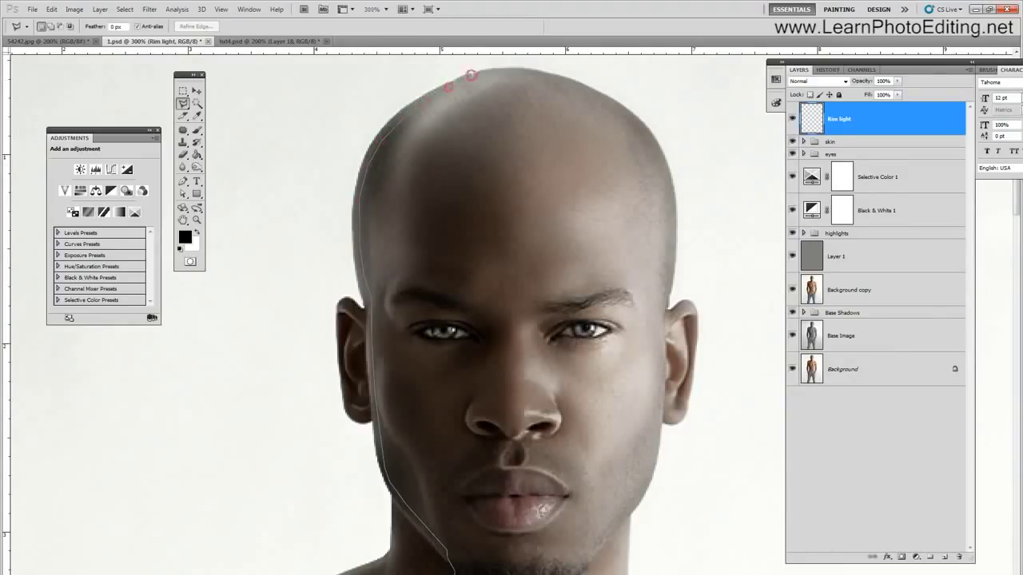
{"action": "left_click", "coordinate": [486, 66]}
{"action": "left_click", "coordinate": [466, 66]}
{"action": "left_click", "coordinate": [326, 131]}
{"action": "left_click", "coordinate": [318, 204]}
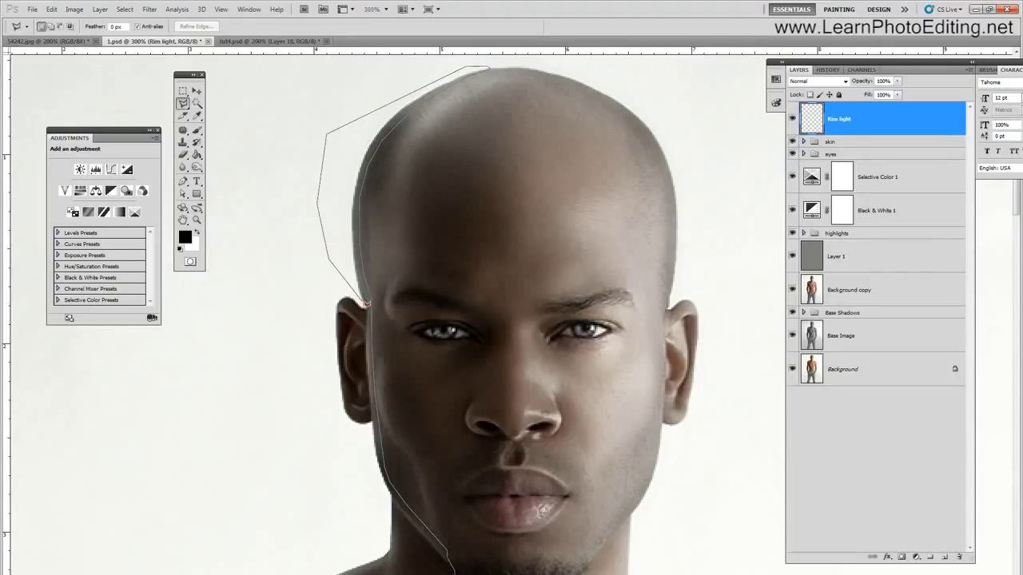
{"action": "left_click", "coordinate": [363, 308]}
{"action": "left_click", "coordinate": [372, 437]}
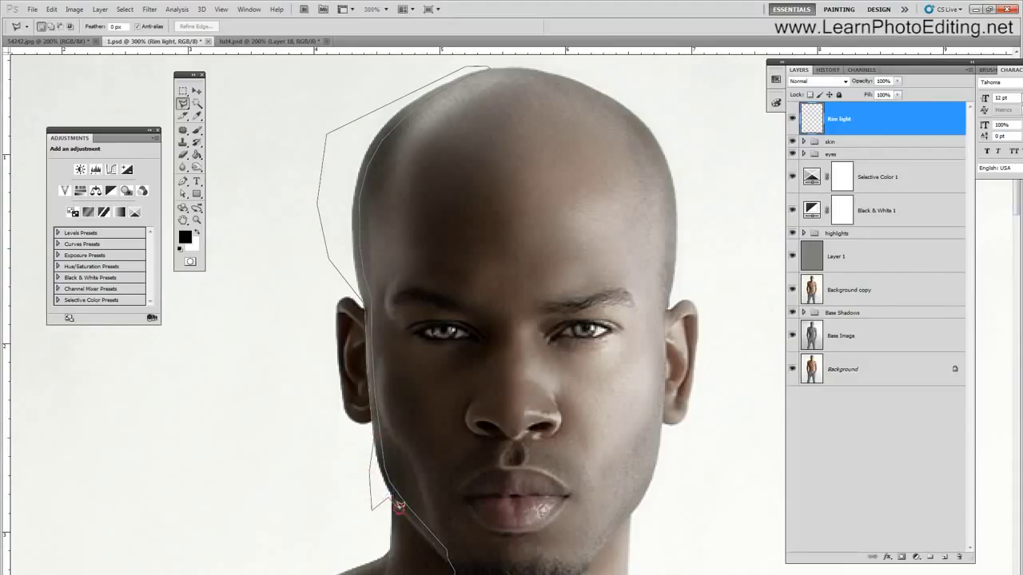
{"action": "left_click", "coordinate": [397, 506]}
{"action": "double_click", "coordinate": [452, 564]}
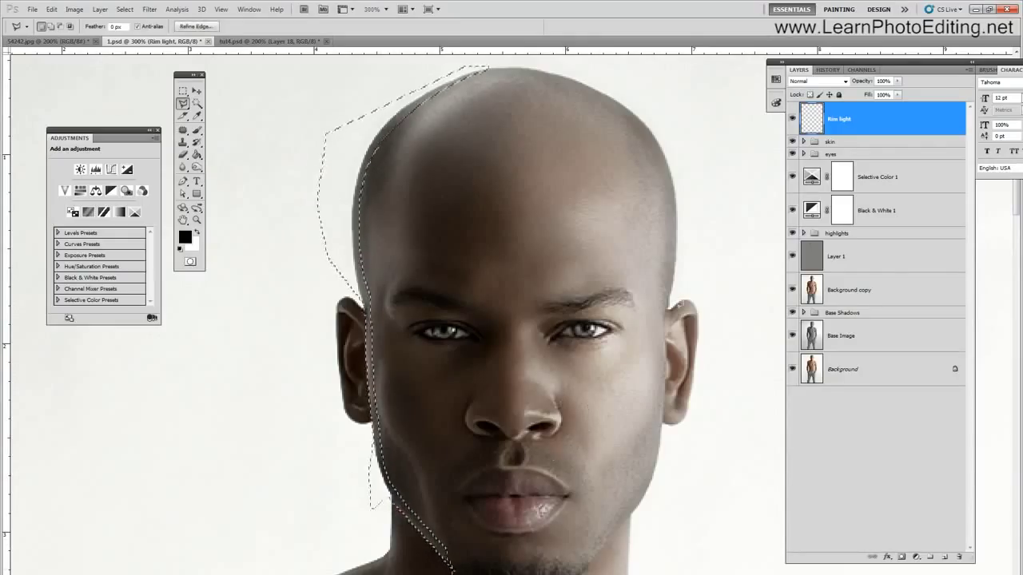
Fill the selection with white on the Rim light layer using the Paint Bucket, and deselect.
{"action": "left_click", "coordinate": [197, 155]}
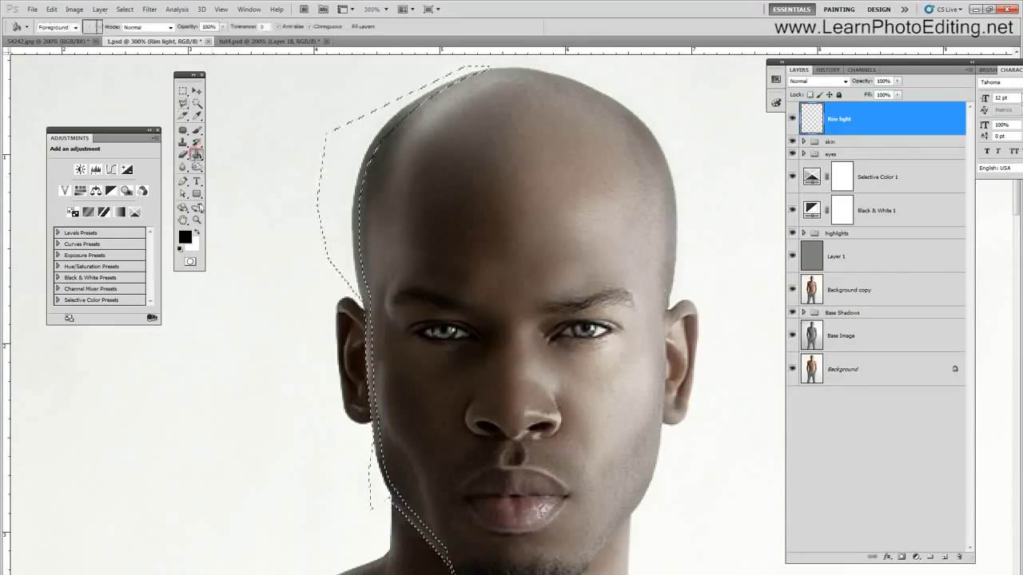
{"action": "left_click", "coordinate": [196, 231]}
{"action": "left_click", "coordinate": [345, 168]}
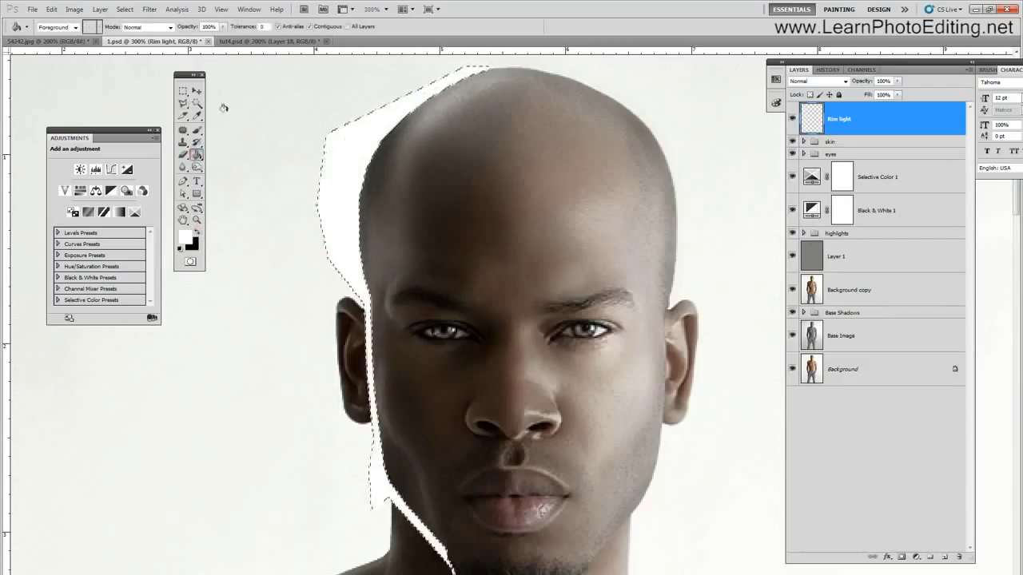
{"action": "left_click", "coordinate": [124, 8]}
{"action": "left_click", "coordinate": [128, 32]}
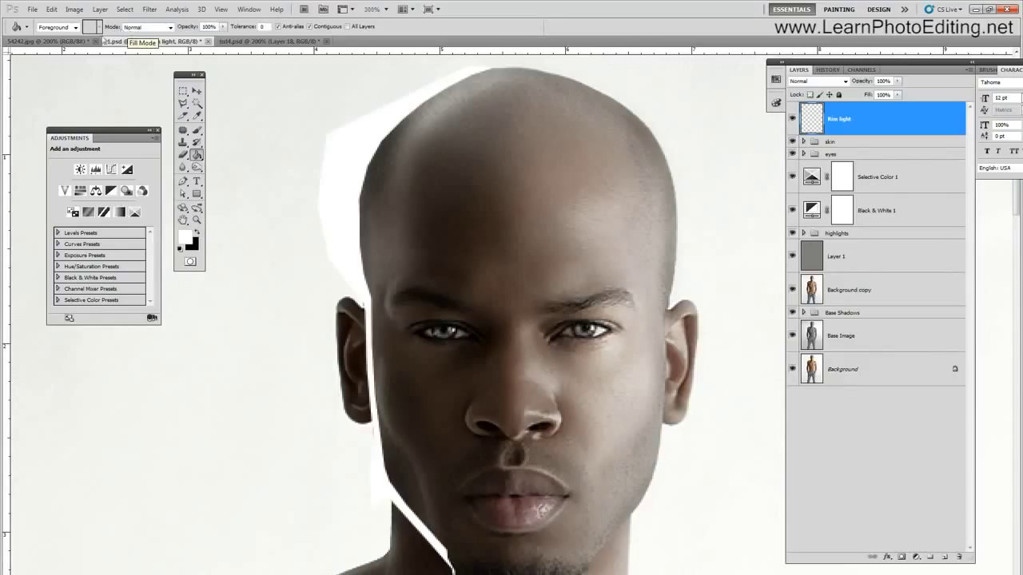
Select the backdrop on the Background layer with the Magic Wand, delete that area from the Rim light layer, and deselect.
{"action": "left_click", "coordinate": [197, 105]}
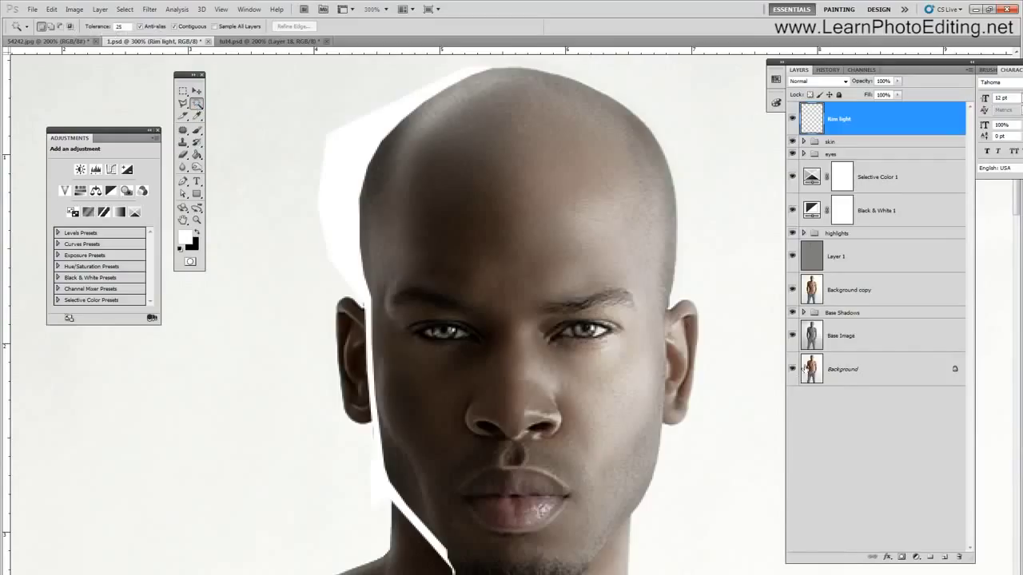
{"action": "left_click", "coordinate": [816, 372]}
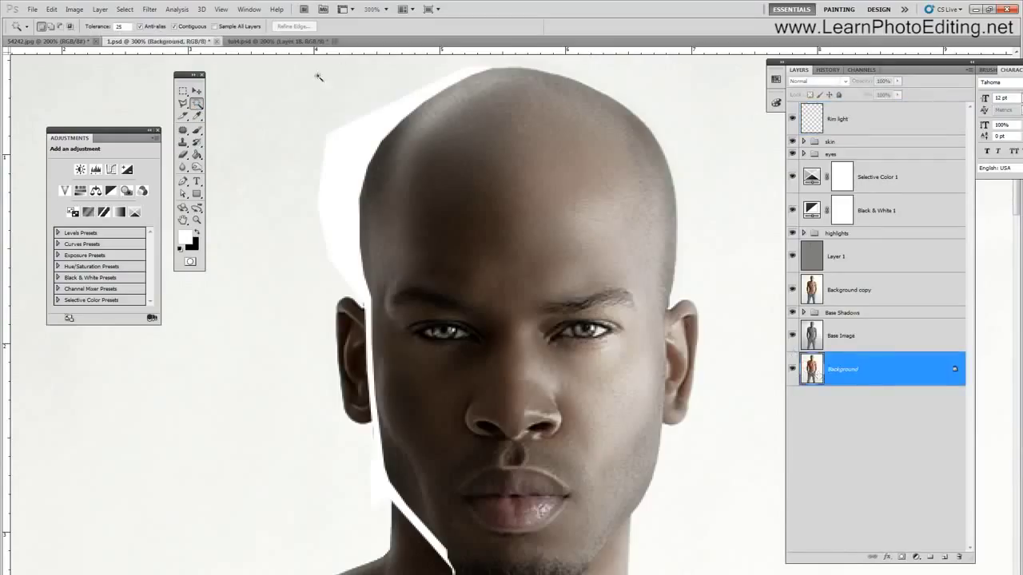
{"action": "left_click", "coordinate": [304, 95]}
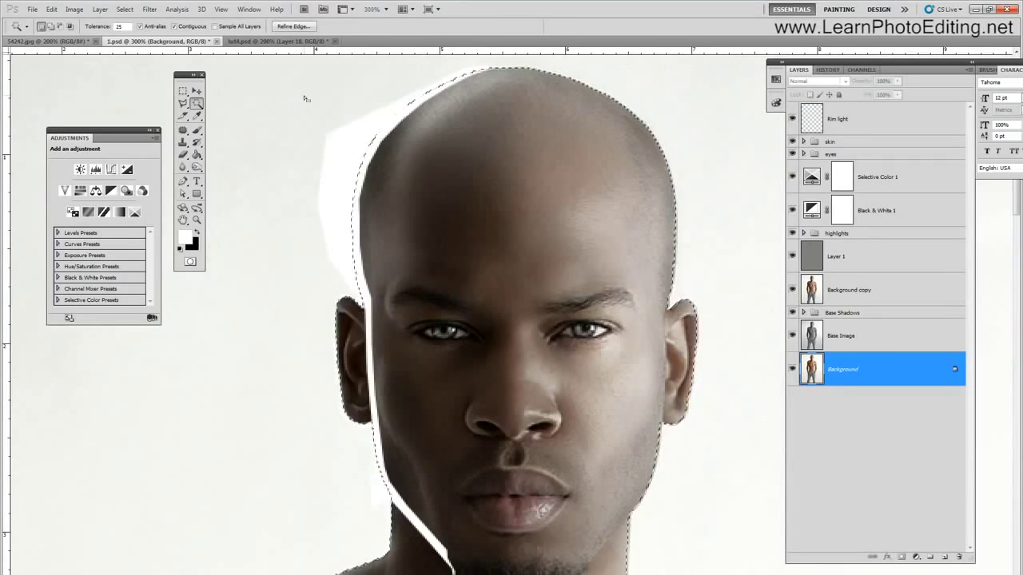
{"action": "key", "text": "shift+F5"}
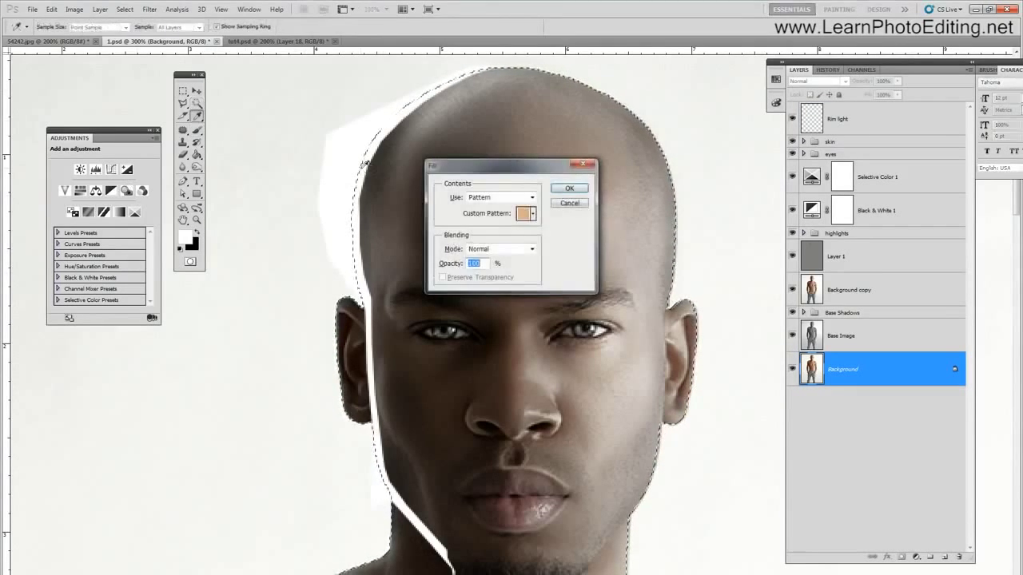
{"action": "left_click", "coordinate": [569, 203]}
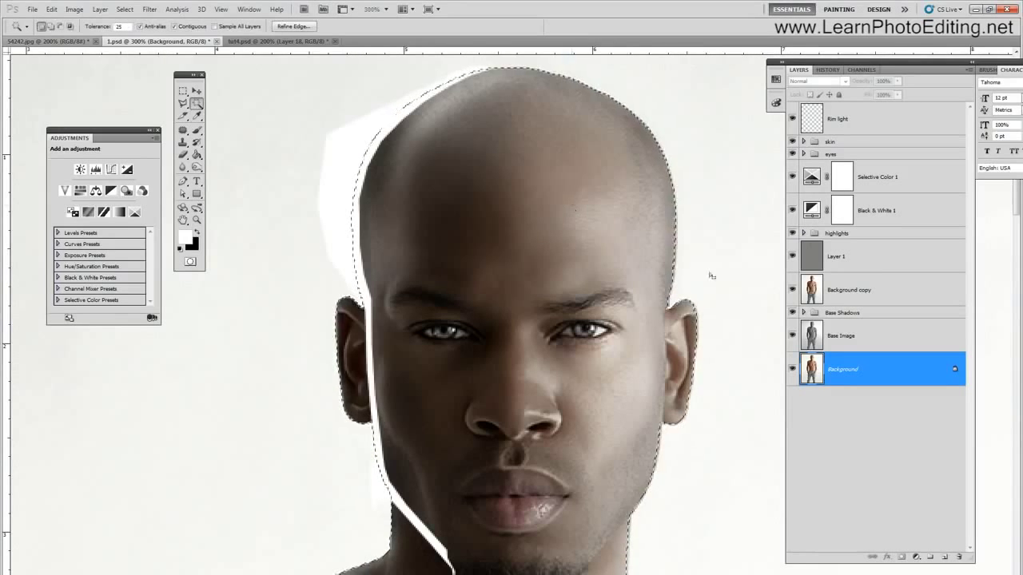
{"action": "left_click", "coordinate": [814, 127]}
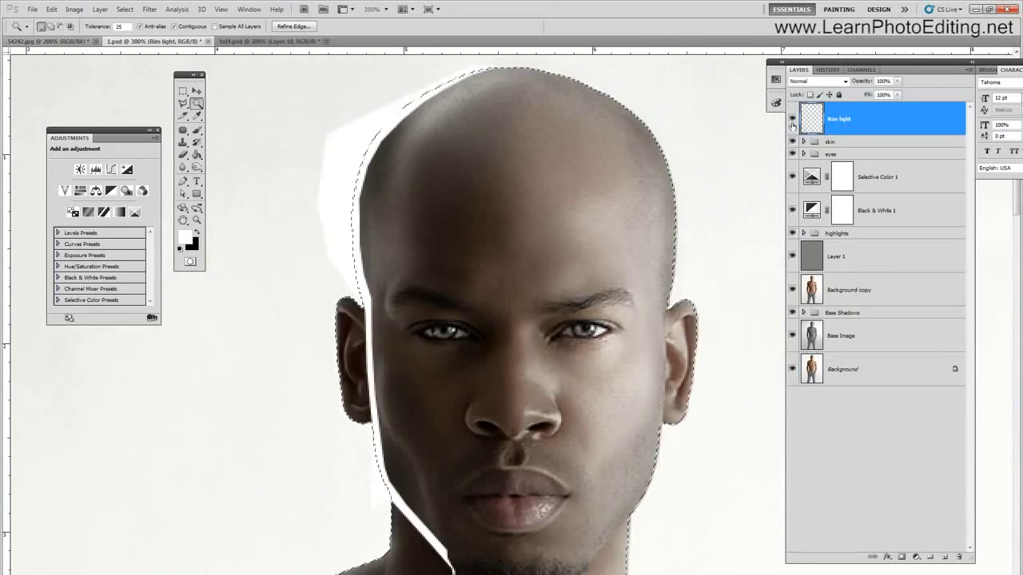
{"action": "left_click", "coordinate": [792, 120]}
{"action": "left_click", "coordinate": [125, 9]}
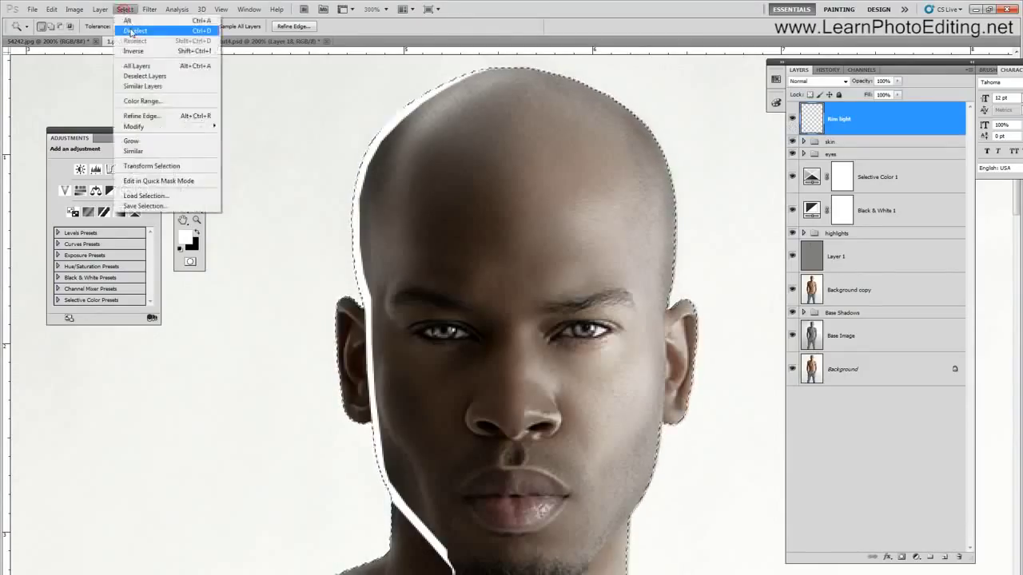
{"action": "left_click", "coordinate": [132, 30]}
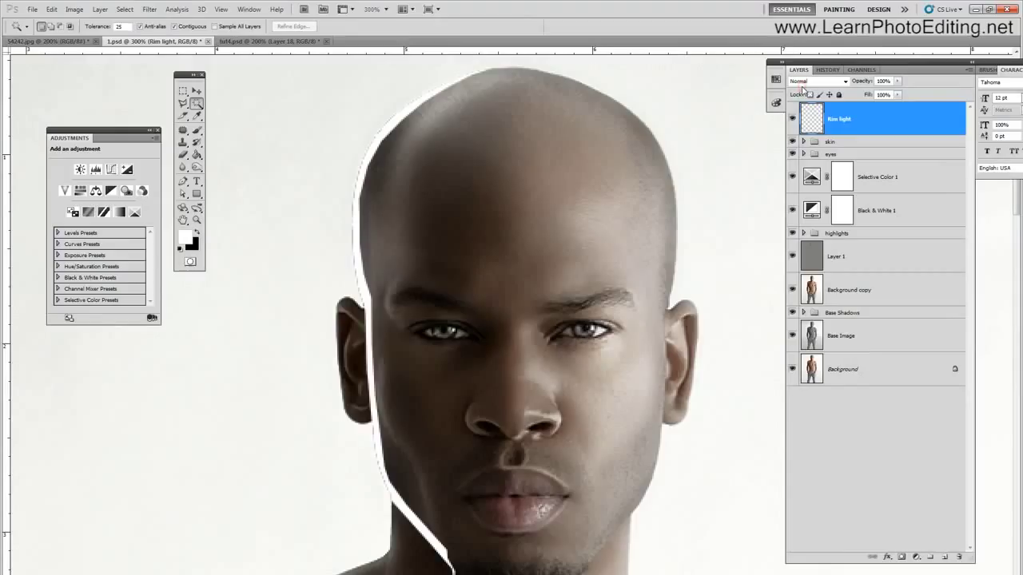
Set the Rim light layer's blend mode to Soft Light and add a layer mask to it.
{"action": "left_click", "coordinate": [815, 81]}
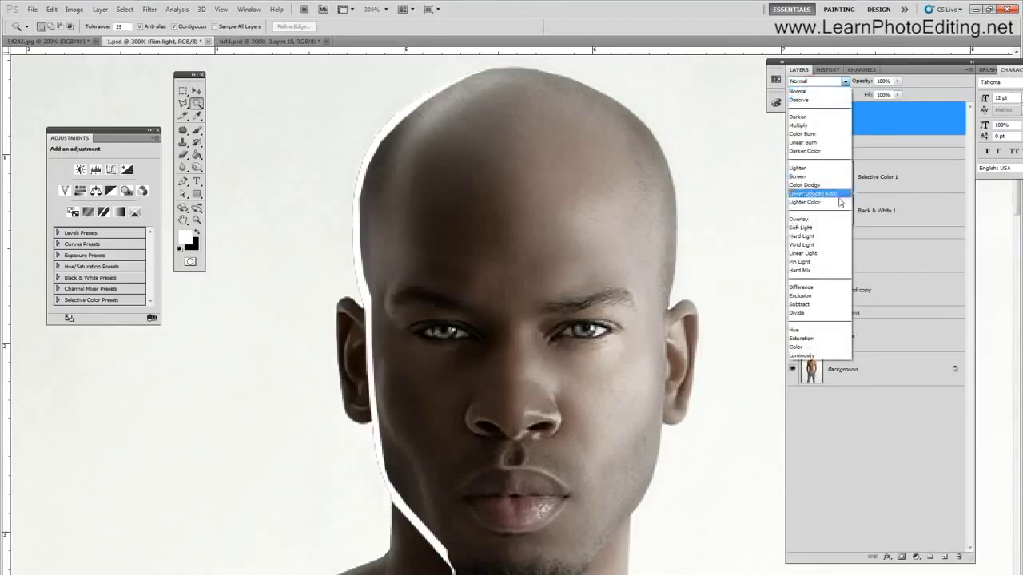
{"action": "left_click", "coordinate": [819, 228]}
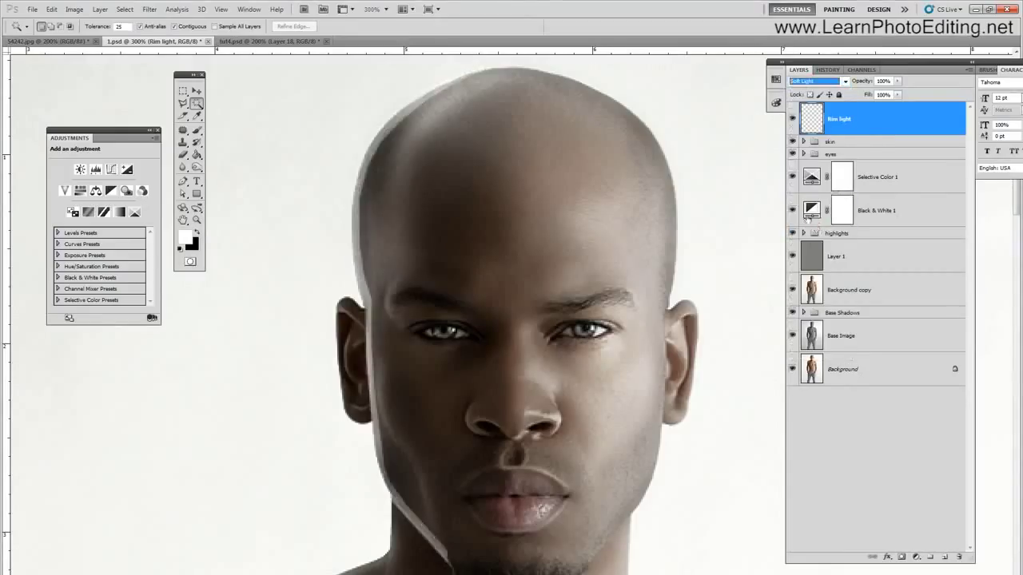
{"action": "left_click", "coordinate": [901, 558]}
Set up a soft black Brush for the Rim light mask, with a 15 px size and 0% hardness.
{"action": "left_click", "coordinate": [196, 132]}
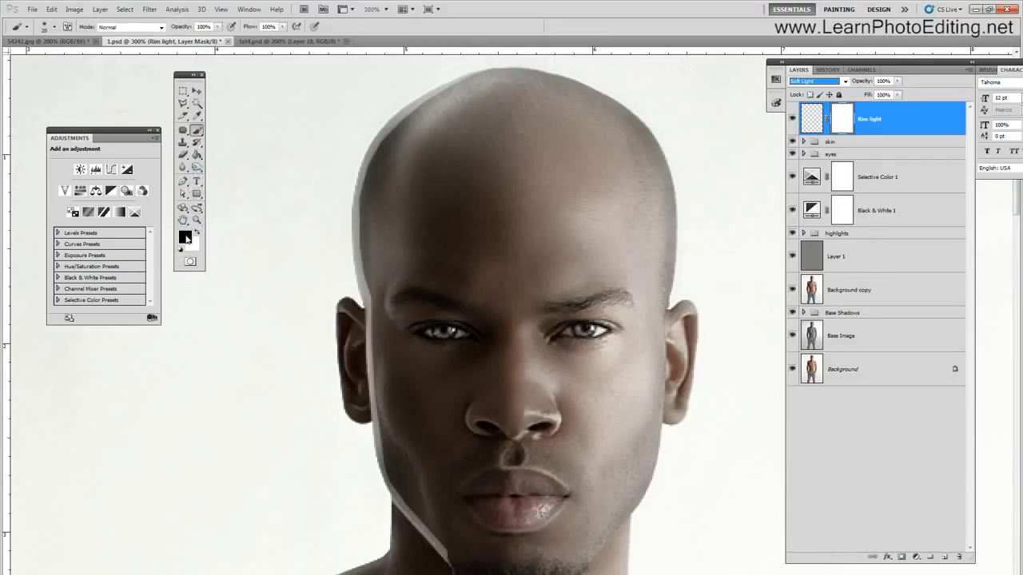
{"action": "left_click", "coordinate": [53, 27]}
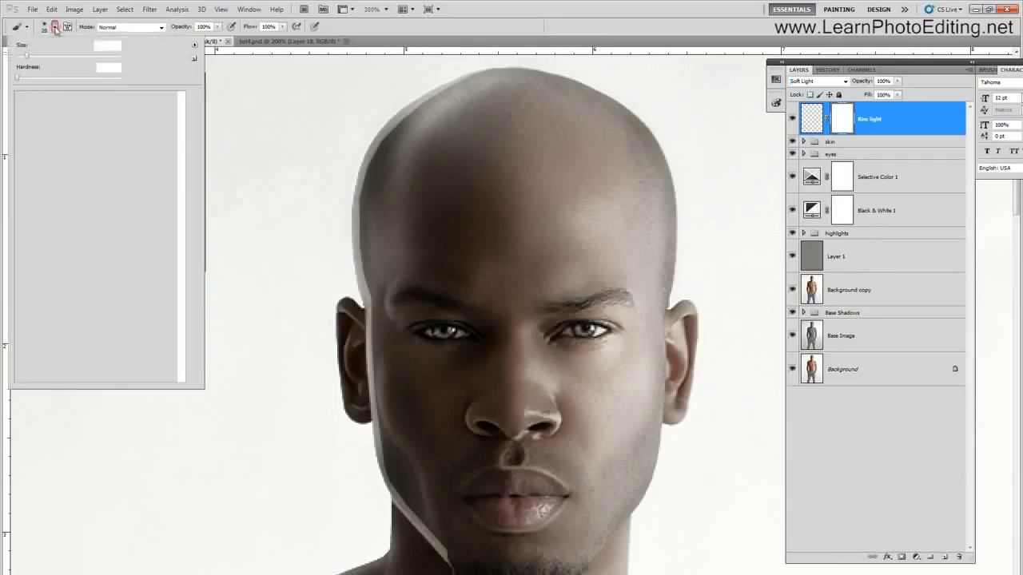
{"action": "double_click", "coordinate": [102, 45]}
{"action": "type", "text": "20"}
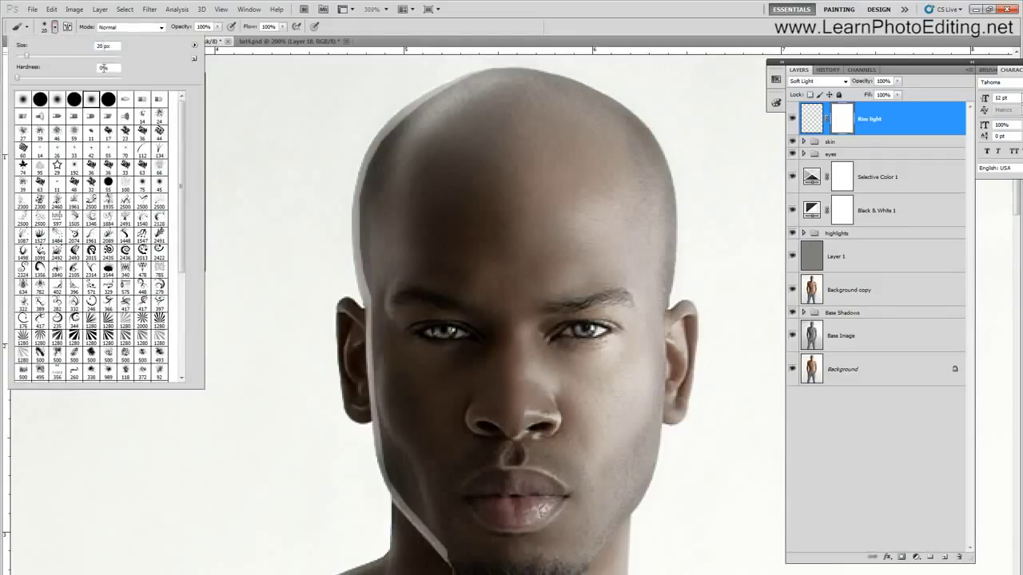
{"action": "double_click", "coordinate": [103, 68]}
{"action": "type", "text": "70"}
{"action": "double_click", "coordinate": [103, 45]}
{"action": "type", "text": "15"}
{"action": "left_click", "coordinate": [208, 11]}
Paint black on the Rim light mask along the strip's inner edge from the temple down past the ear.
{"action": "left_click", "coordinate": [221, 9]}
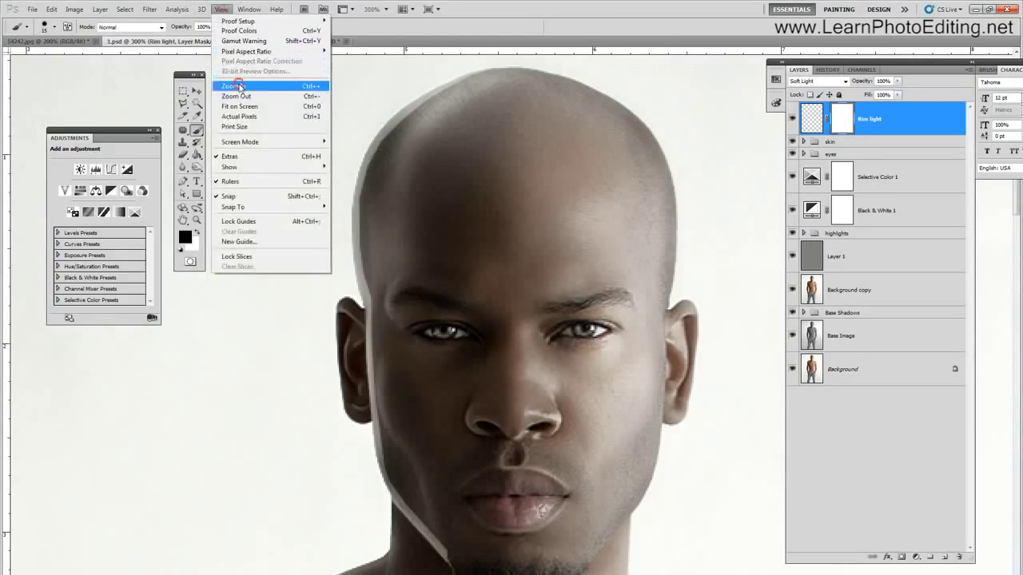
{"action": "left_click", "coordinate": [238, 86]}
{"action": "scroll", "coordinate": [410, 217], "scroll_direction": "up", "scroll_amount": 3}
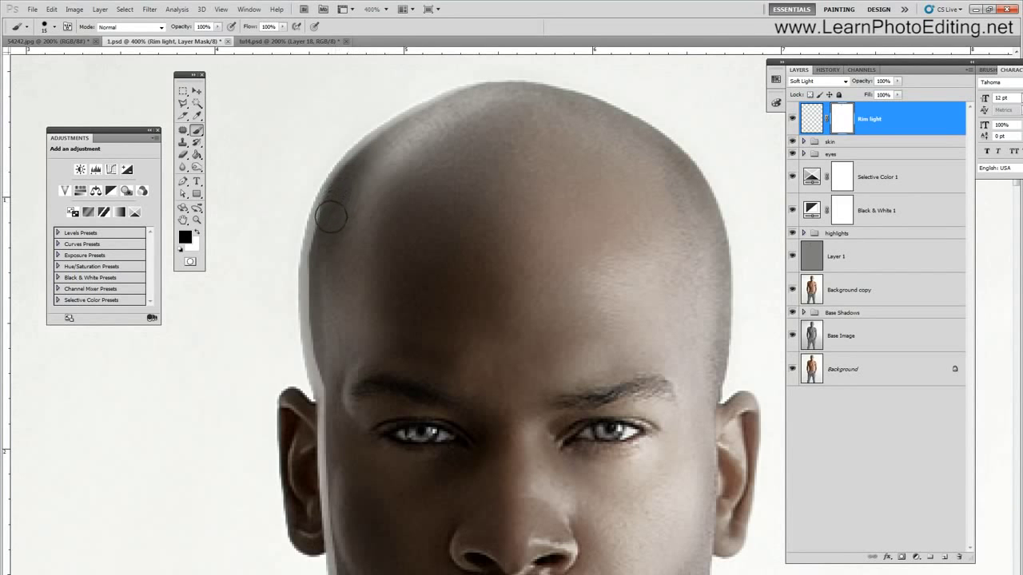
{"action": "scroll", "coordinate": [372, 263], "scroll_direction": "down", "scroll_amount": 2}
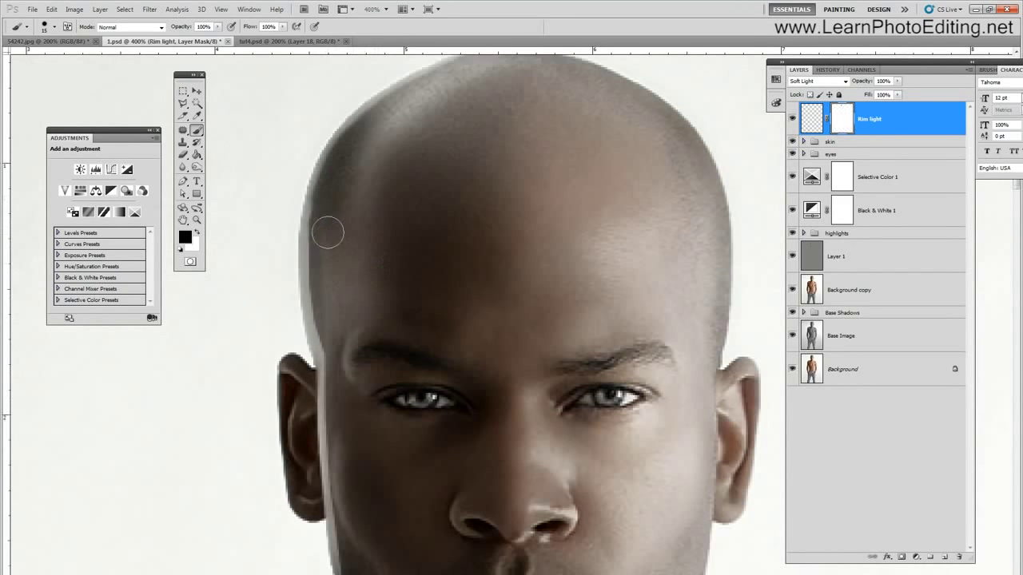
{"action": "left_click_drag", "start_coordinate": [319, 233], "coordinate": [338, 427]}
{"action": "scroll", "coordinate": [370, 367], "scroll_direction": "down", "scroll_amount": 1}
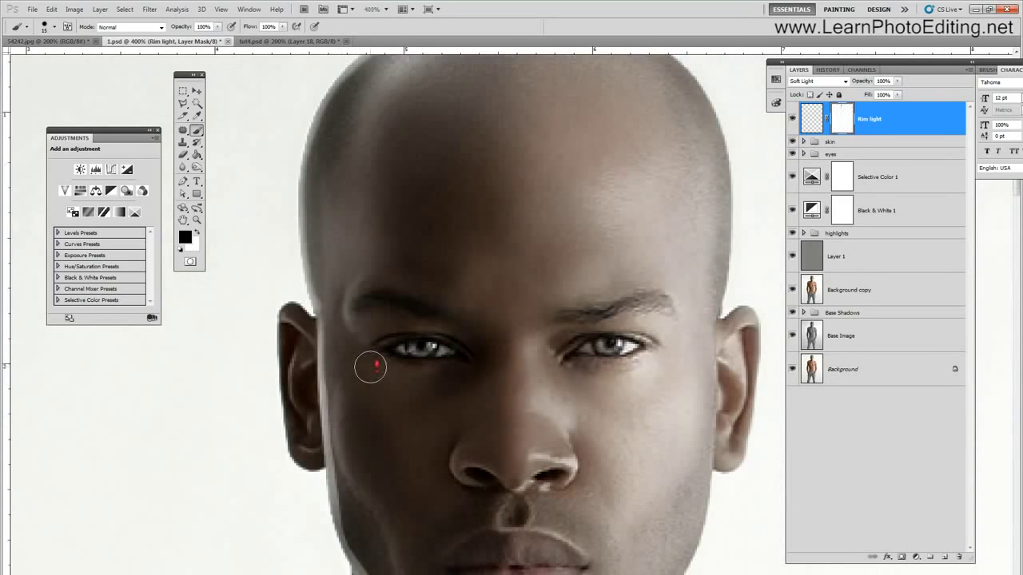
Continue painting black on the Rim light mask along the strip's inner edge, down the cheek and jawline to the chin.
{"action": "scroll", "coordinate": [370, 366], "scroll_direction": "down", "scroll_amount": 2}
{"action": "mouse_move", "coordinate": [339, 287]}
{"action": "left_mouse_down"}
{"action": "mouse_move", "coordinate": [364, 460]}
{"action": "mouse_move", "coordinate": [398, 502]}
{"action": "mouse_move", "coordinate": [405, 488]}
{"action": "mouse_move", "coordinate": [441, 551]}
{"action": "mouse_move", "coordinate": [406, 508]}
{"action": "left_mouse_up"}
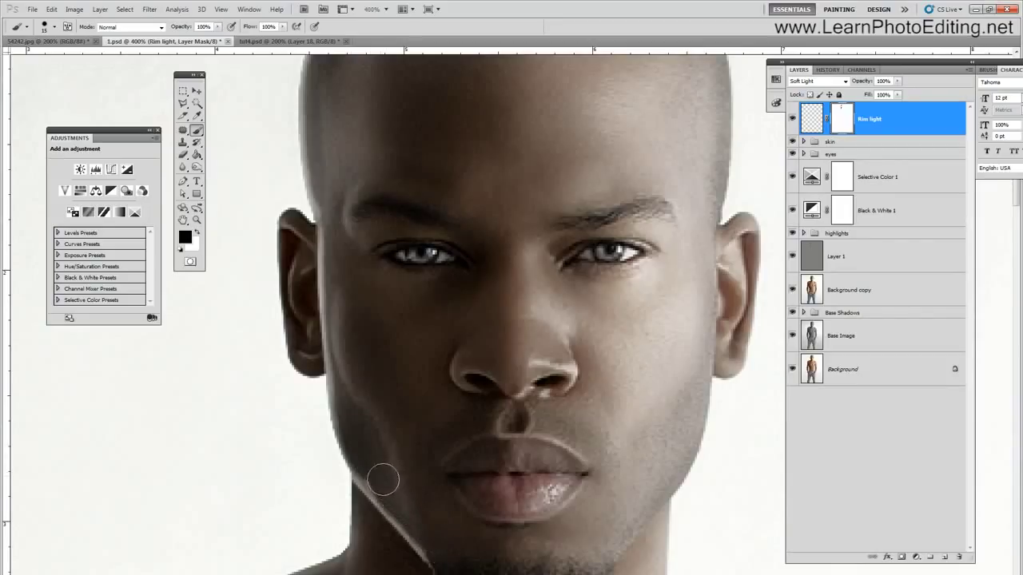
{"action": "scroll", "coordinate": [464, 447], "scroll_direction": "down", "scroll_amount": 2}
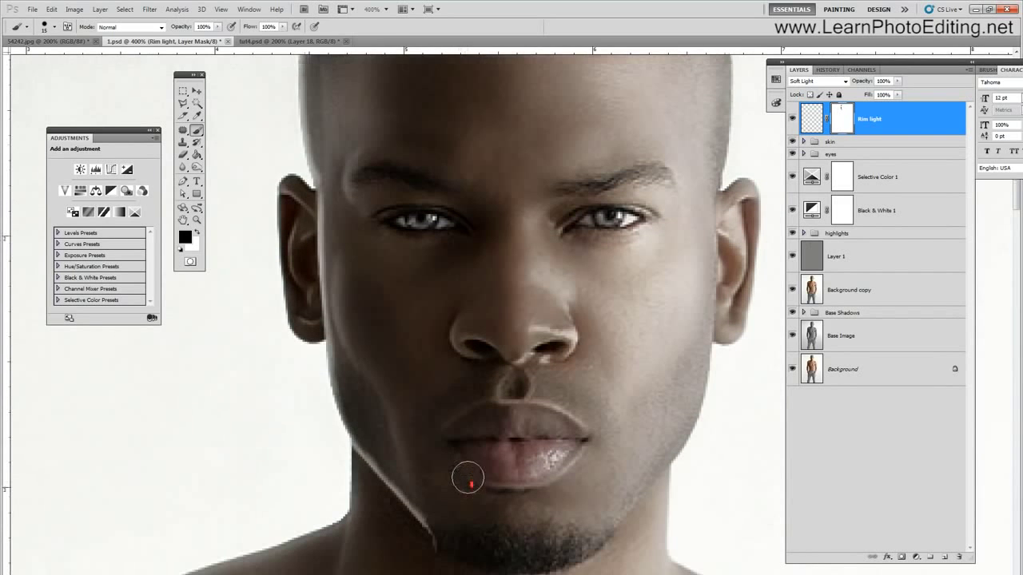
{"action": "mouse_move", "coordinate": [452, 543]}
{"action": "left_mouse_down"}
{"action": "mouse_move", "coordinate": [404, 445]}
{"action": "mouse_move", "coordinate": [381, 435]}
{"action": "left_mouse_up"}
{"action": "scroll", "coordinate": [474, 511], "scroll_direction": "up", "scroll_amount": 4}
{"action": "scroll", "coordinate": [476, 491], "scroll_direction": "up", "scroll_amount": 5}
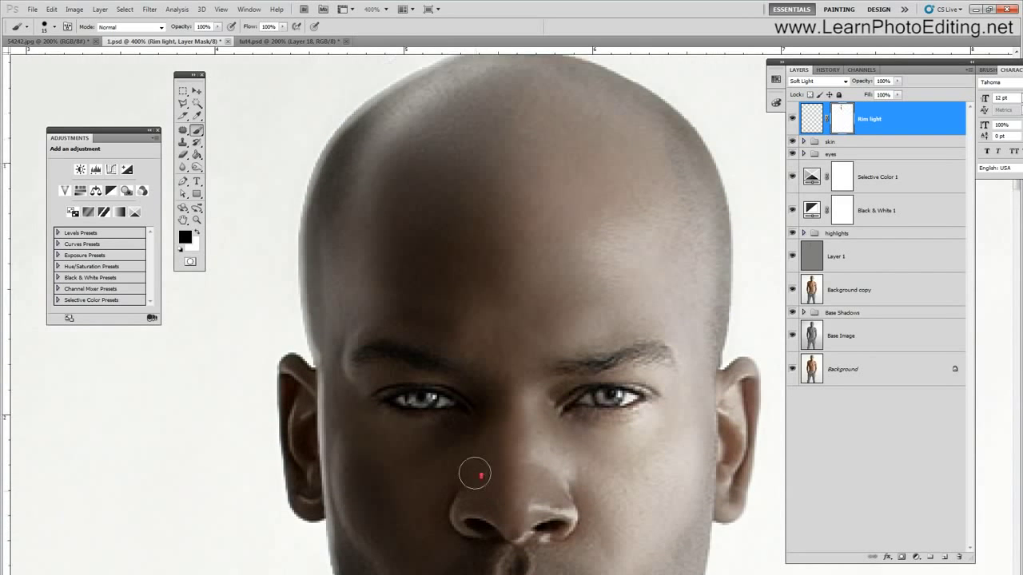
Paint black on the Rim light mask along the upper head and beside the ear, and view the image at 100%.
{"action": "left_click_drag", "start_coordinate": [460, 98], "coordinate": [360, 164]}
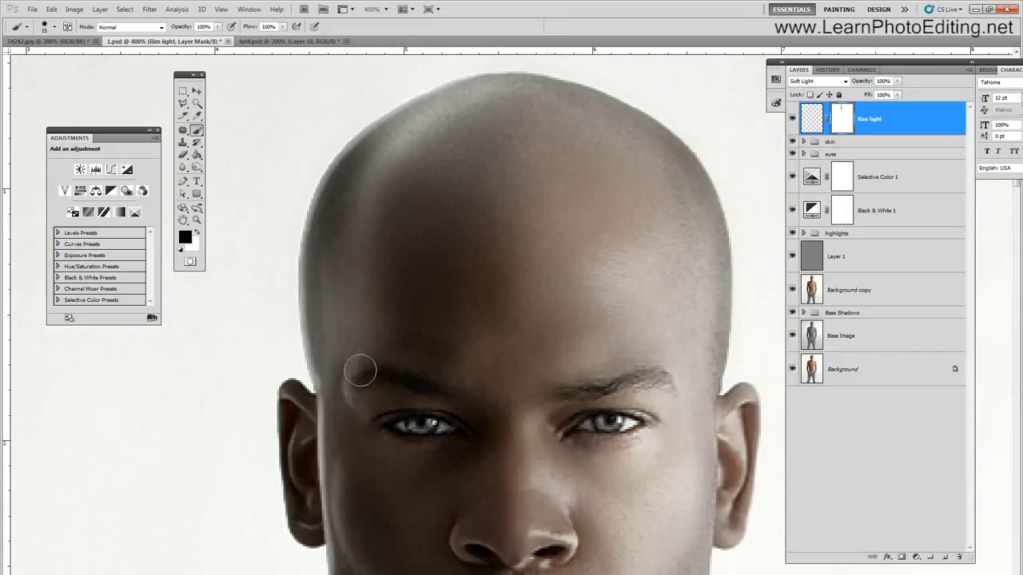
{"action": "left_click_drag", "start_coordinate": [338, 408], "coordinate": [338, 429]}
{"action": "left_click", "coordinate": [221, 9]}
{"action": "left_click", "coordinate": [248, 117]}
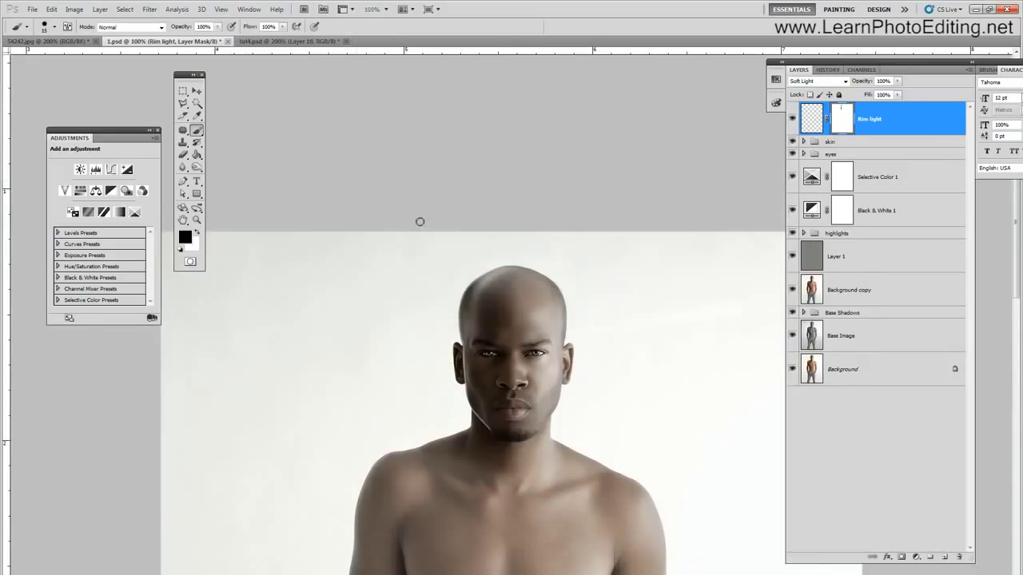
{"action": "left_click", "coordinate": [150, 9]}
{"action": "mouse_move", "coordinate": [163, 108]}
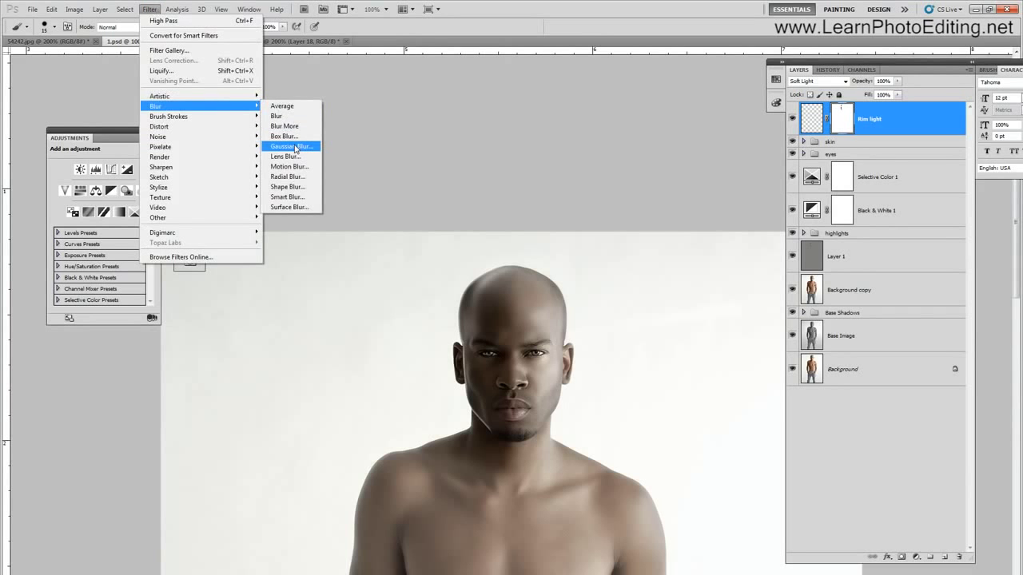
{"action": "left_click", "coordinate": [258, 2]}
Set the brush size to 40 px and its opacity to 50% for softening the rim light along the jaw.
{"action": "left_click", "coordinate": [223, 5]}
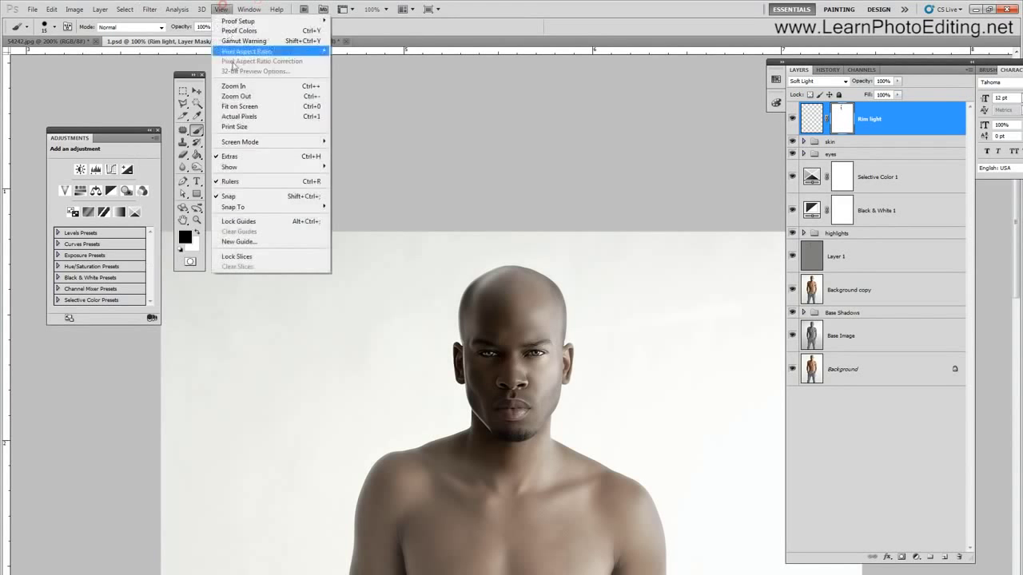
{"action": "left_click", "coordinate": [232, 85]}
{"action": "left_click", "coordinate": [232, 85]}
{"action": "left_click", "coordinate": [221, 8]}
{"action": "left_click", "coordinate": [231, 85]}
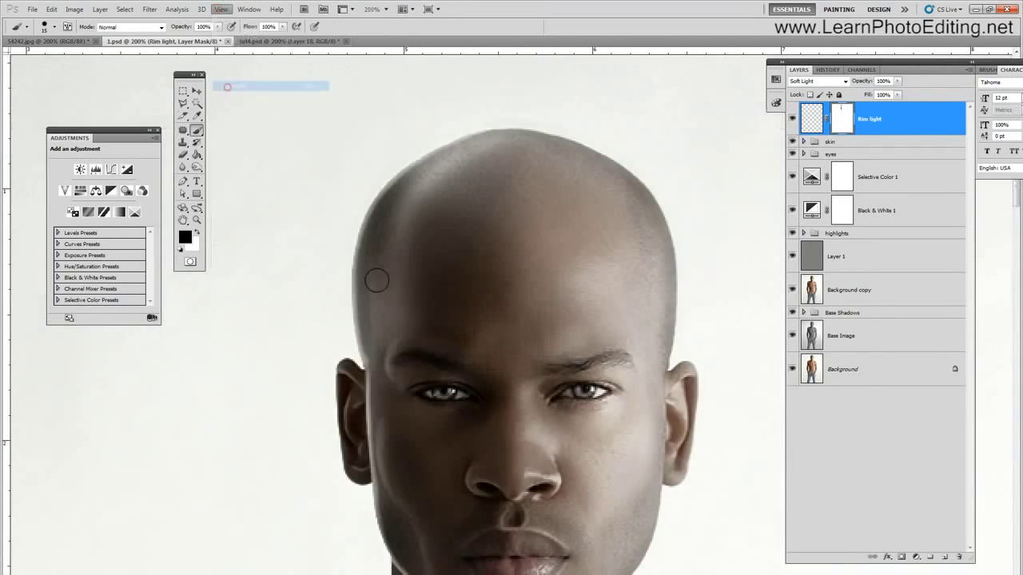
{"action": "scroll", "coordinate": [399, 296], "scroll_direction": "down", "scroll_amount": 3}
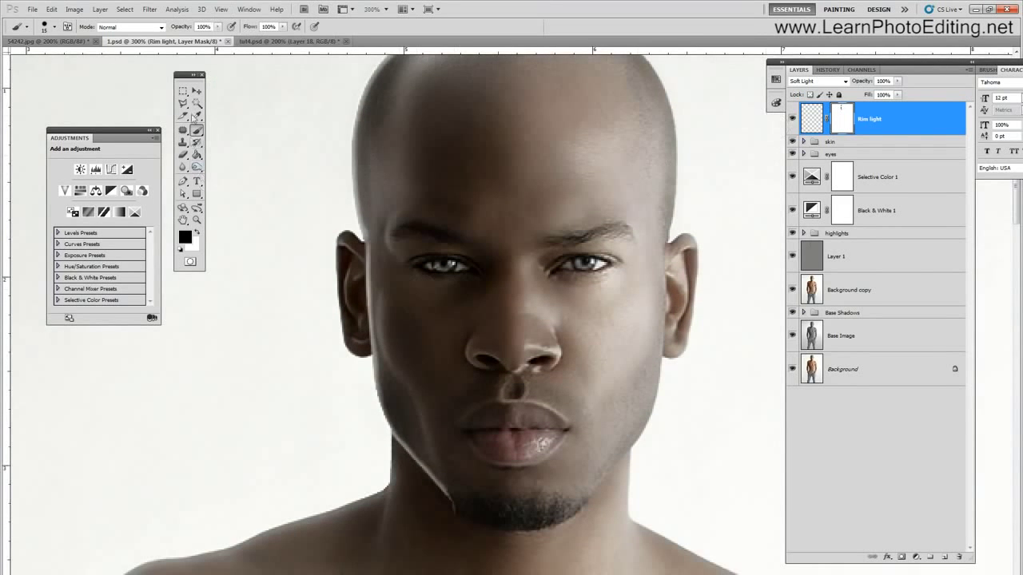
{"action": "left_click", "coordinate": [57, 30]}
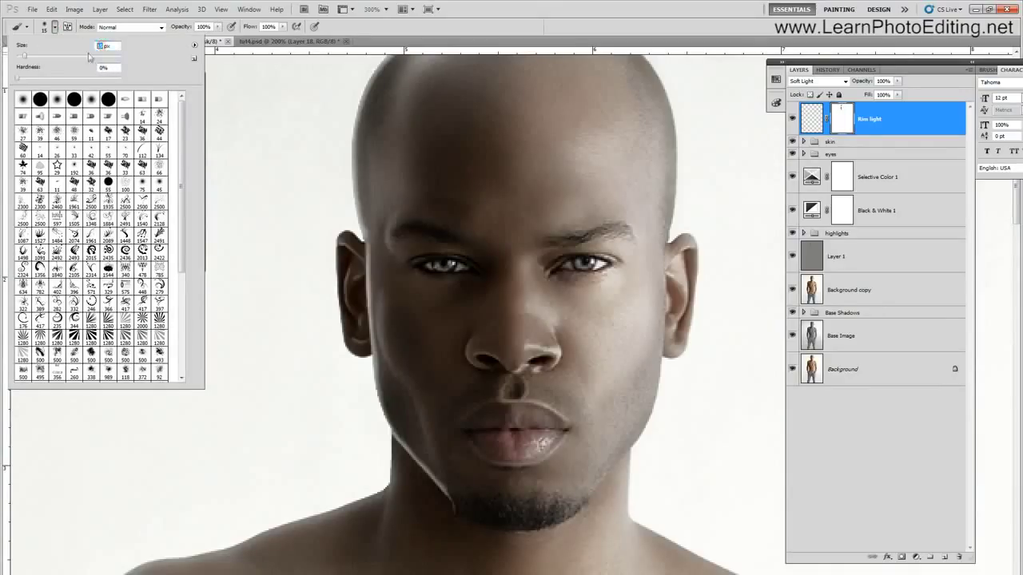
{"action": "type", "text": "51"}
{"action": "left_click_drag", "start_coordinate": [86, 48], "coordinate": [32, 68]}
{"action": "type", "text": "40"}
{"action": "left_click_drag", "start_coordinate": [209, 27], "coordinate": [192, 26]}
{"action": "type", "text": "50"}
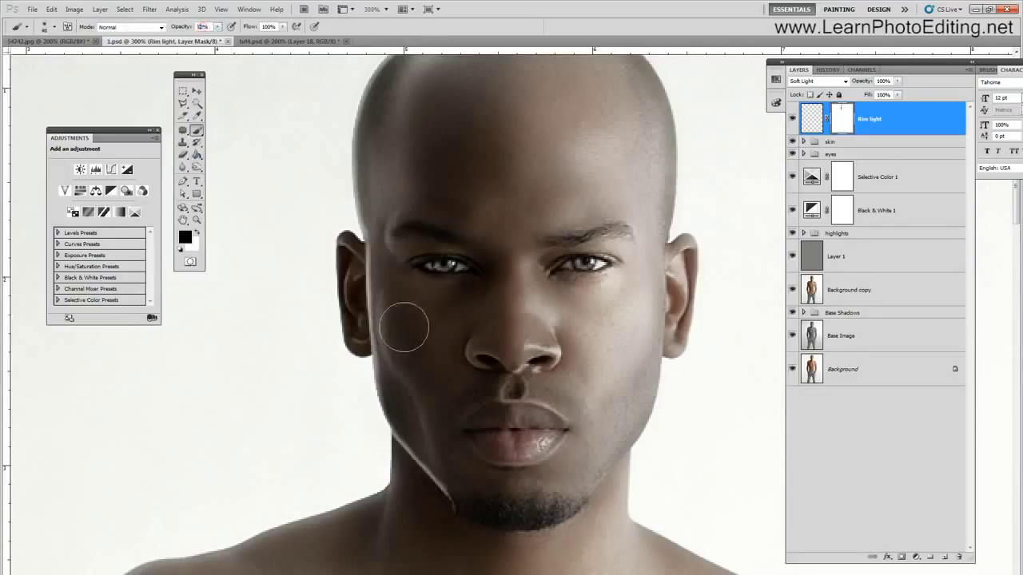
Dab black on the Rim light mask along the shadowed jawline and chin to fade the bright edge.
{"action": "left_click", "coordinate": [451, 502]}
{"action": "left_click", "coordinate": [429, 475]}
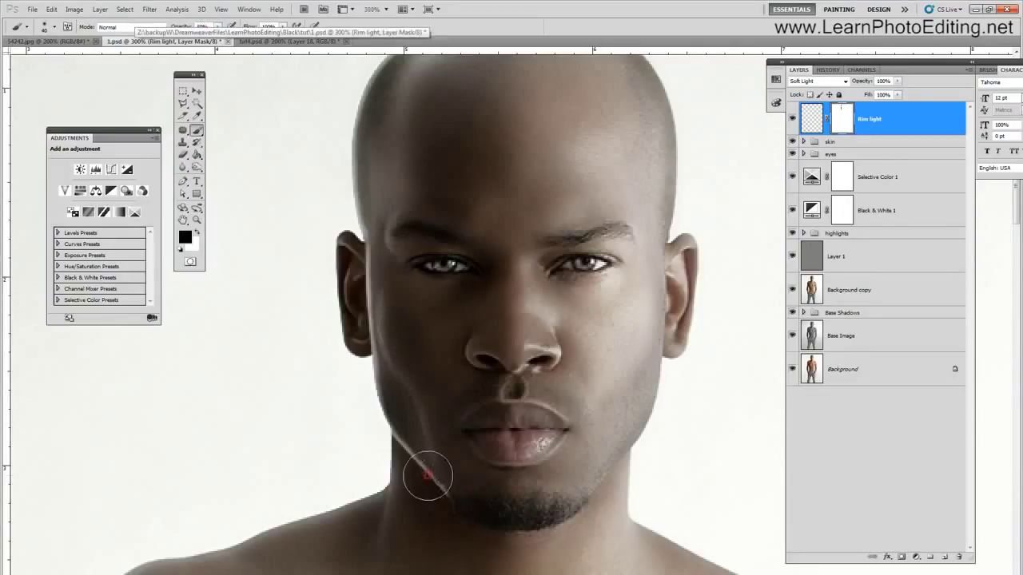
{"action": "left_click", "coordinate": [414, 455]}
{"action": "left_click", "coordinate": [406, 447]}
{"action": "left_click", "coordinate": [451, 497]}
{"action": "left_click", "coordinate": [468, 514]}
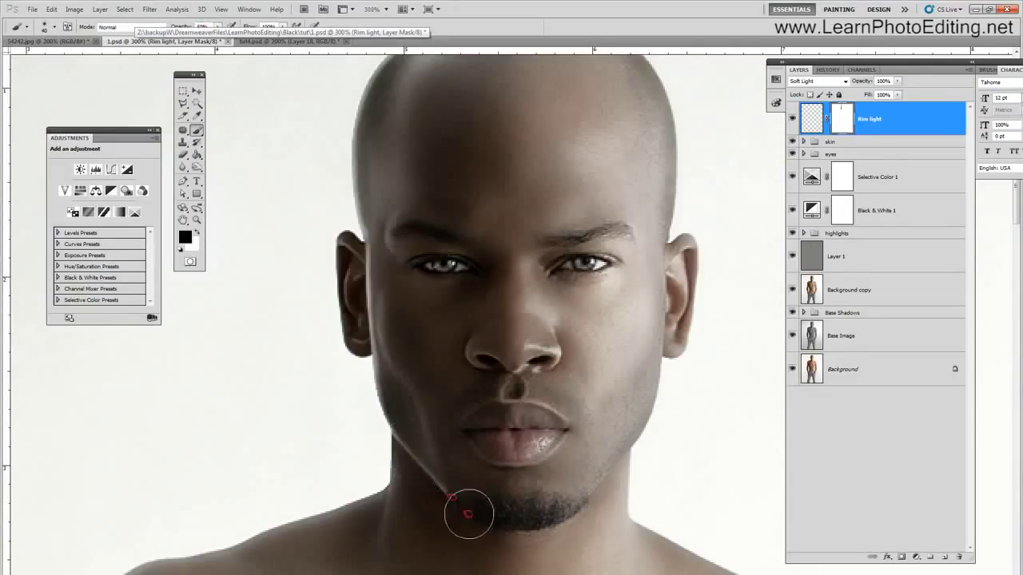
{"action": "left_click", "coordinate": [465, 489]}
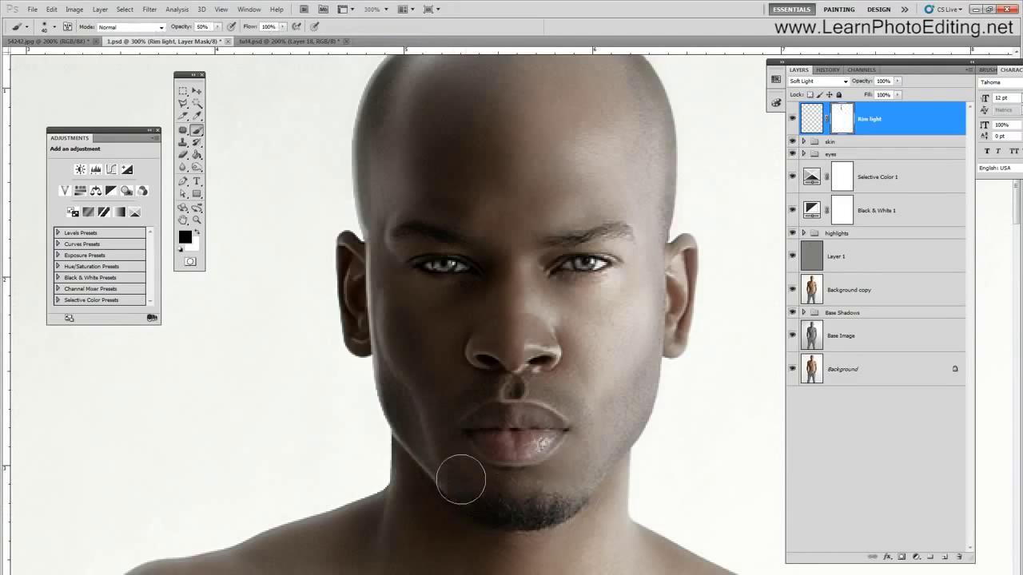
Brush over the crown on the Rim light mask to fade the light there, and return the view to 100%.
{"action": "scroll", "coordinate": [456, 415], "scroll_direction": "up", "scroll_amount": 3}
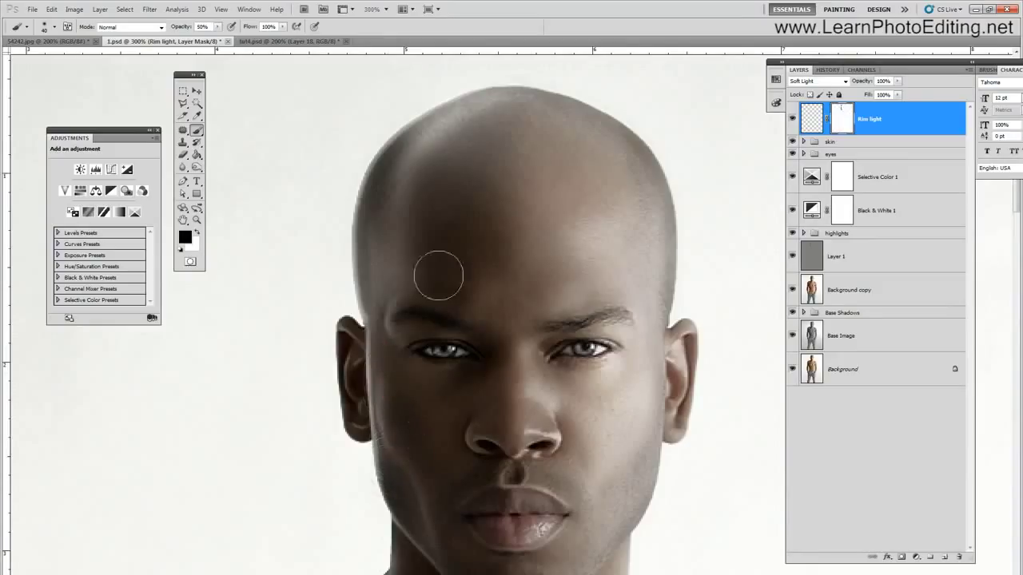
{"action": "mouse_move", "coordinate": [413, 128]}
{"action": "left_mouse_down"}
{"action": "mouse_move", "coordinate": [513, 78]}
{"action": "mouse_move", "coordinate": [587, 124]}
{"action": "left_mouse_up"}
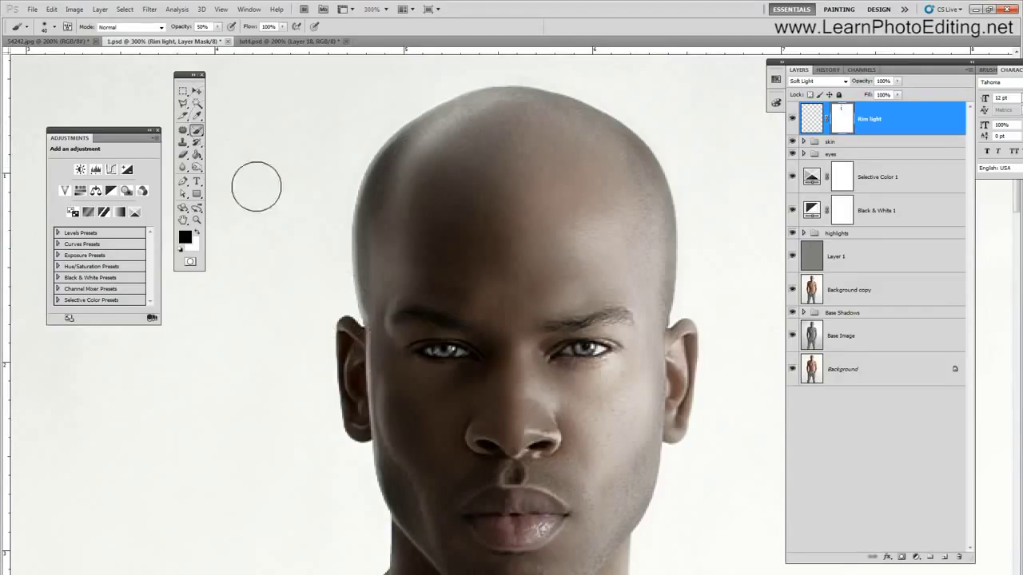
{"action": "left_click", "coordinate": [221, 9]}
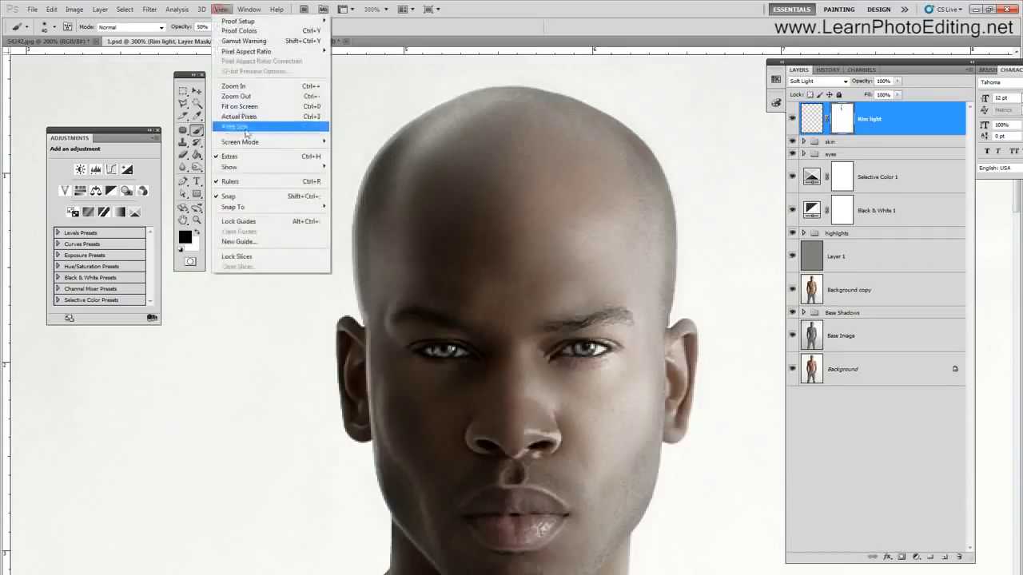
{"action": "left_click", "coordinate": [245, 116]}
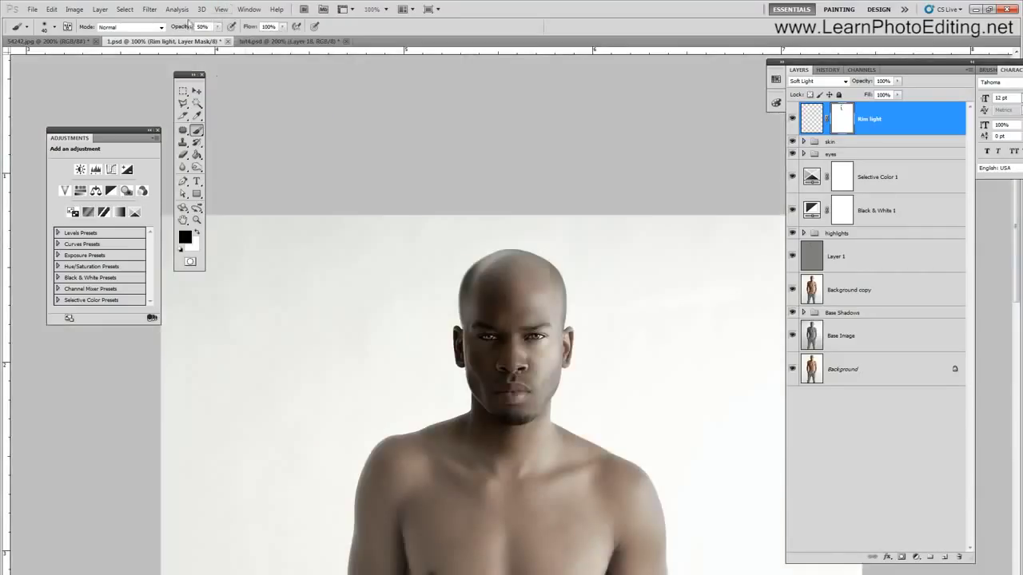
Apply the Blur More filter to the Rim light layer mask.
{"action": "left_click", "coordinate": [149, 10]}
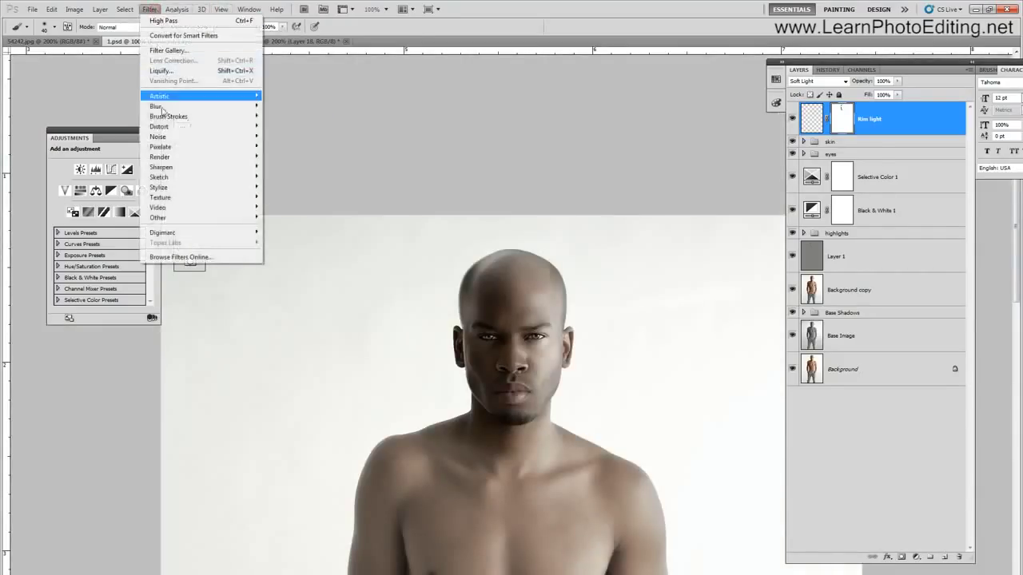
{"action": "mouse_move", "coordinate": [200, 106]}
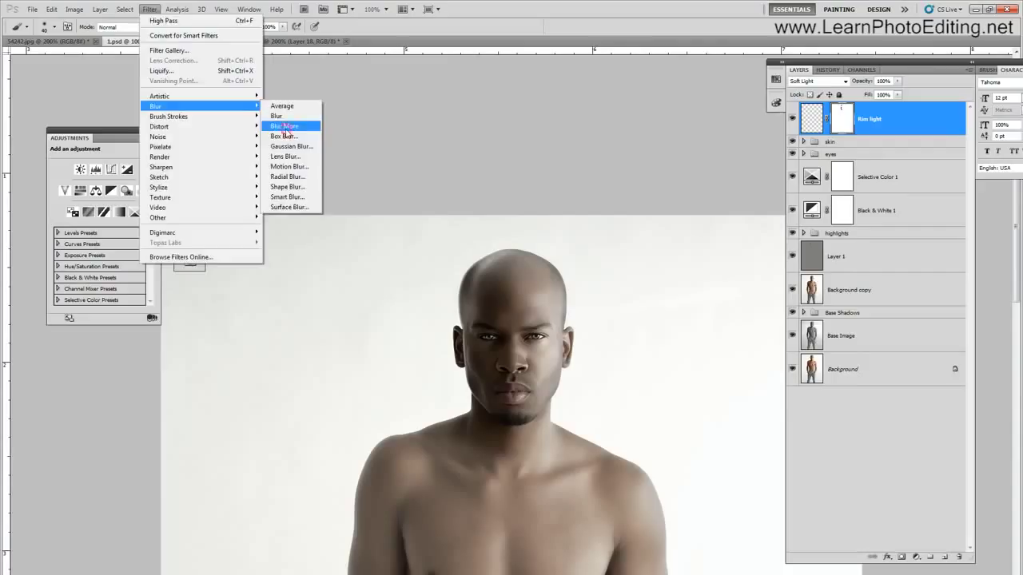
{"action": "left_click", "coordinate": [285, 128]}
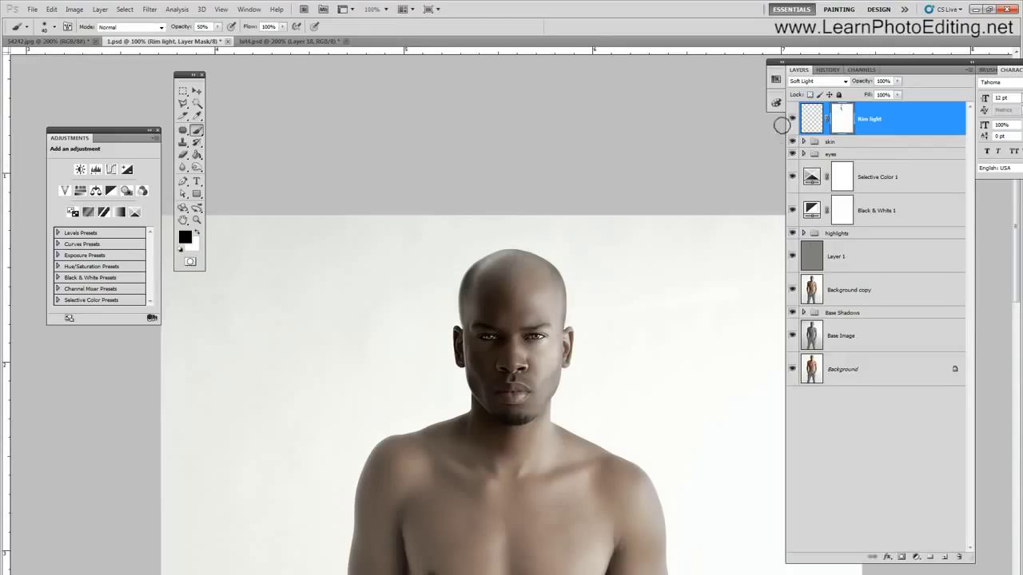
Set the Rim light layer's opacity to 50% and toggle its visibility to compare the effect.
{"action": "left_click", "coordinate": [883, 80]}
{"action": "left_click", "coordinate": [792, 119]}
{"action": "left_click", "coordinate": [792, 119]}
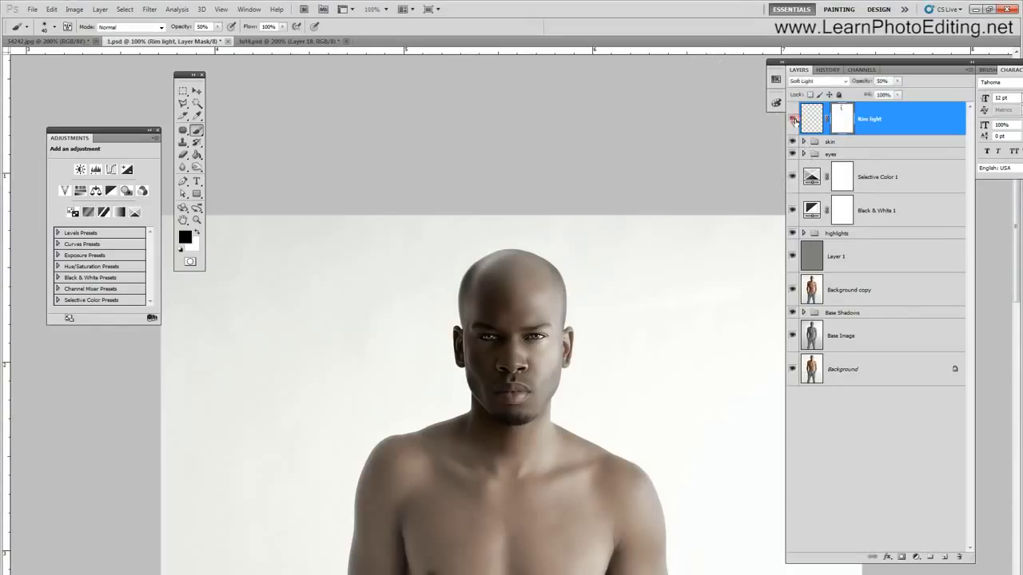
{"action": "left_click", "coordinate": [793, 119]}
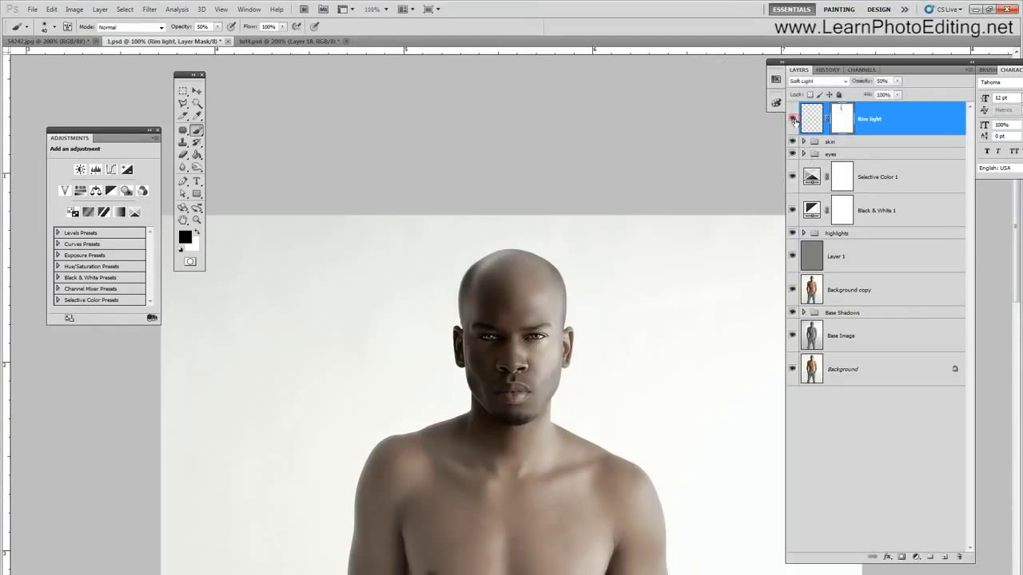